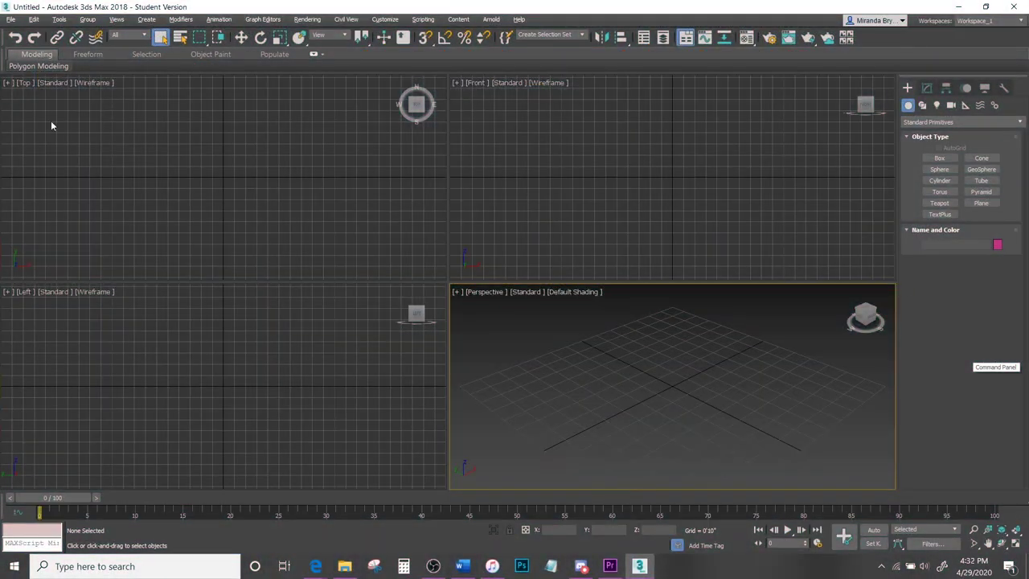
Set the display units to US Standard feet with fractional inches, 1/64 precision, with feet as the default unit.
left_click(383, 19)
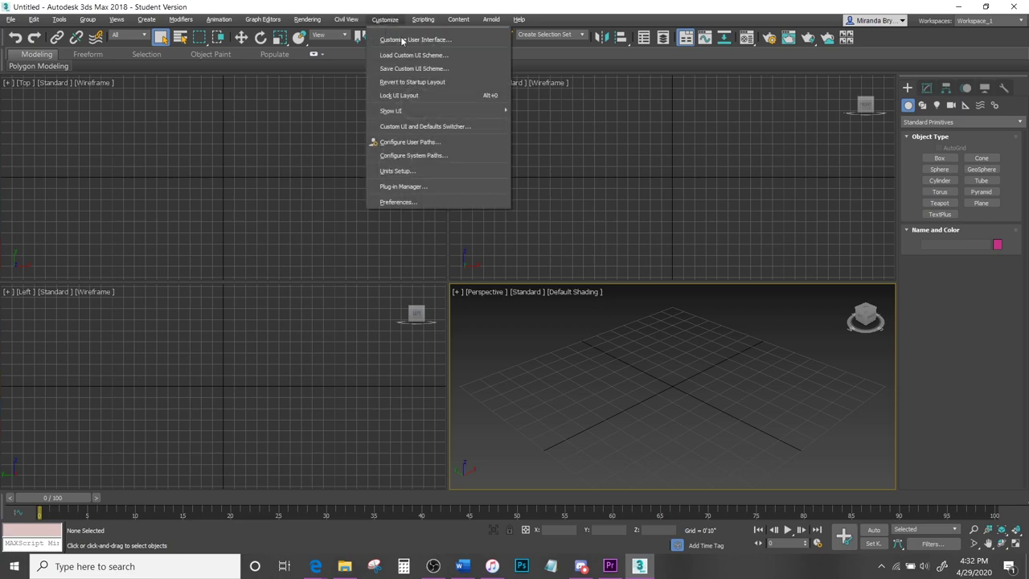
left_click(397, 172)
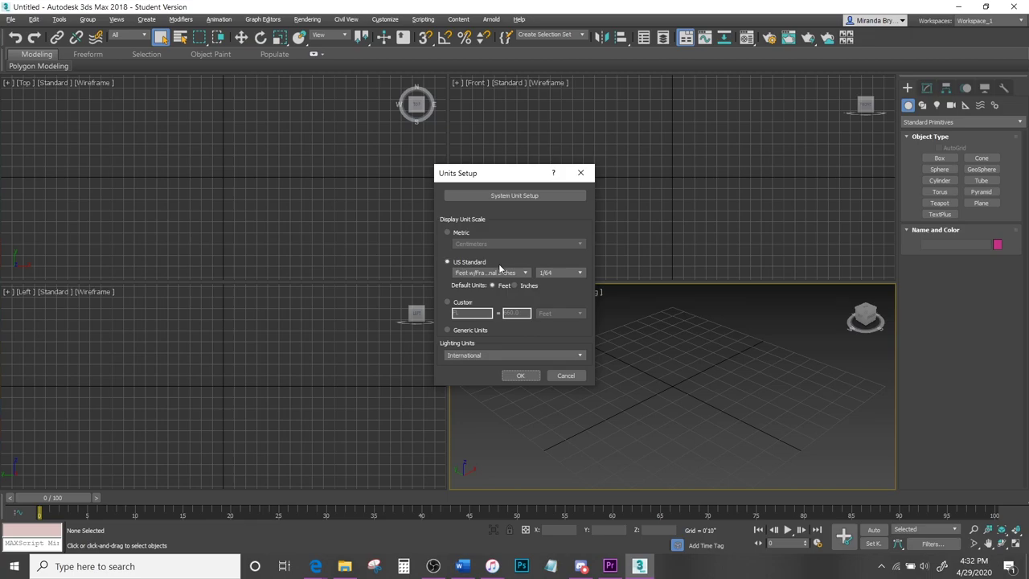
left_click(499, 273)
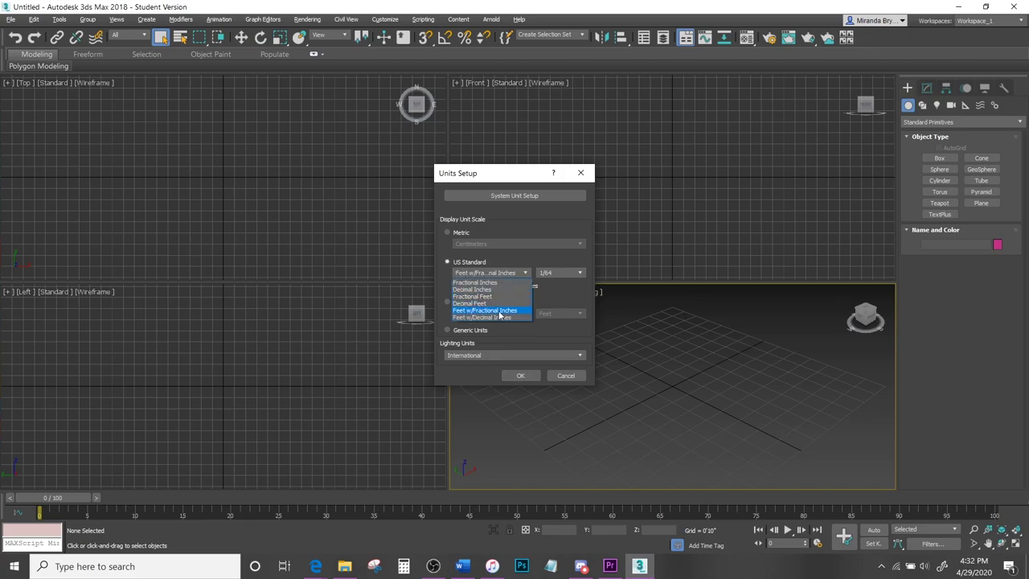
left_click(560, 288)
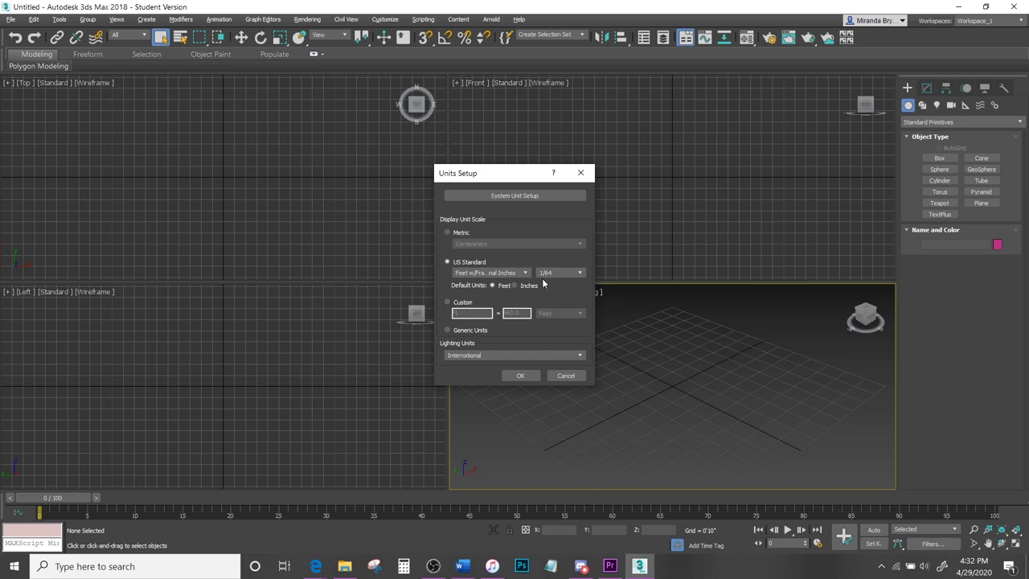
left_click(521, 376)
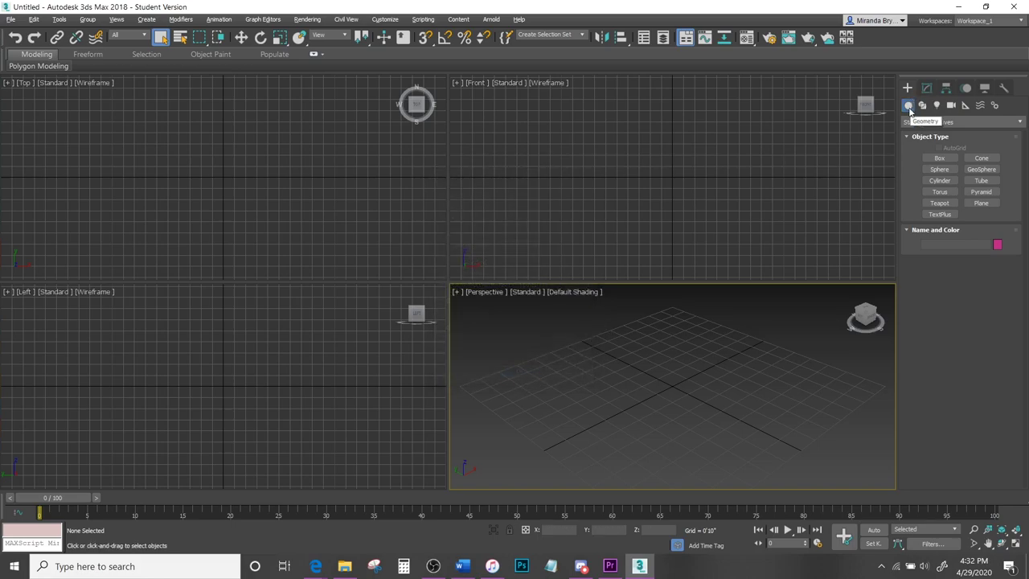
Create a plane about 9'2" long and 21'2" wide in the Front view with one length and one width segment.
left_click(982, 203)
left_click_drag(521, 104, 804, 227)
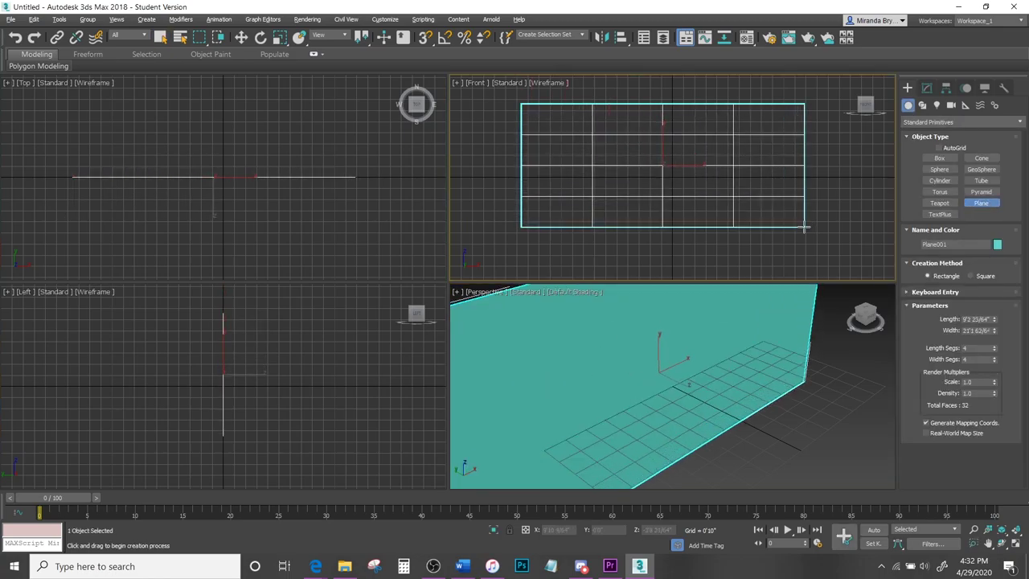
left_click_drag(995, 348, 999, 409)
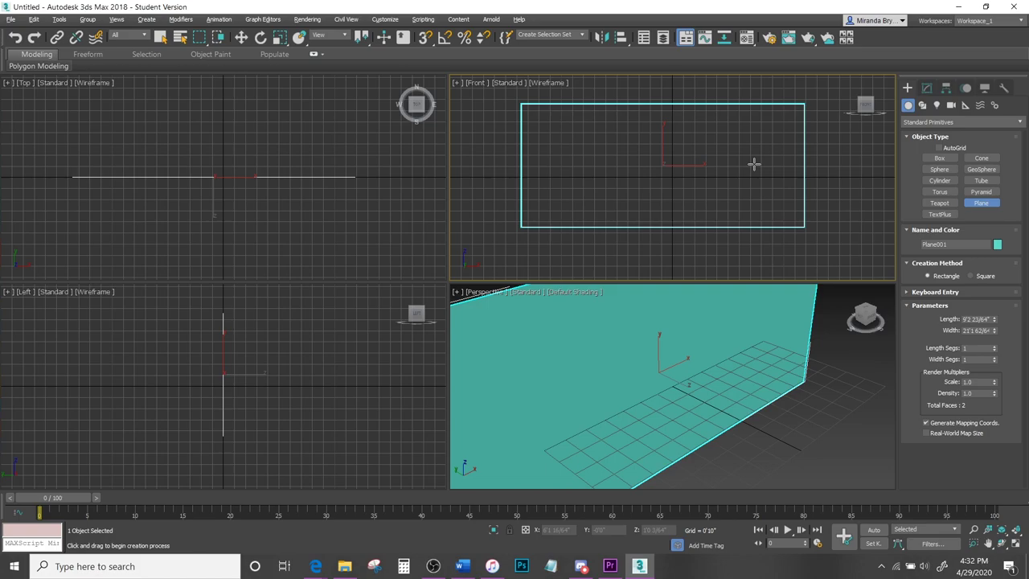
Maximize the Front viewport and switch its display to Default Shading.
key("alt+w")
scroll(362, 250, "up", 3)
middle_click_drag(373, 253, 356, 266)
scroll(356, 266, "down", 3)
left_click(101, 84)
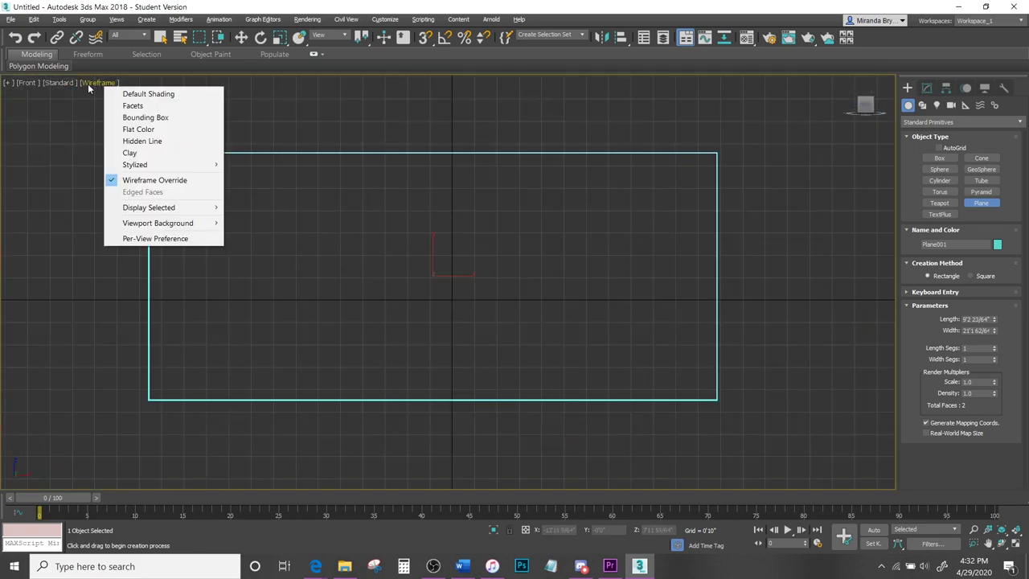
left_click(137, 95)
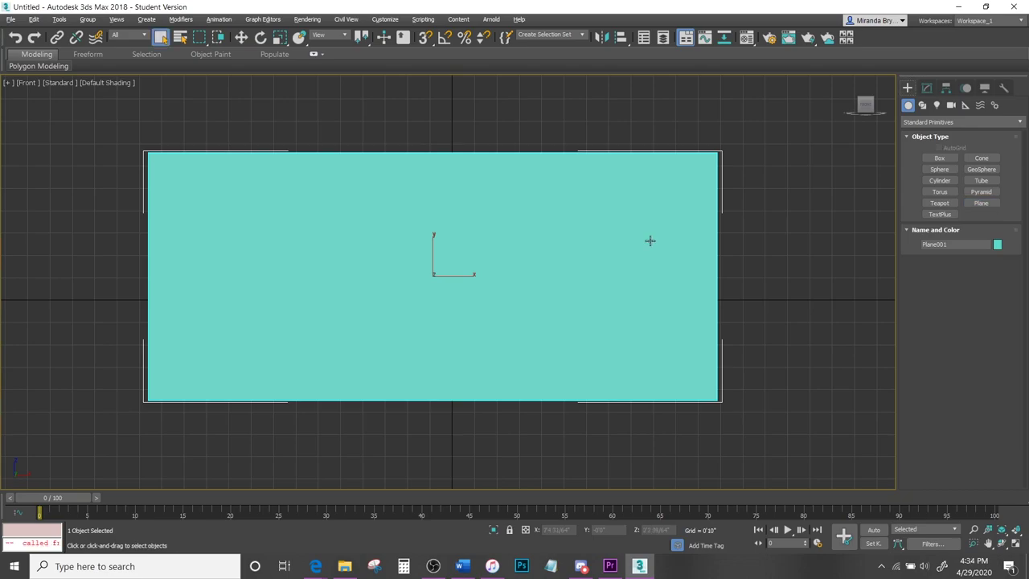
Load the RecurveBow image from the ImagesForTutorials folder as a bitmap in the first material's diffuse map.
left_click(747, 38)
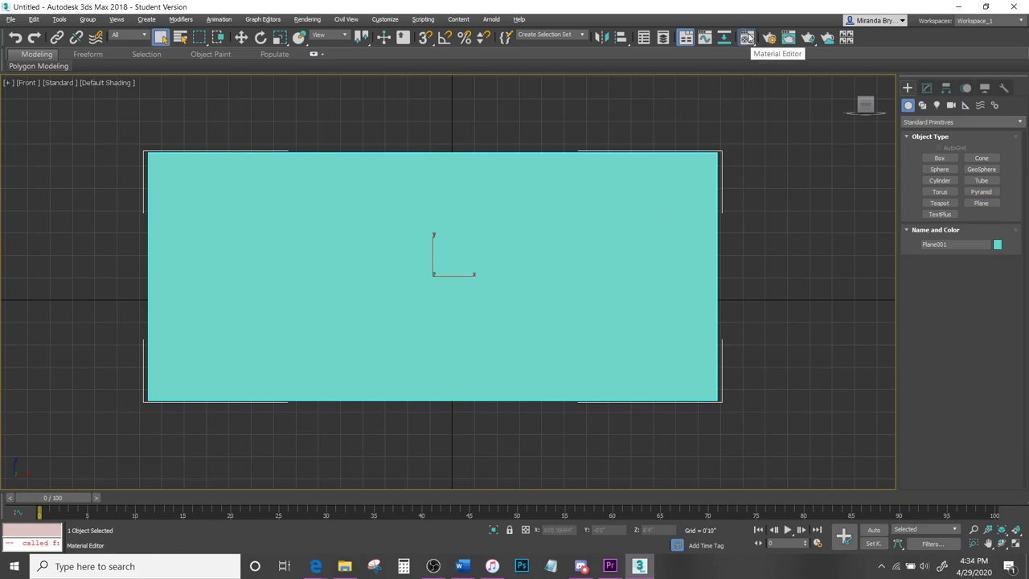
mouse_move(158, 64)
left_mouse_down()
mouse_move(176, 42)
mouse_move(159, 59)
left_mouse_up()
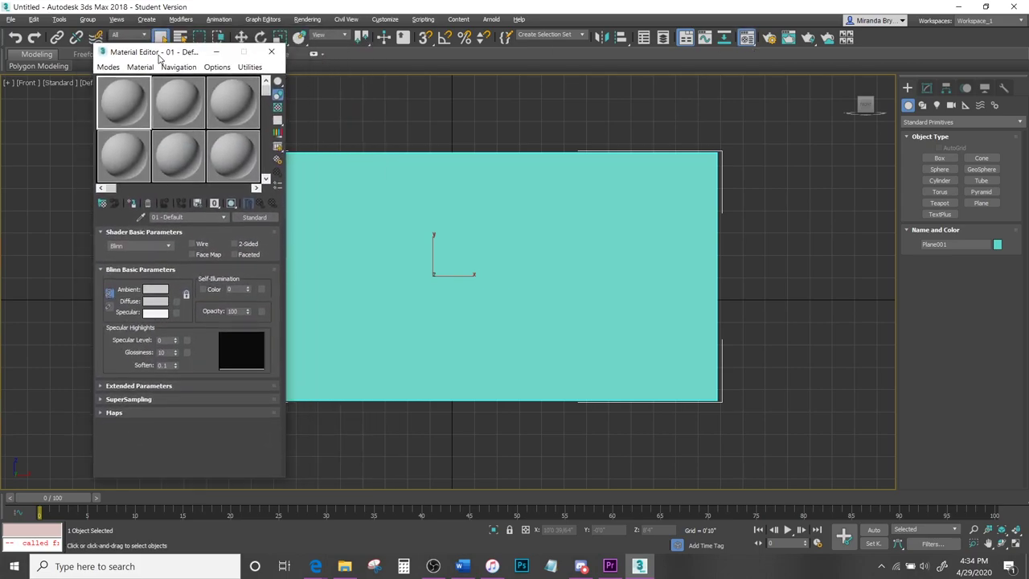
left_click(177, 300)
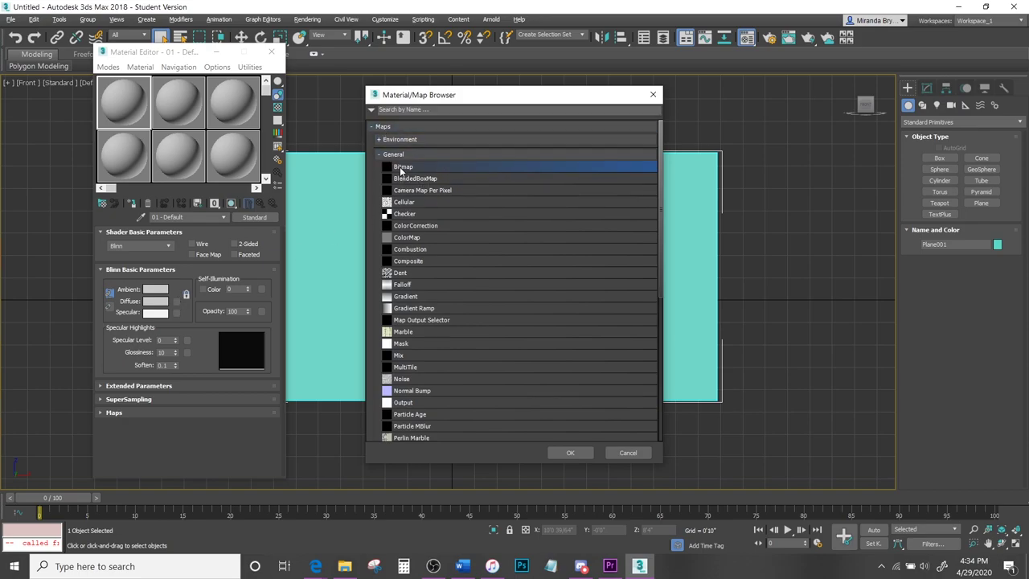
left_click(567, 455)
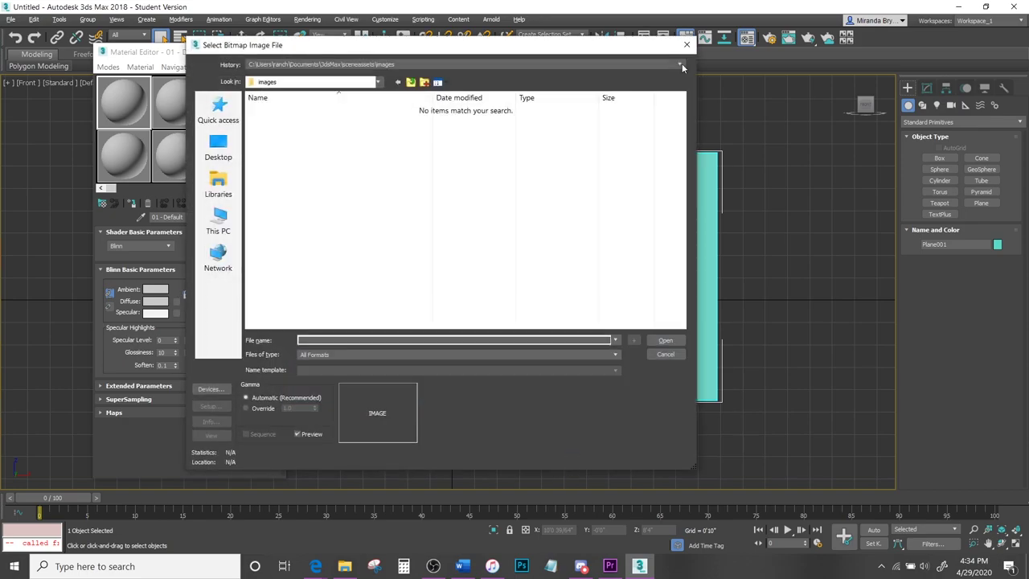
left_click(681, 65)
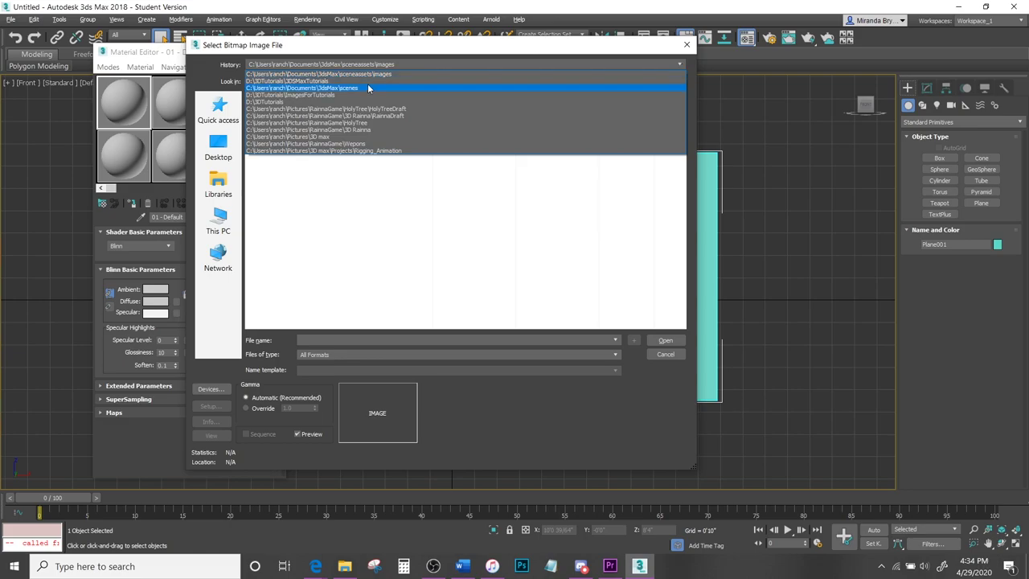
left_click(302, 95)
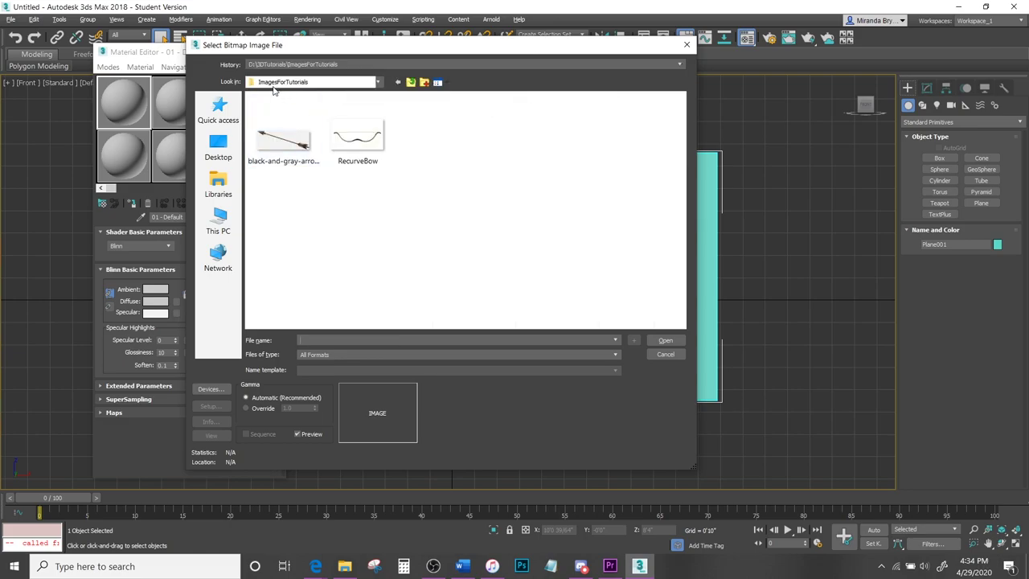
left_click(354, 153)
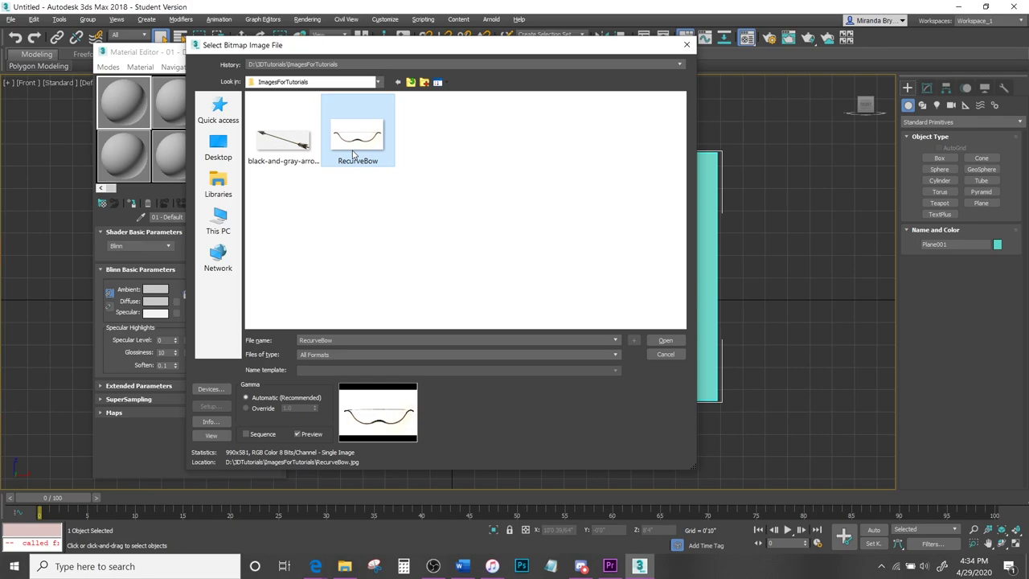
left_click(659, 341)
Assign the bow image material to the plane and show it shaded in the viewport.
left_click_drag(132, 110, 377, 231)
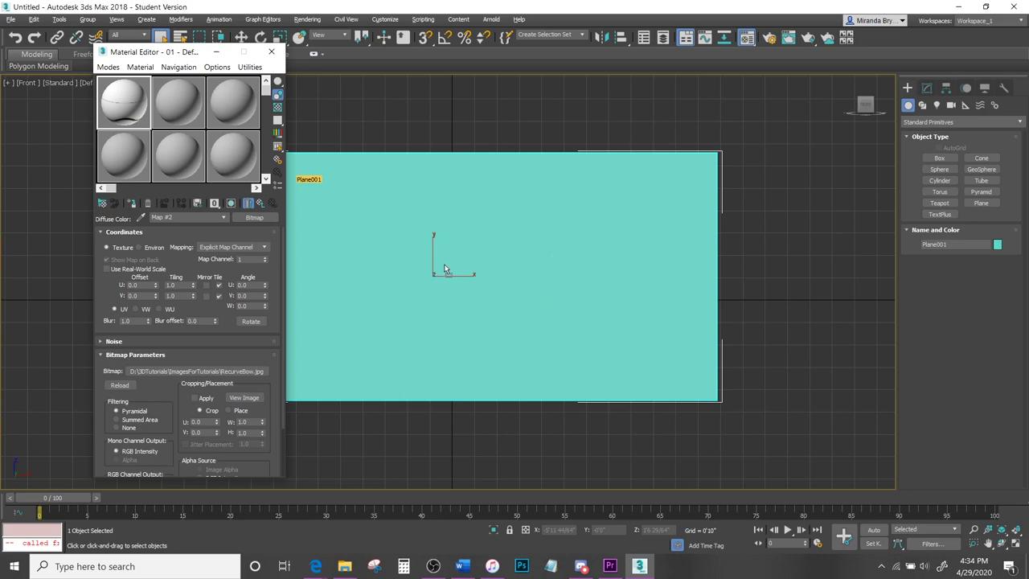
middle_click_drag(441, 259, 590, 247)
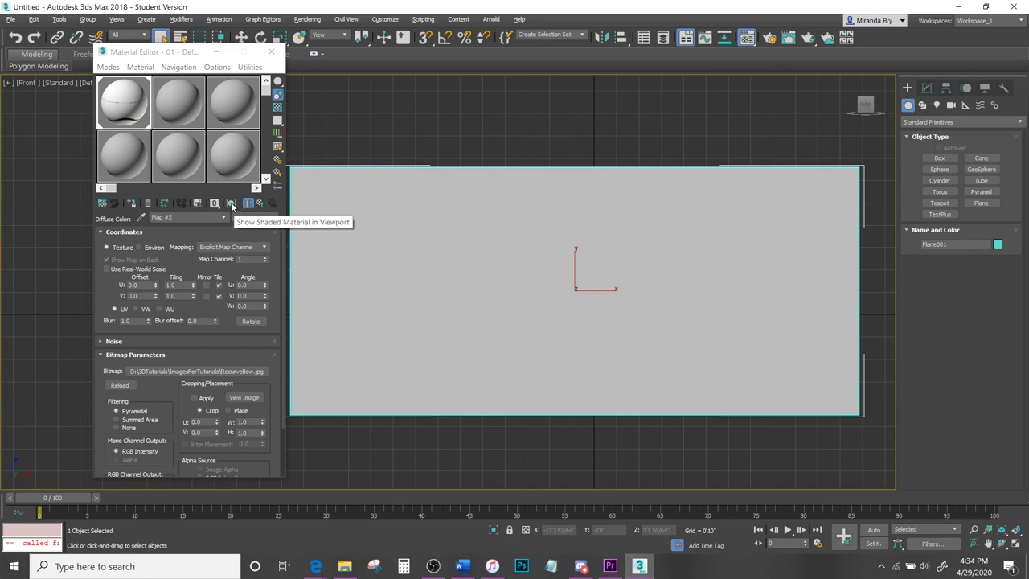
left_click(231, 206)
middle_click_drag(683, 271, 662, 263)
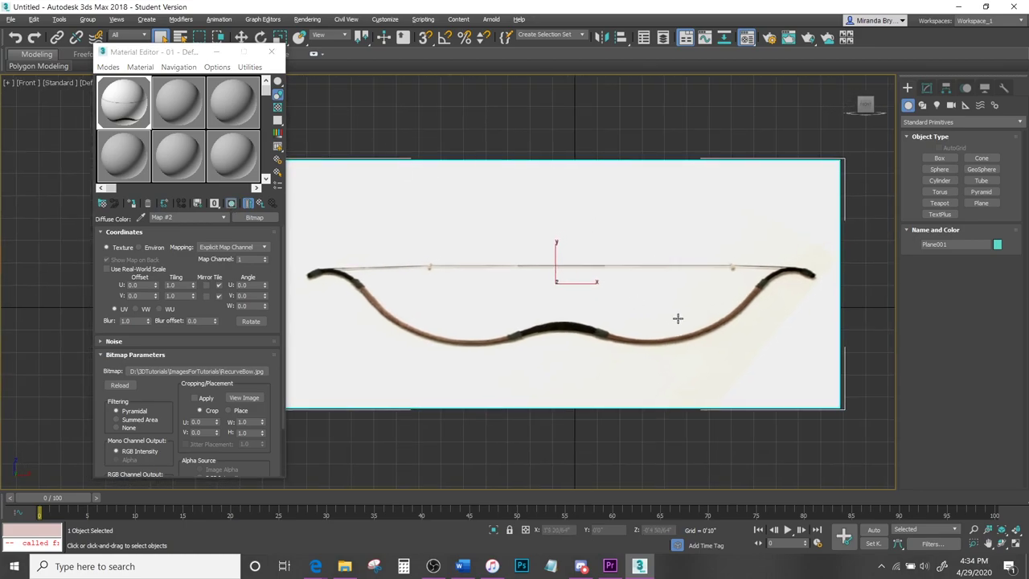
left_click(271, 51)
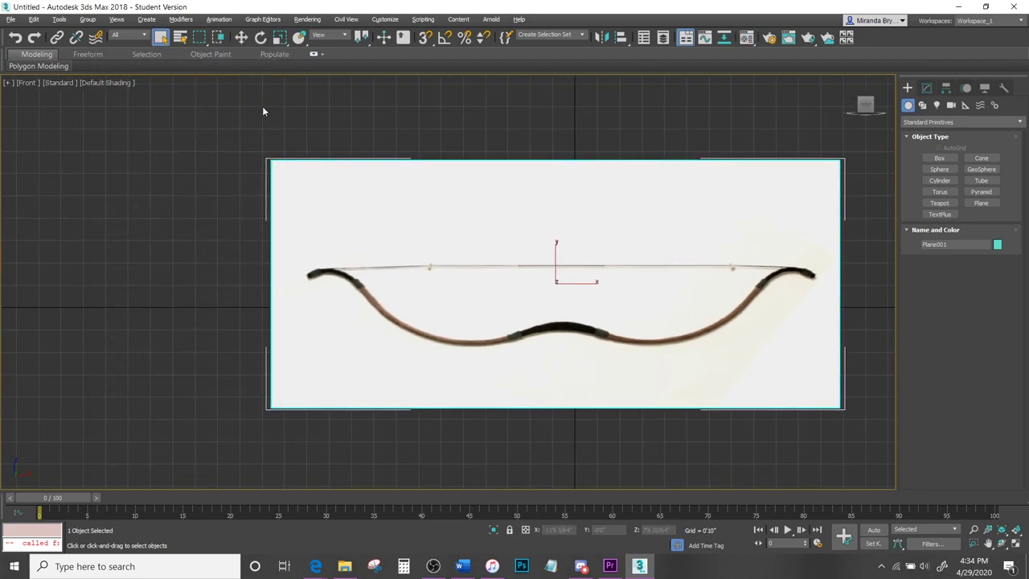
Resize the reference plane to about 9'1" long and 19'6" wide to correct the bow image's proportions.
left_click(927, 88)
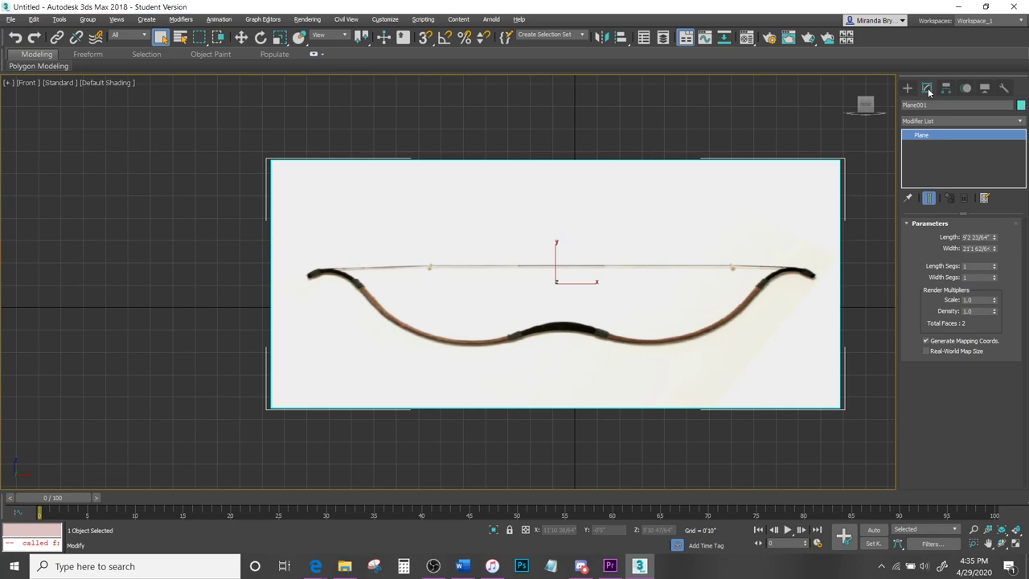
left_click_drag(994, 238, 992, 249)
middle_click_drag(844, 308, 763, 310)
Move the reference plane to the world origin by setting its X, Y and Z positions to 0.
key("w")
left_click(946, 89)
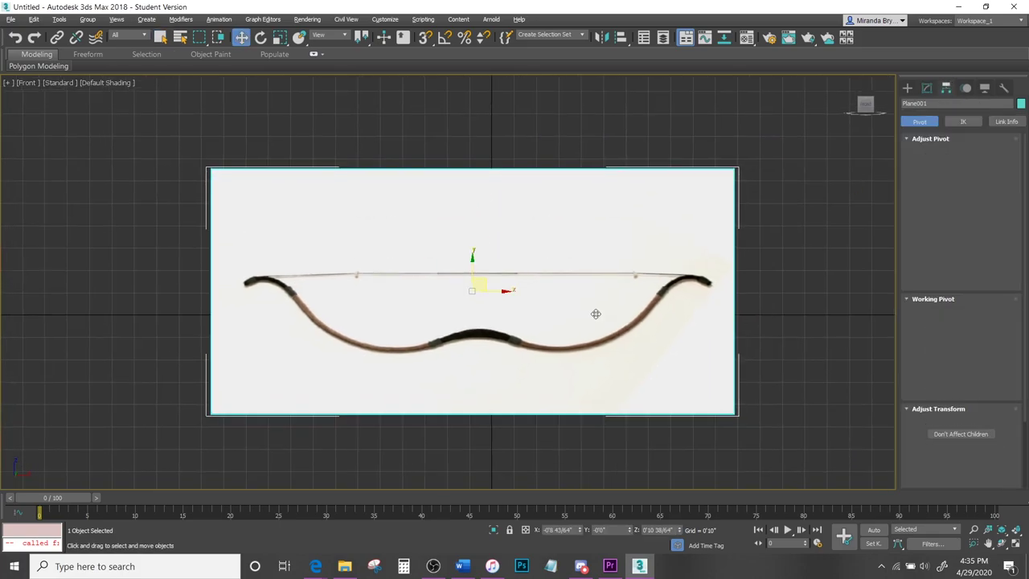
right_click(579, 529)
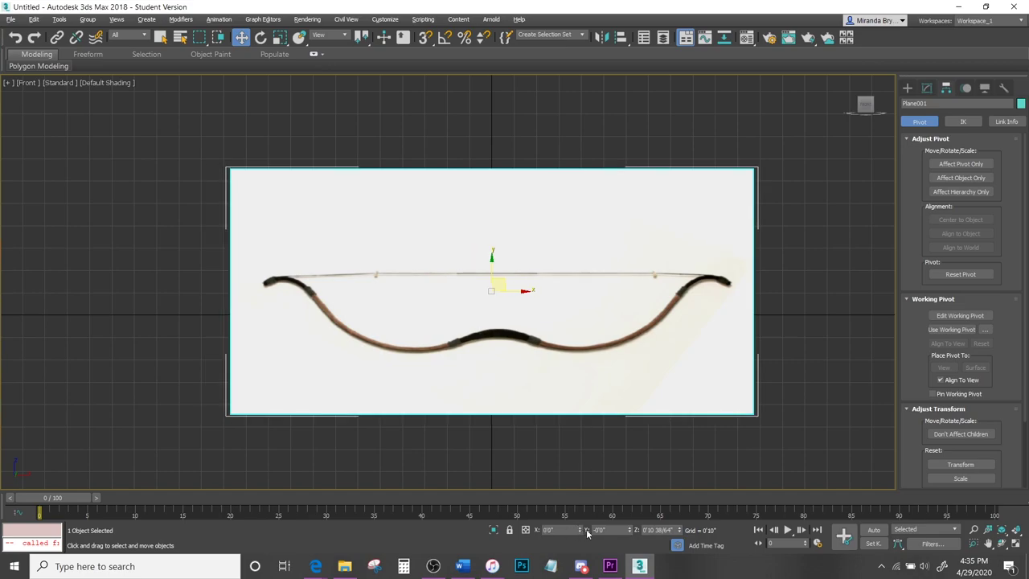
right_click(680, 529)
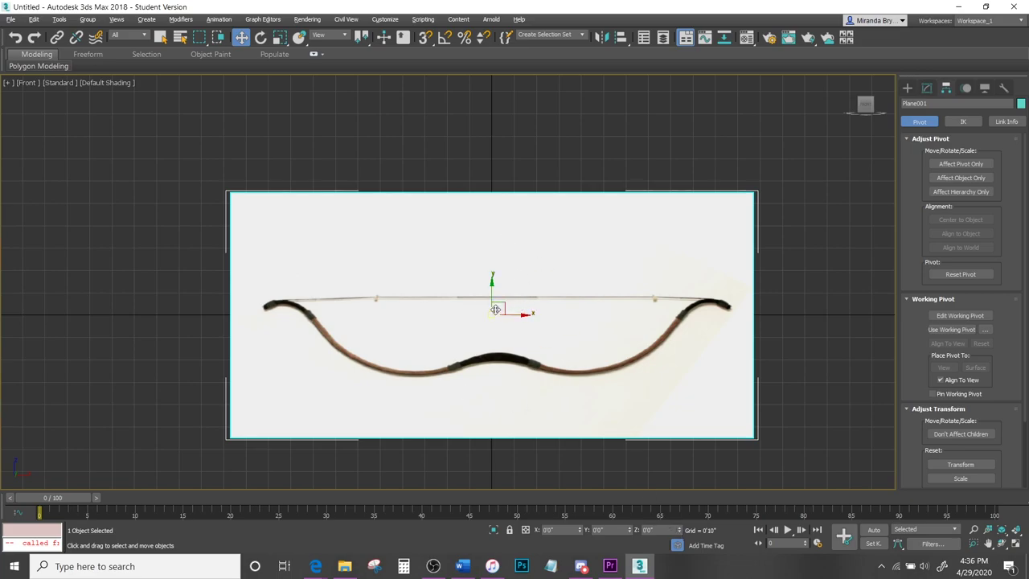
Move only the plane's pivot down to its bottom edge and set the plane's Z position to 0.
left_click(962, 166)
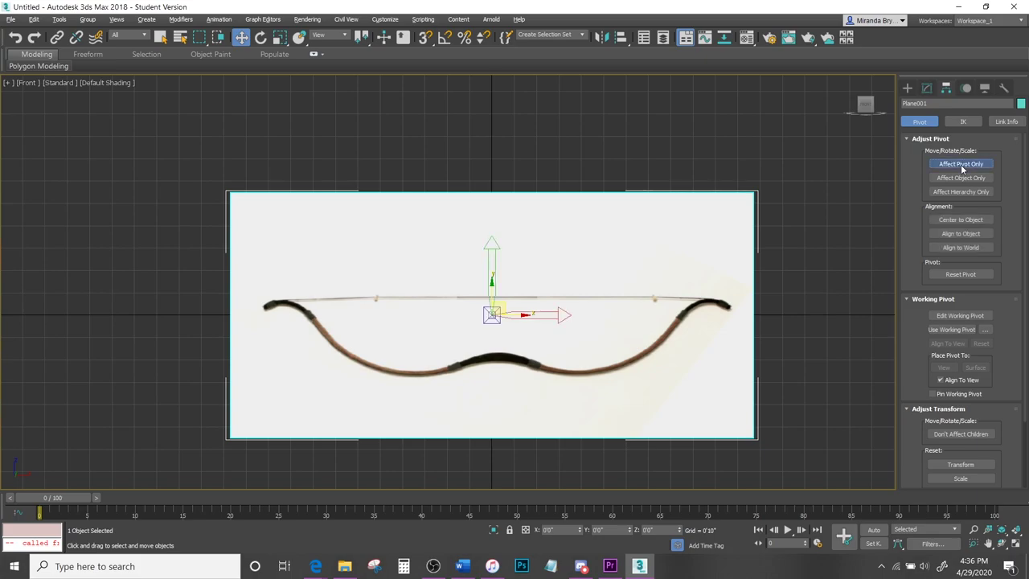
left_click_drag(492, 282, 491, 403)
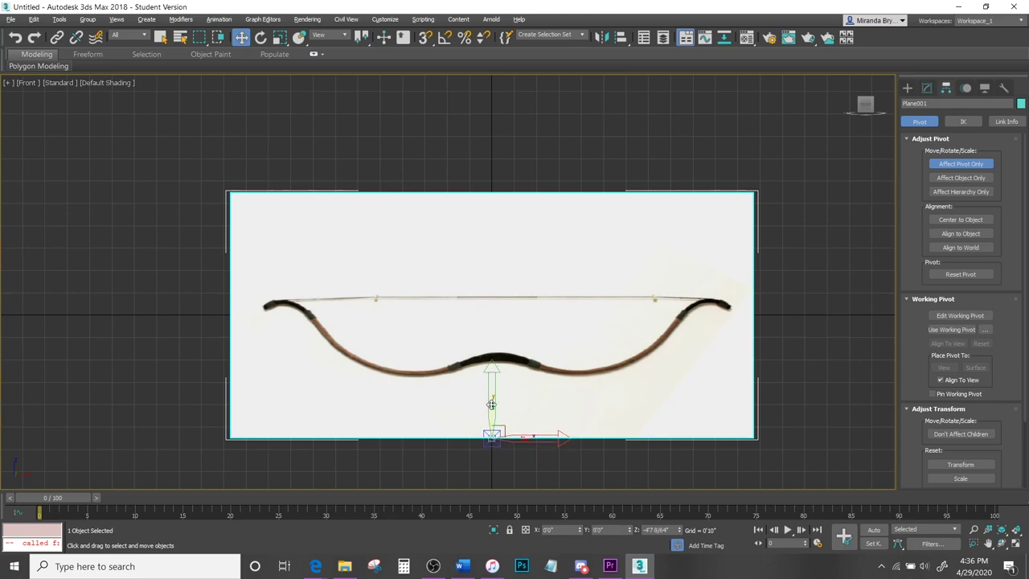
left_click(952, 168)
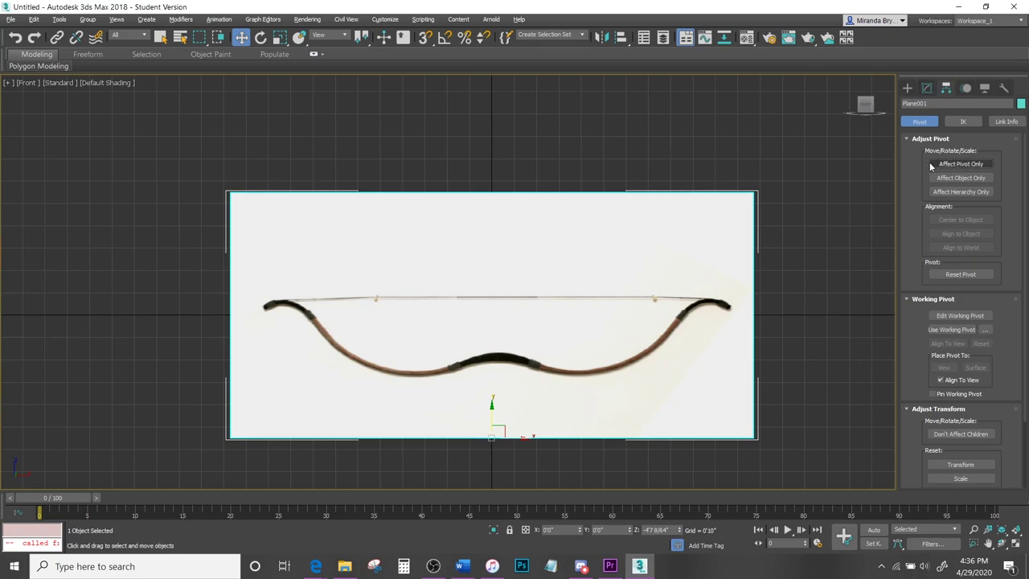
right_click(678, 530)
middle_click_drag(539, 222, 547, 319)
Freeze the reference plane with Show Frozen in Gray off, and test that it cannot be selected.
right_click(582, 262)
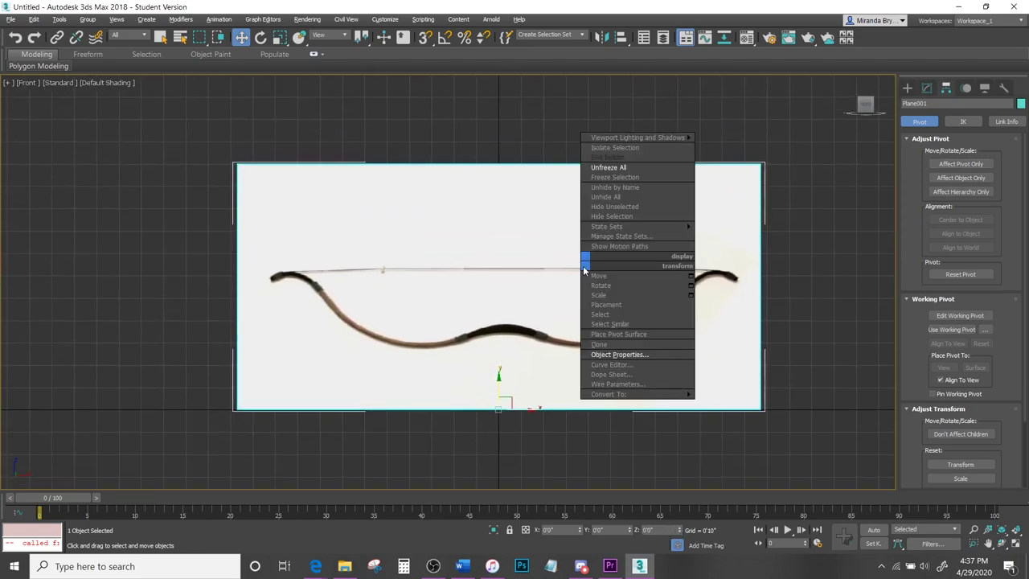
left_click(619, 355)
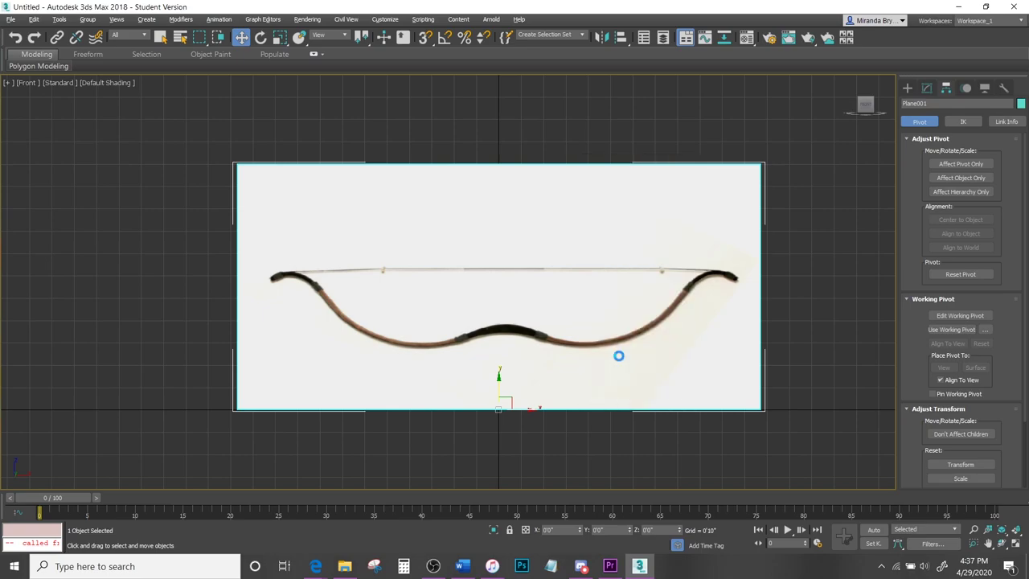
left_click(420, 263)
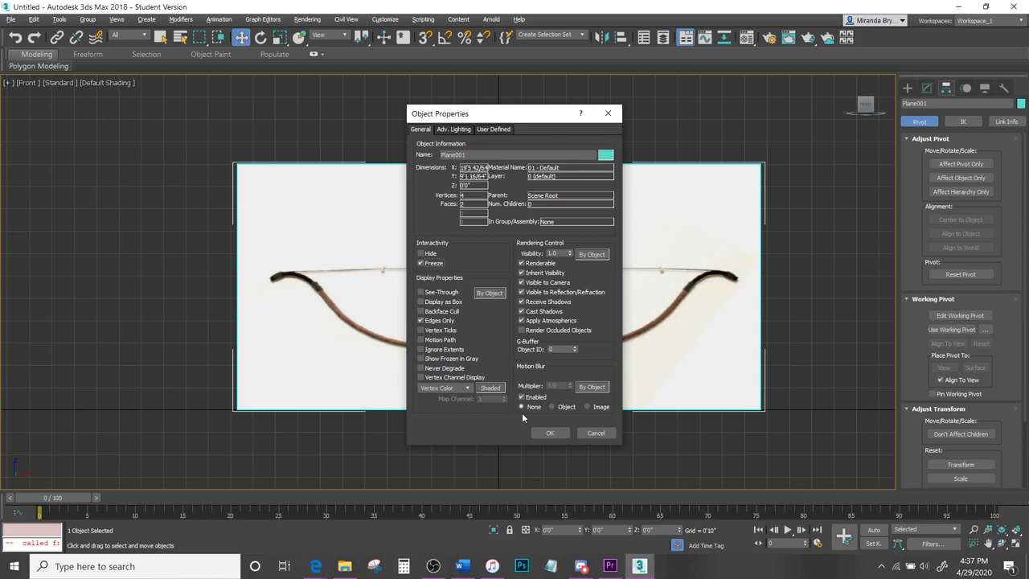
left_click(545, 433)
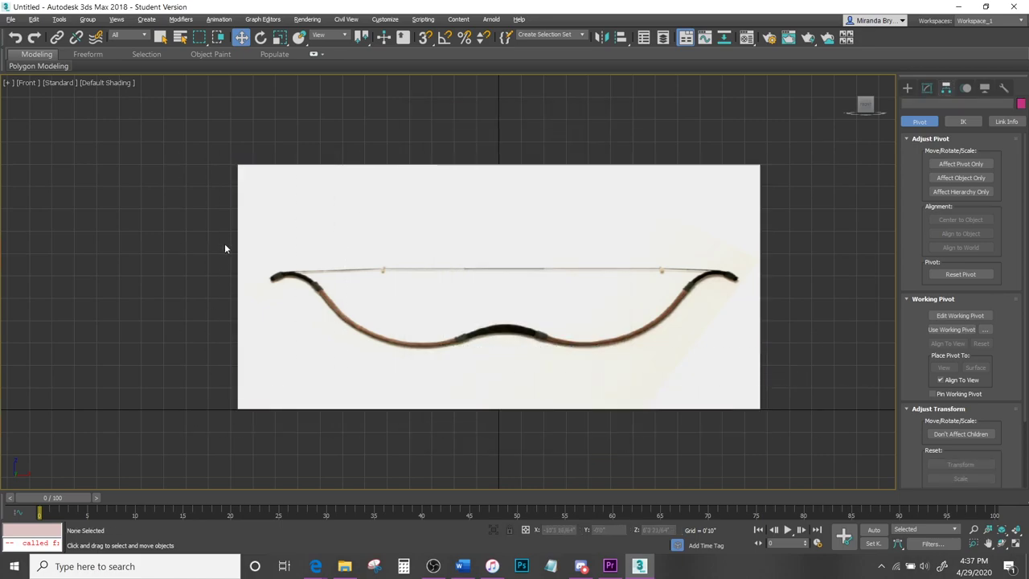
left_click_drag(795, 403, 798, 423)
left_click_drag(310, 164, 651, 387)
Start the Line spline command and turn on Enable In Viewport so the line displays with thickness.
left_click(909, 89)
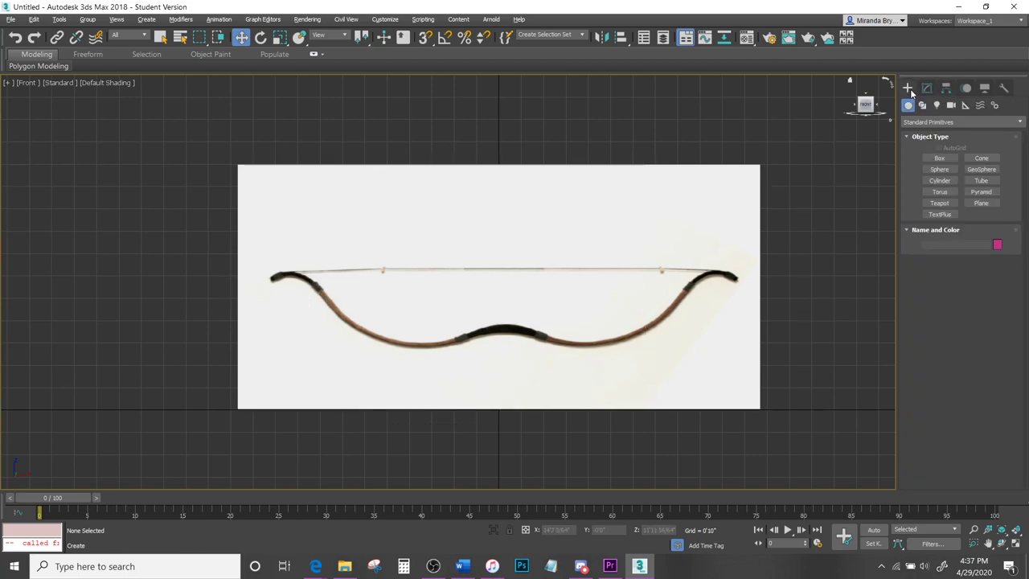
left_click(922, 105)
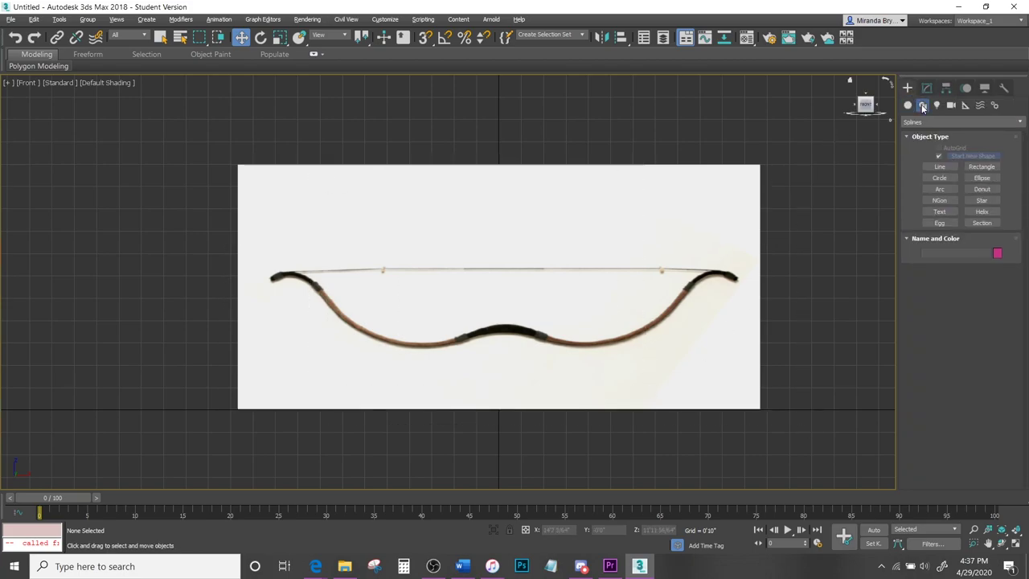
left_click(937, 167)
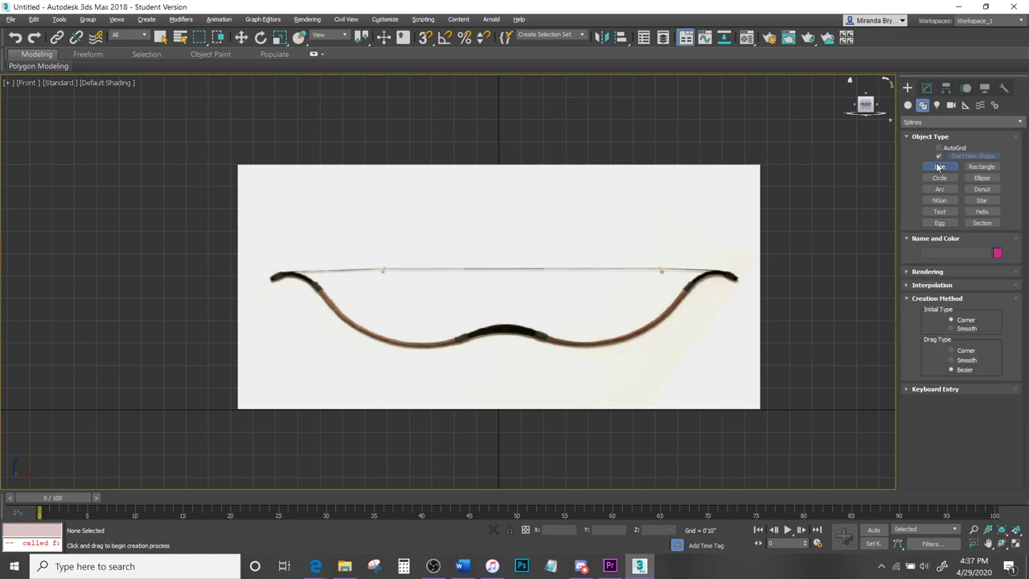
left_click(907, 273)
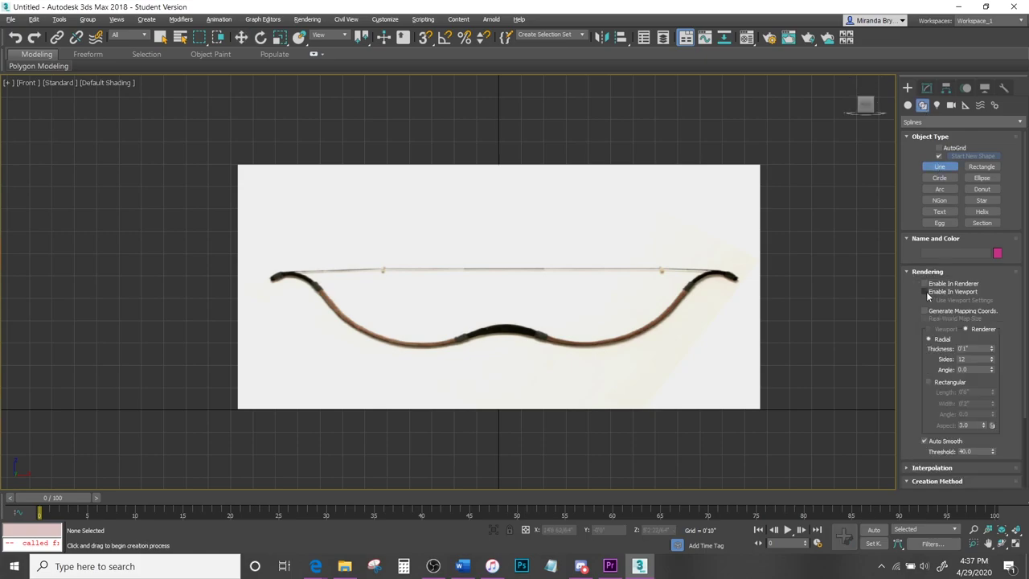
left_click(924, 291)
Trace one half of the bow with a line spline, from the tip at +X along the limb to the grip's centre.
scroll(727, 292, "up", 4)
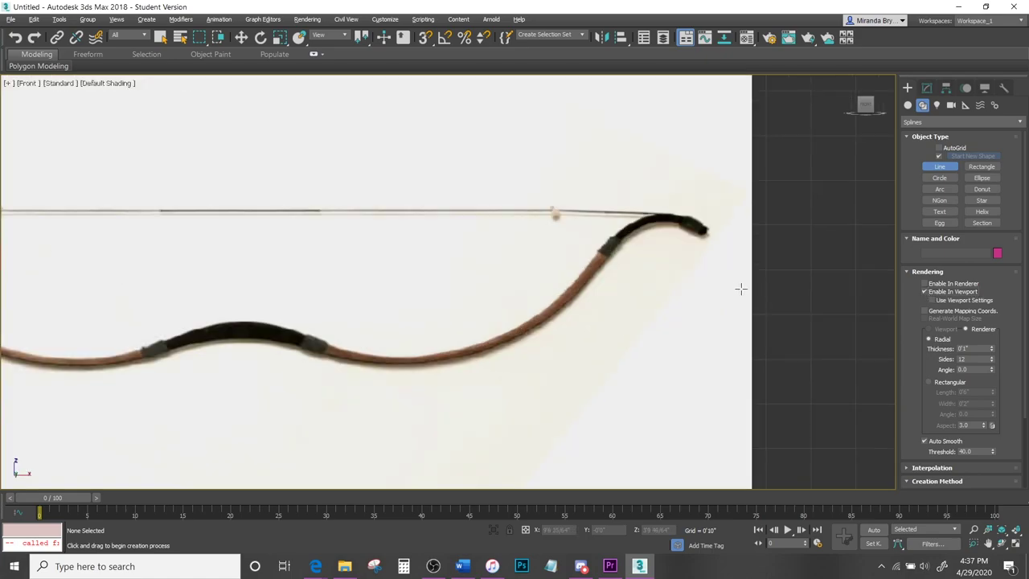
scroll(740, 290, "up", 1)
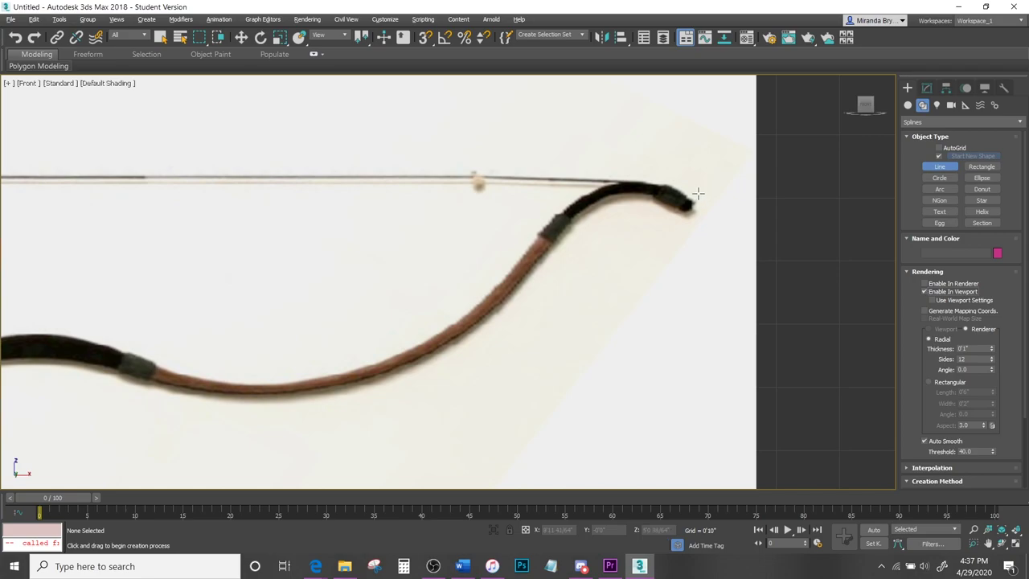
scroll(690, 204, "up", 1)
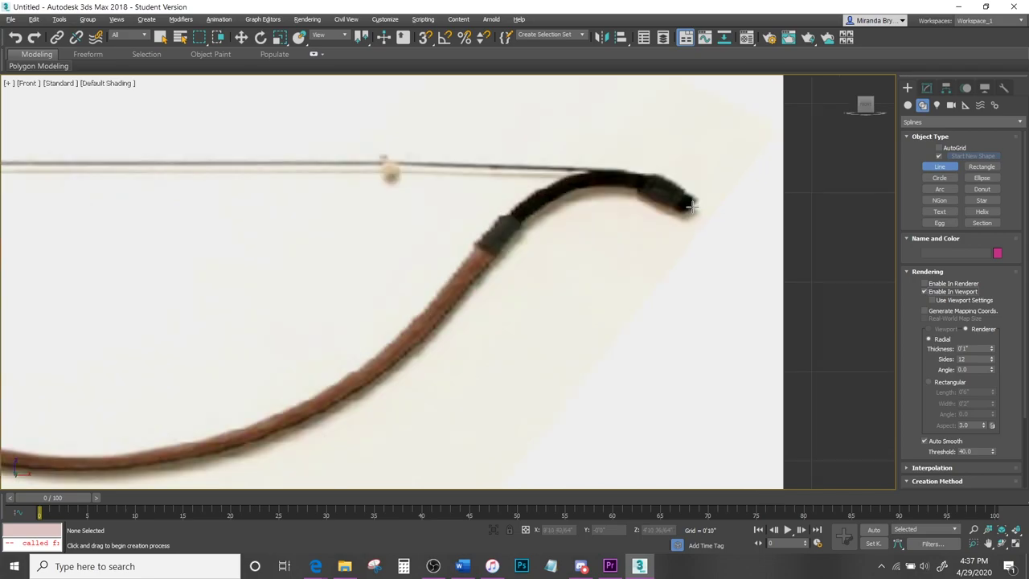
left_click(690, 203)
left_click(643, 179)
left_click(590, 176)
left_click(541, 195)
left_click(485, 251)
left_click(406, 343)
left_click(335, 394)
scroll(450, 310, "down", 3)
scroll(452, 322, "up", 3)
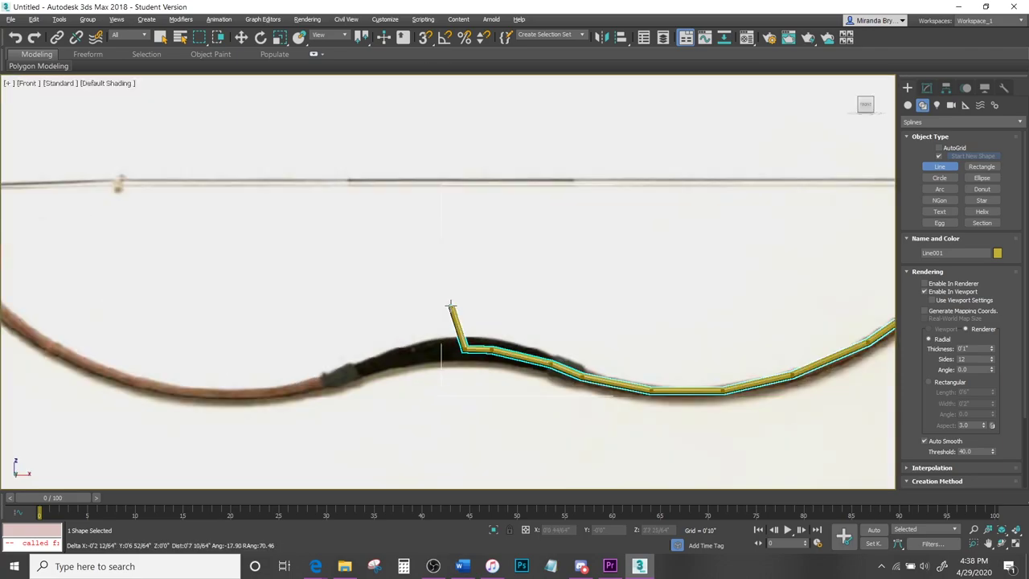
middle_click_drag(138, 265, 212, 254)
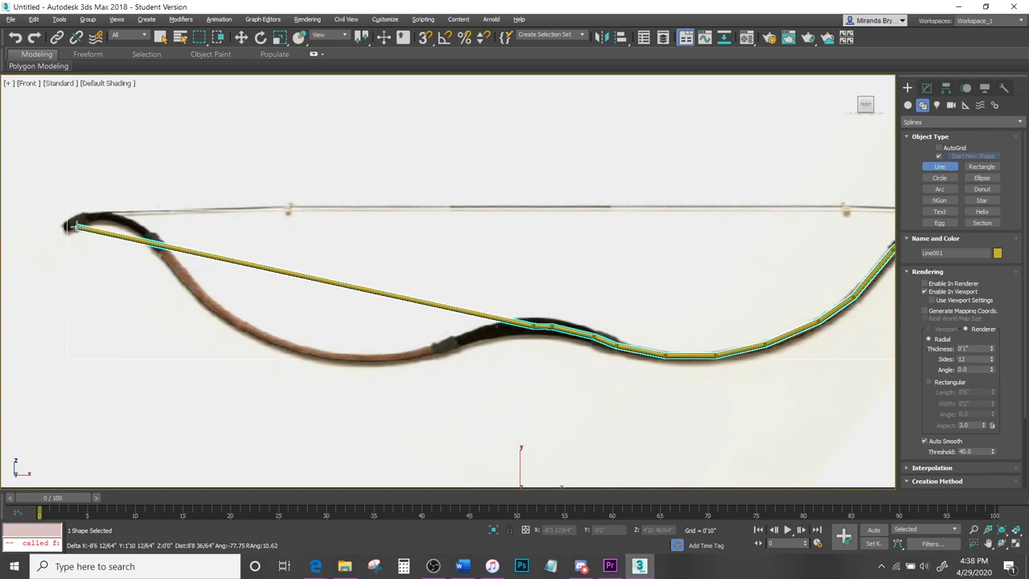
middle_click_drag(568, 290, 395, 307)
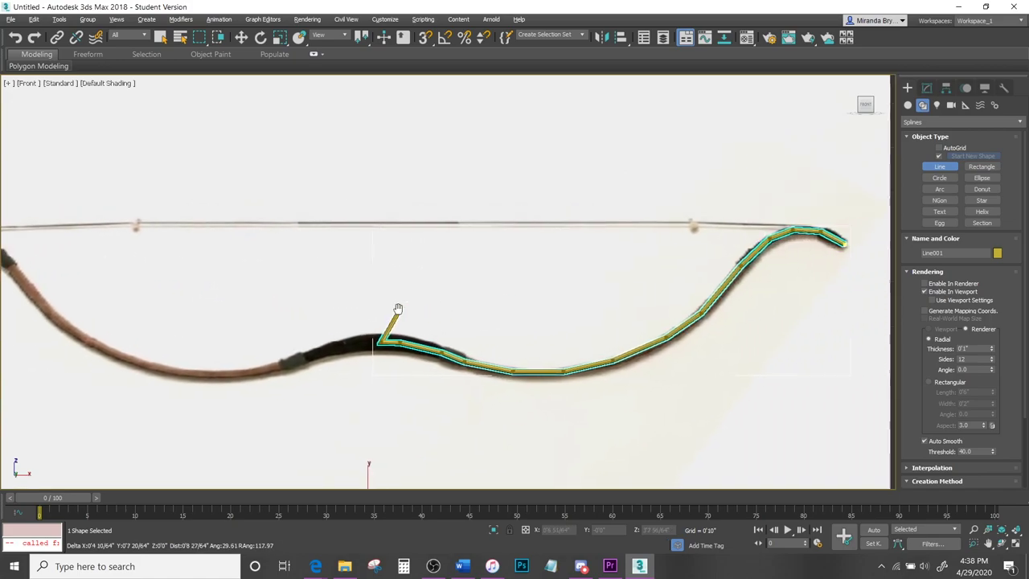
right_click(395, 308)
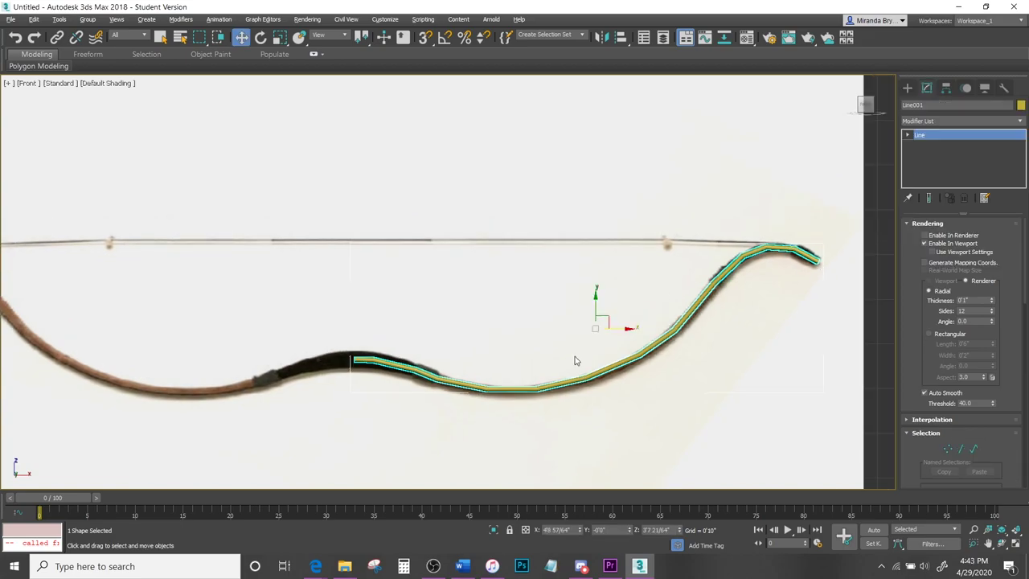
Create a cylinder in the Left view beside the line, about 0'1 60/64" in radius and 8'4 1/64" high.
left_click(914, 94)
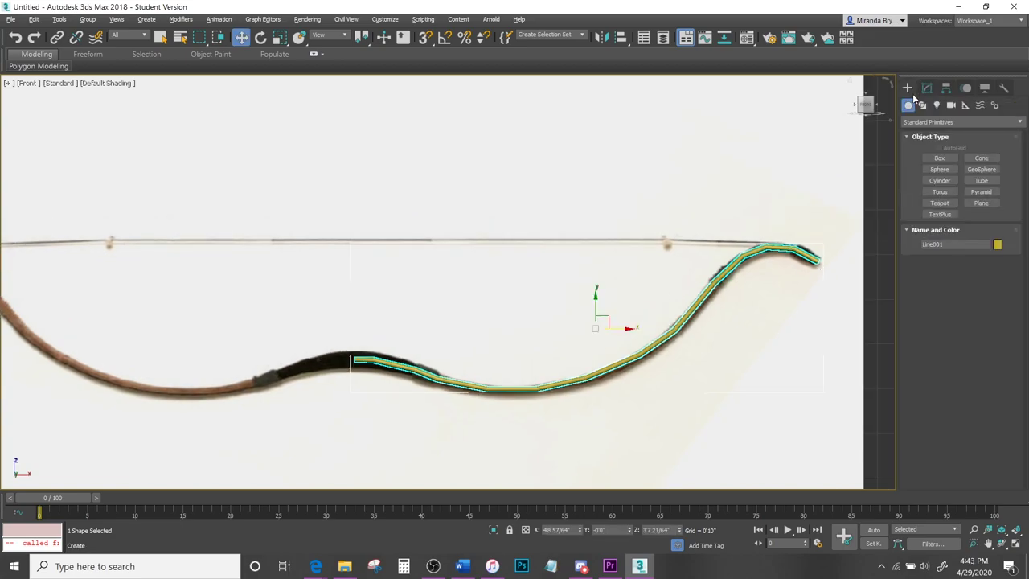
left_click(937, 181)
key("alt+w")
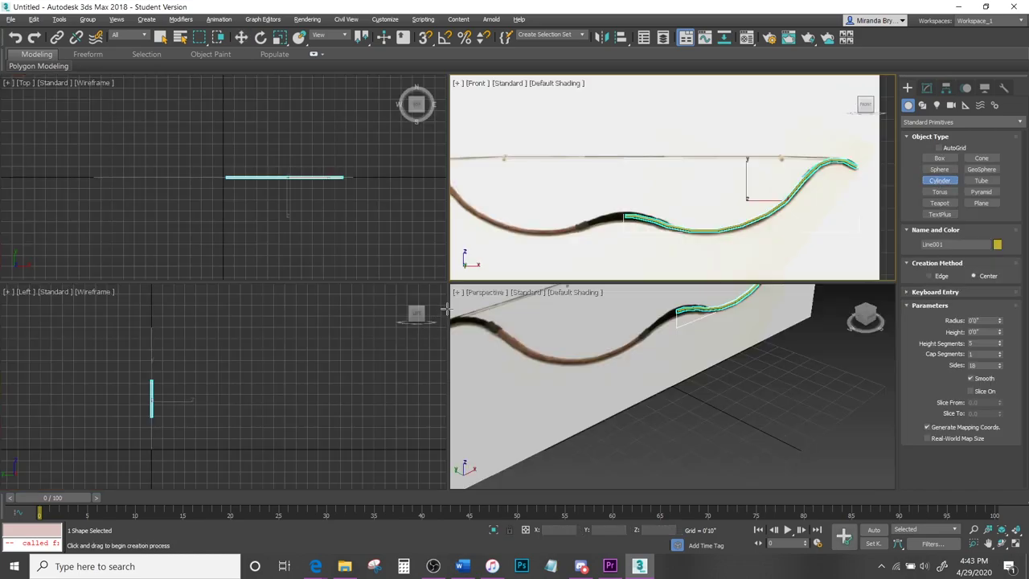
middle_click(182, 406)
middle_click_drag(212, 396, 228, 395)
scroll(190, 407, "up", 4)
left_click_drag(174, 377, 180, 383)
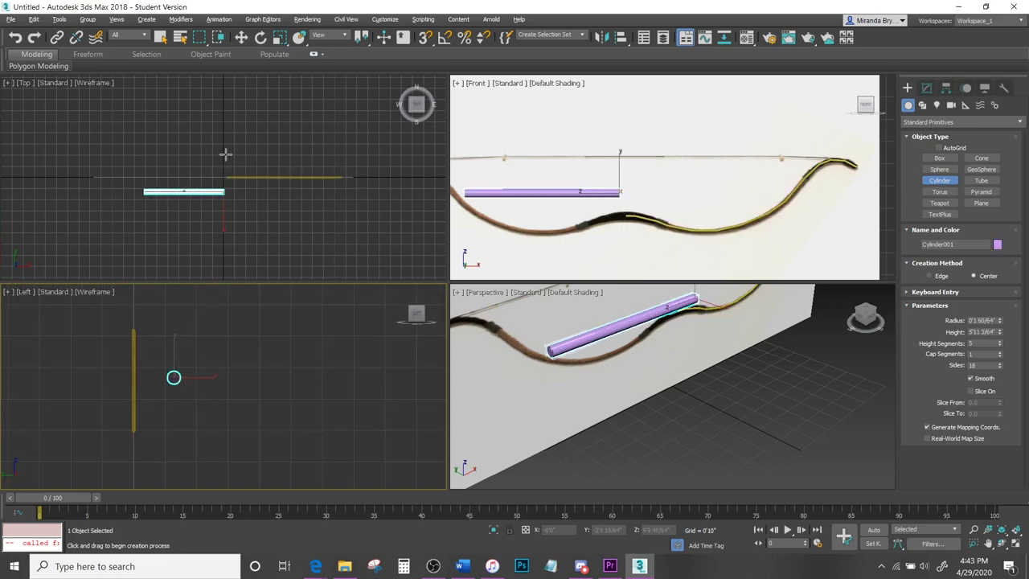
left_click(369, 61)
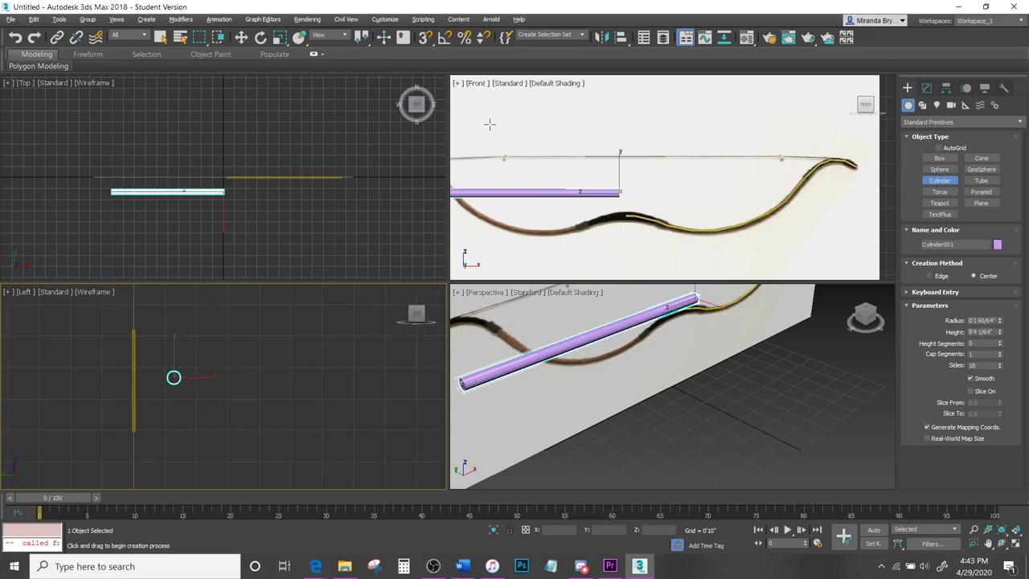
Set the cylinder to 15 height segments and 6 sides.
key("w")
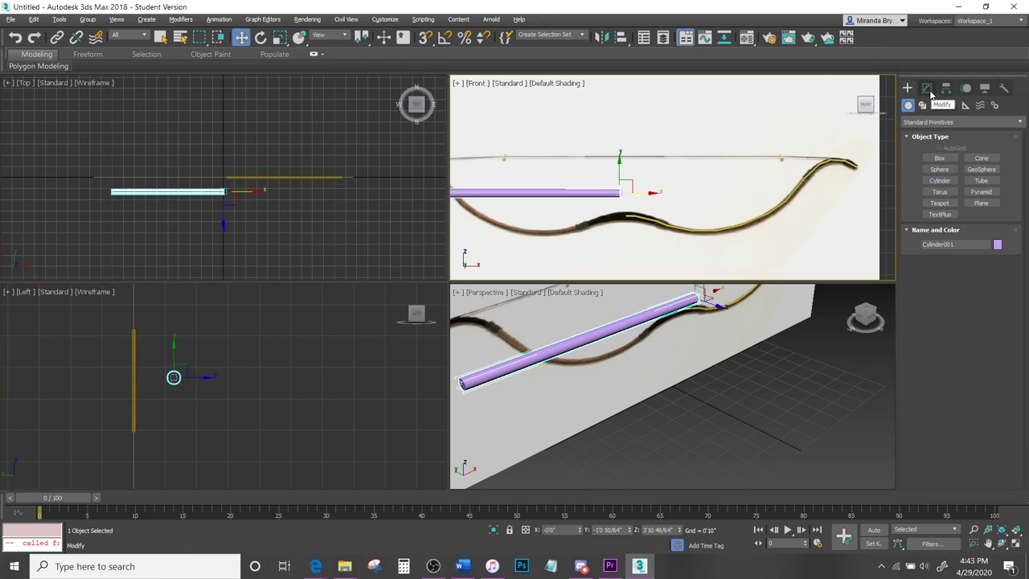
left_click(927, 88)
left_click_drag(977, 261, 957, 265)
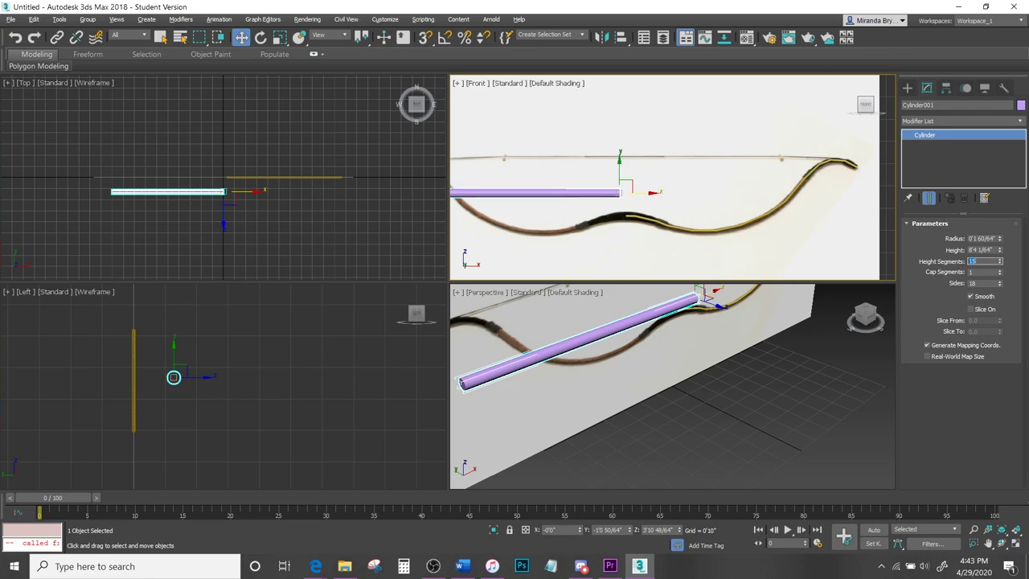
double_click(983, 283)
key("Return")
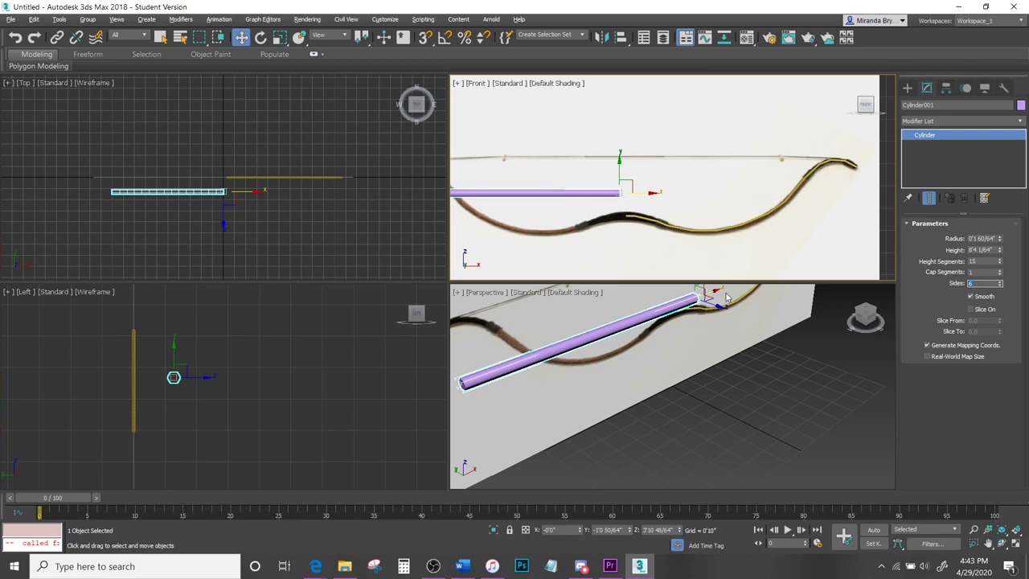
Apply a PathDeform (WSM) modifier to the cylinder, pick the bow line as its path, and move the cylinder to the path.
left_click(1019, 120)
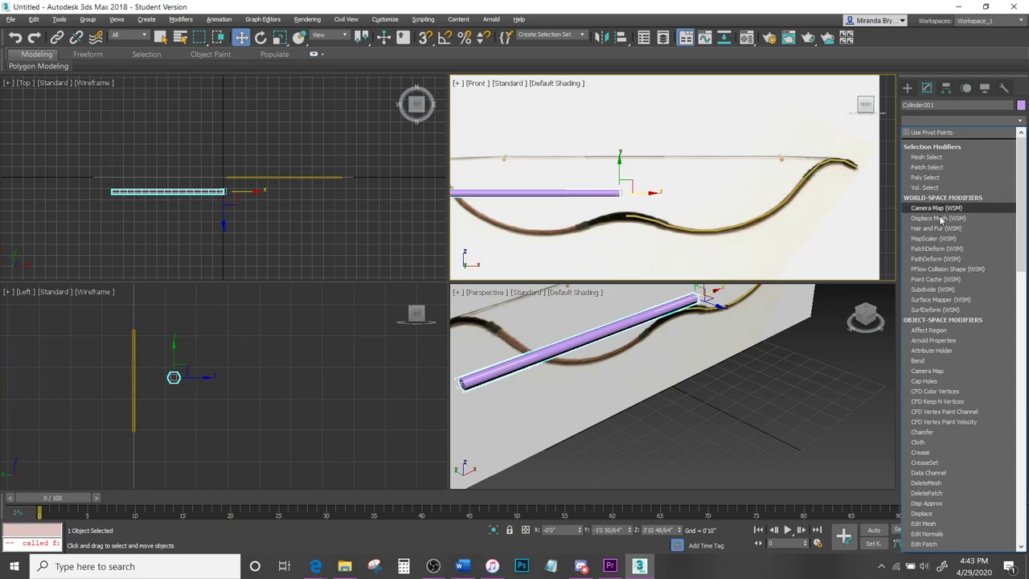
left_click(935, 259)
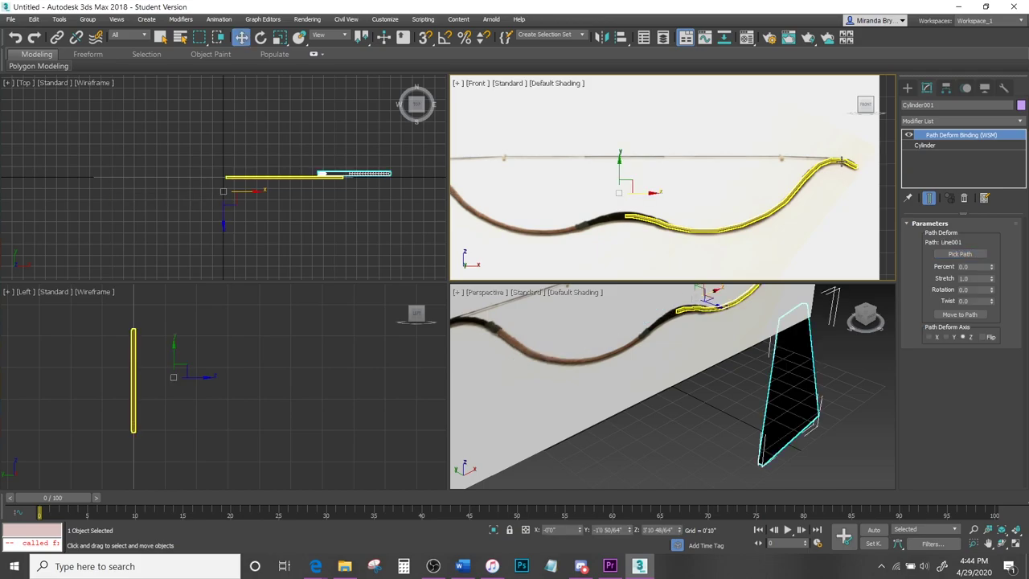
scroll(755, 212, "down", 5)
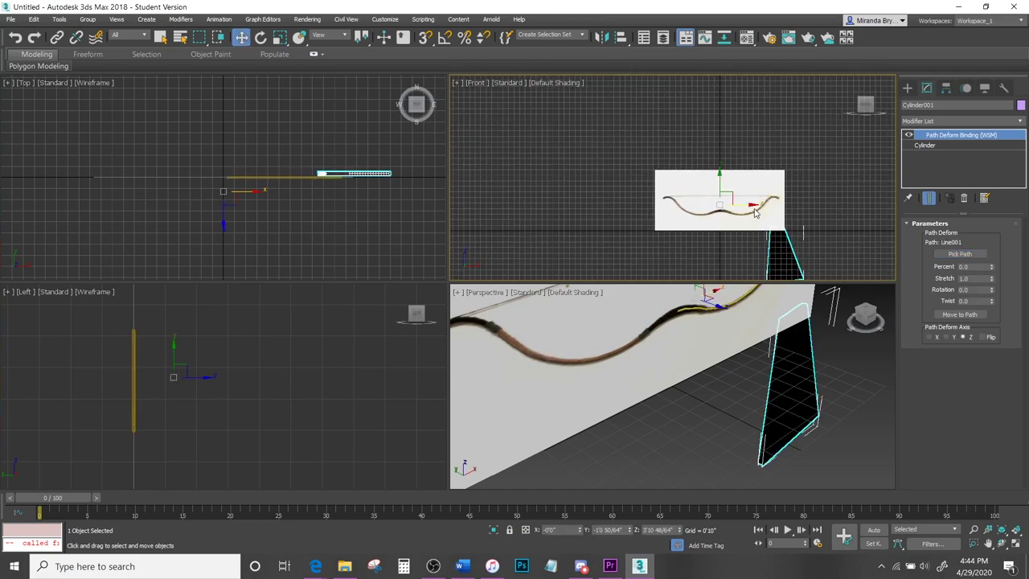
scroll(755, 212, "up", 3)
scroll(755, 212, "up", 2)
left_click(946, 315)
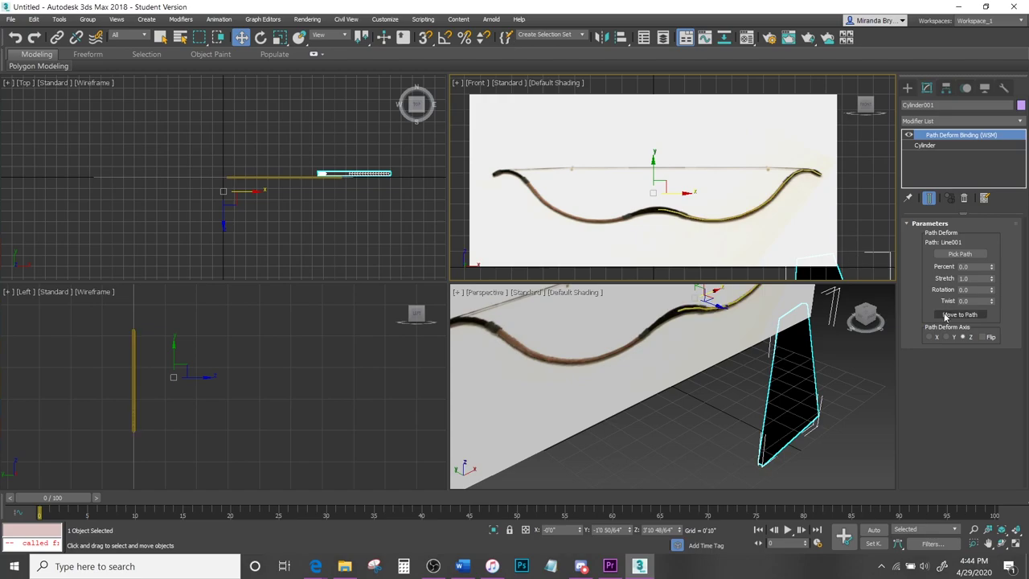
key("alt+w")
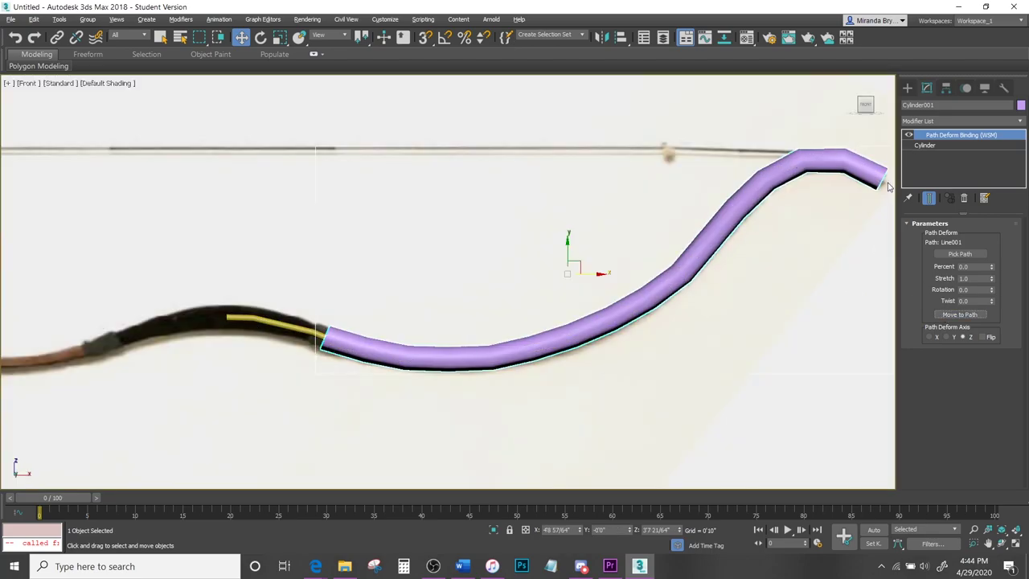
Increase the base cylinder's height to about 9'9 11/64" so it covers the whole line, keeping the end result shown.
left_click(932, 145)
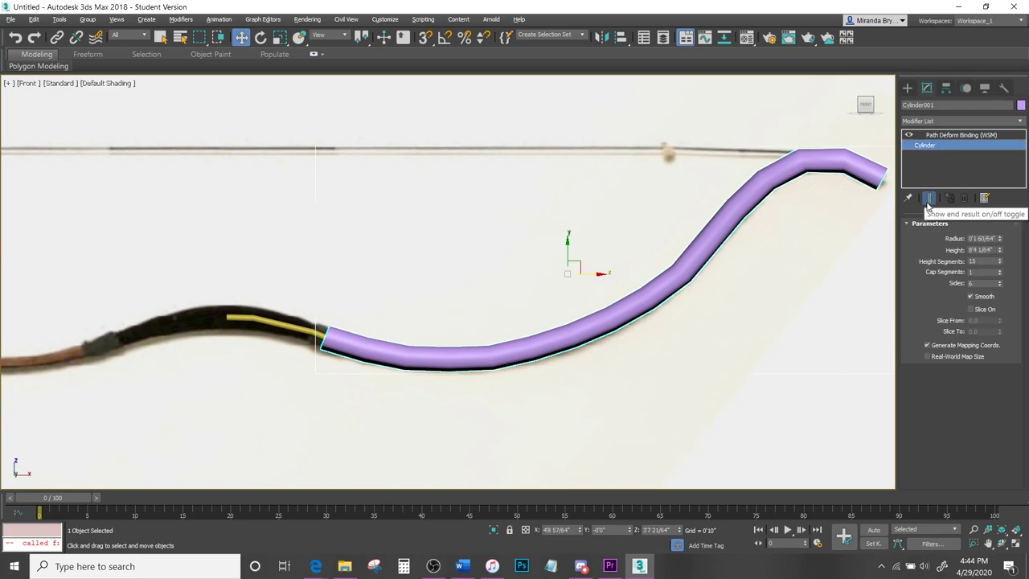
left_click(928, 199)
left_click(928, 201)
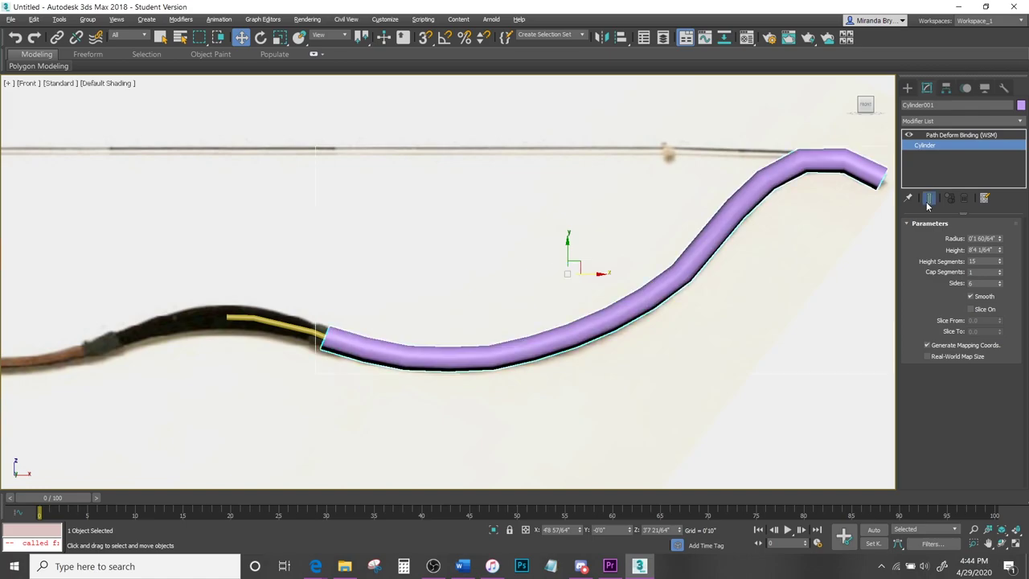
left_click_drag(999, 250, 995, 239)
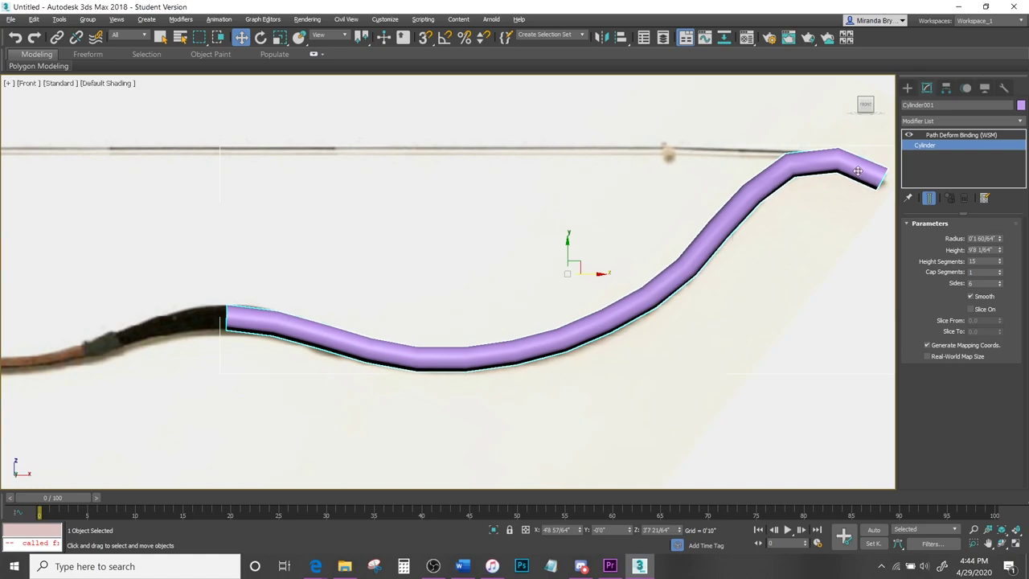
scroll(240, 329, "down", 3)
scroll(240, 330, "up", 4)
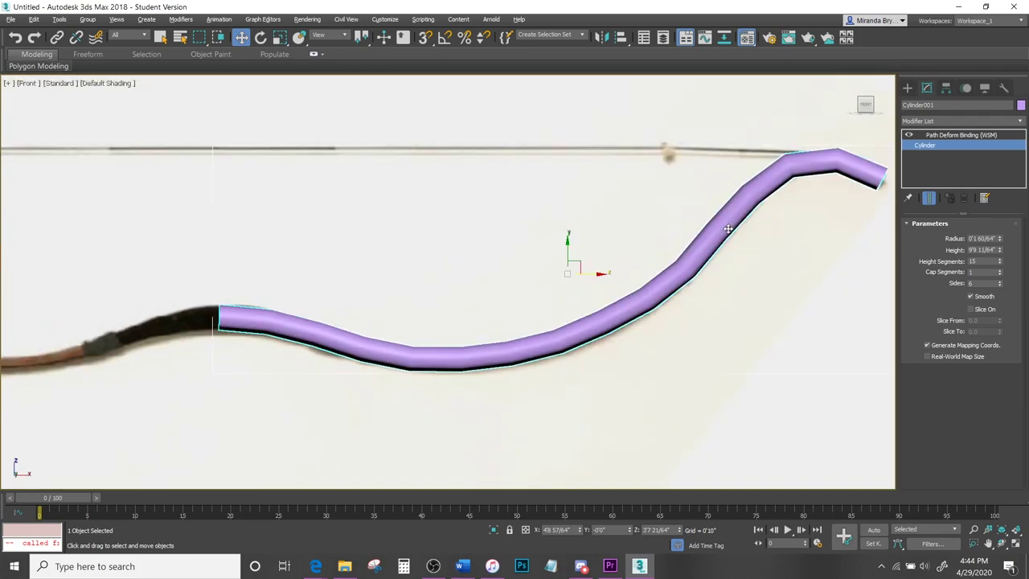
Give the second sample material a light blue diffuse color.
key("m")
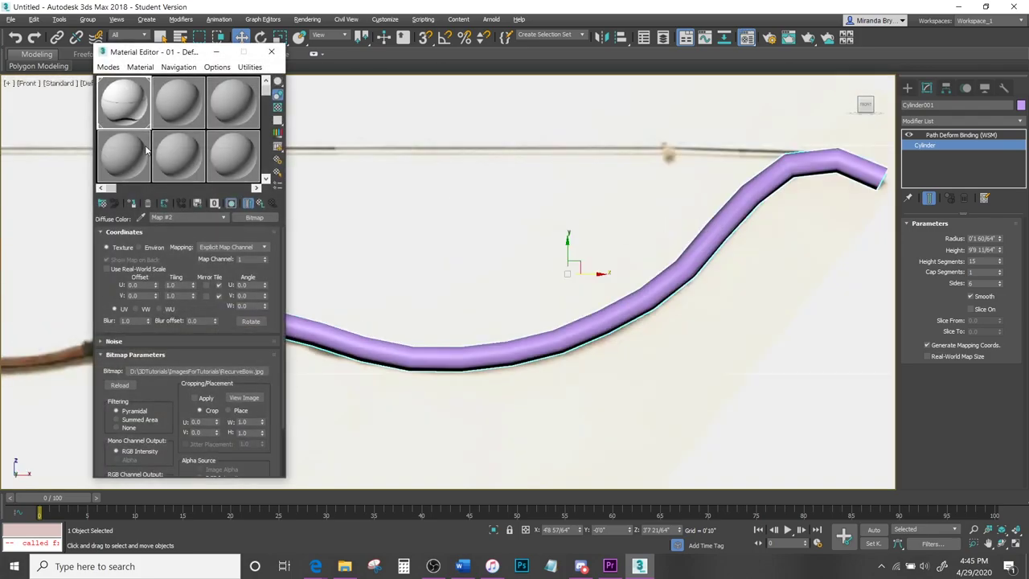
left_click(183, 117)
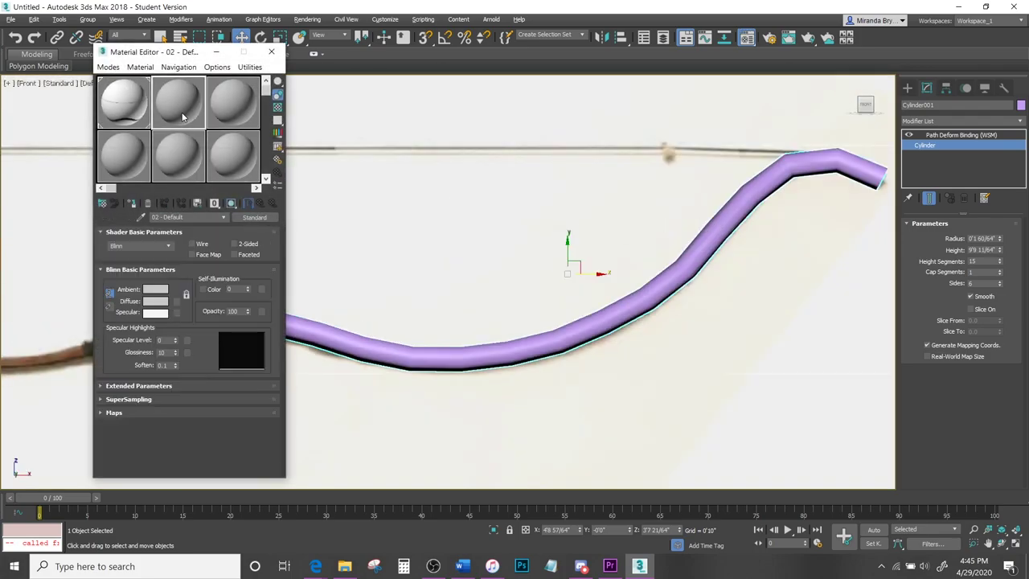
left_click(155, 300)
left_click(268, 78)
left_click_drag(371, 84, 395, 85)
left_click(397, 166)
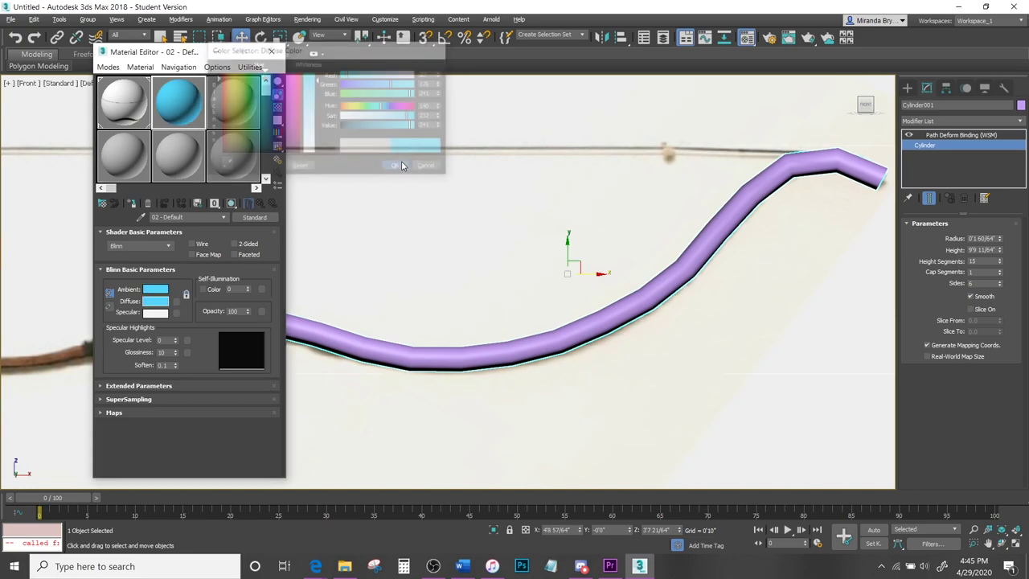
Set the blue material's opacity to 35, assign it to the cylinder, and close the material editor.
double_click(232, 311)
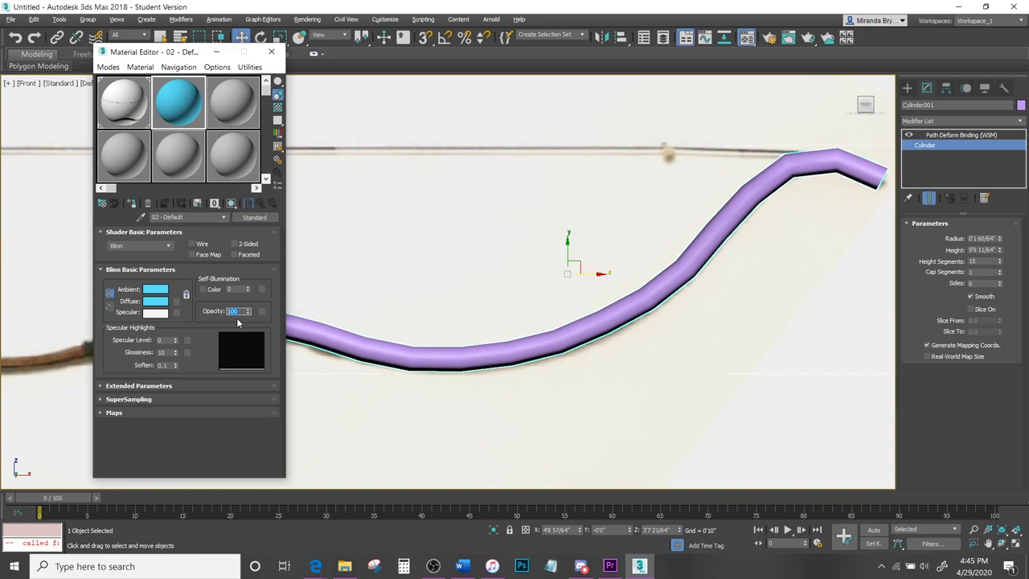
type("35")
key("Return")
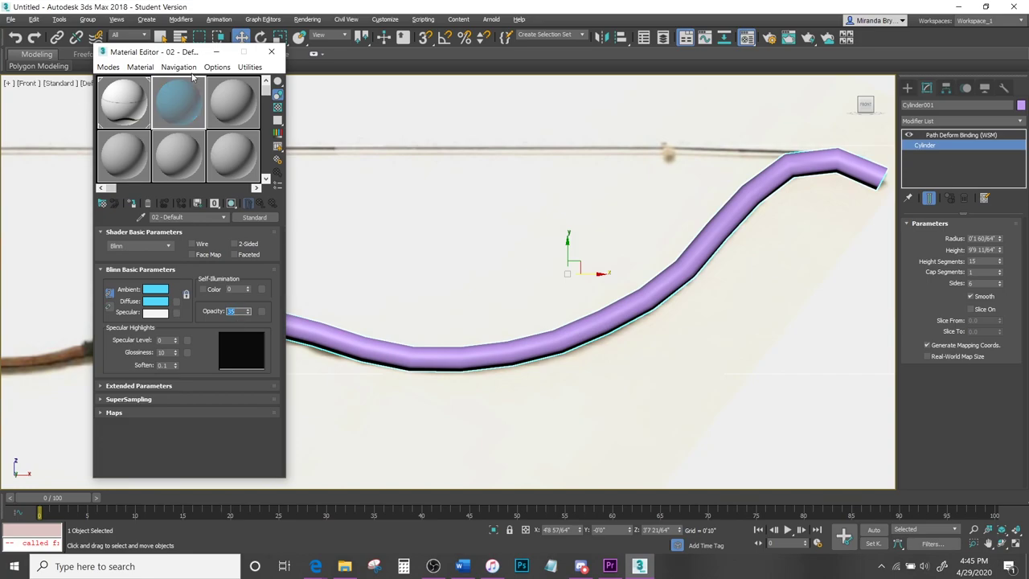
left_click_drag(178, 102, 646, 289)
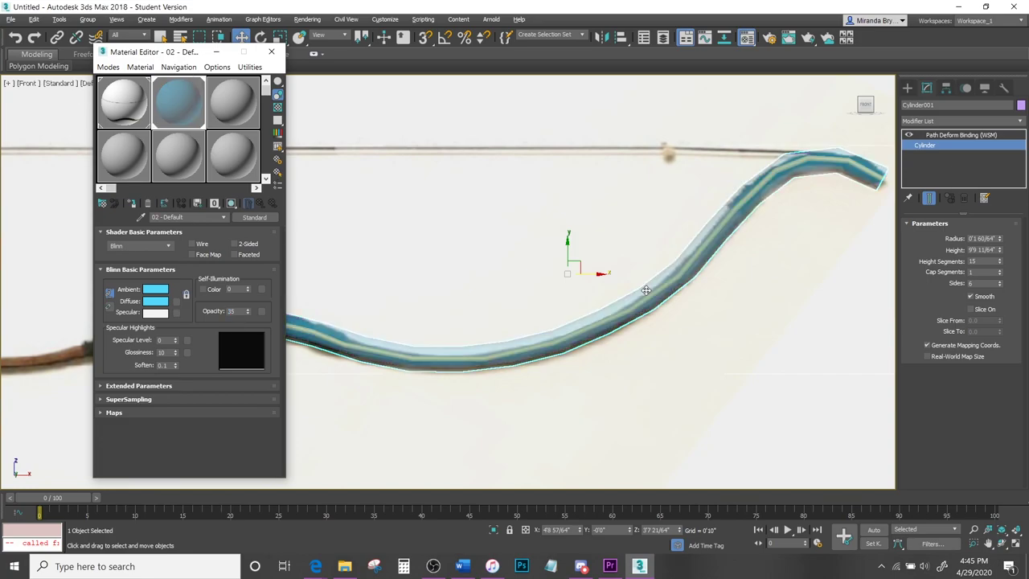
left_click(228, 52)
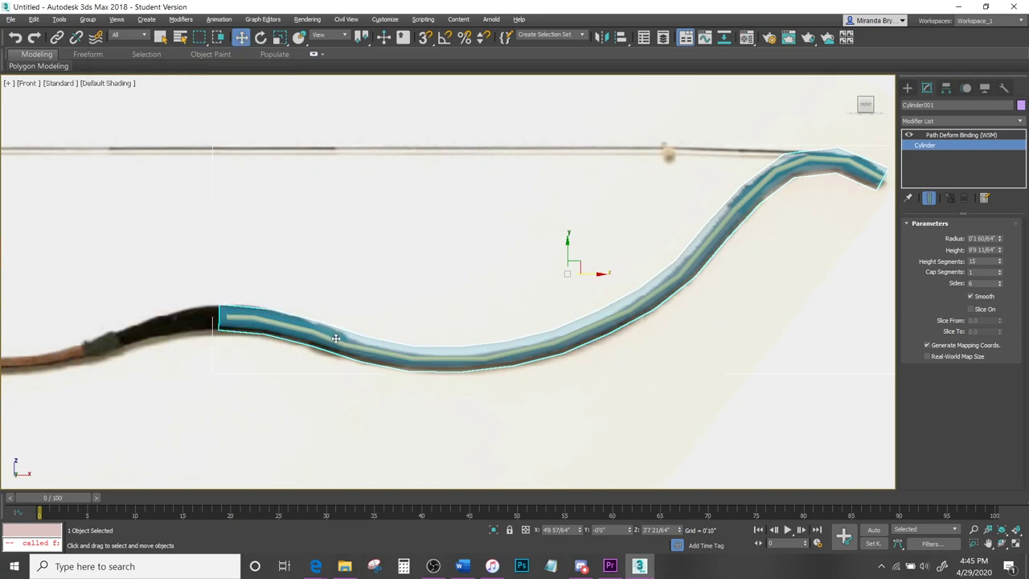
Reduce the cylinder's radius to about 0'1 15/64" to match the bow limb's thickness.
left_click_drag(1000, 244, 986, 260)
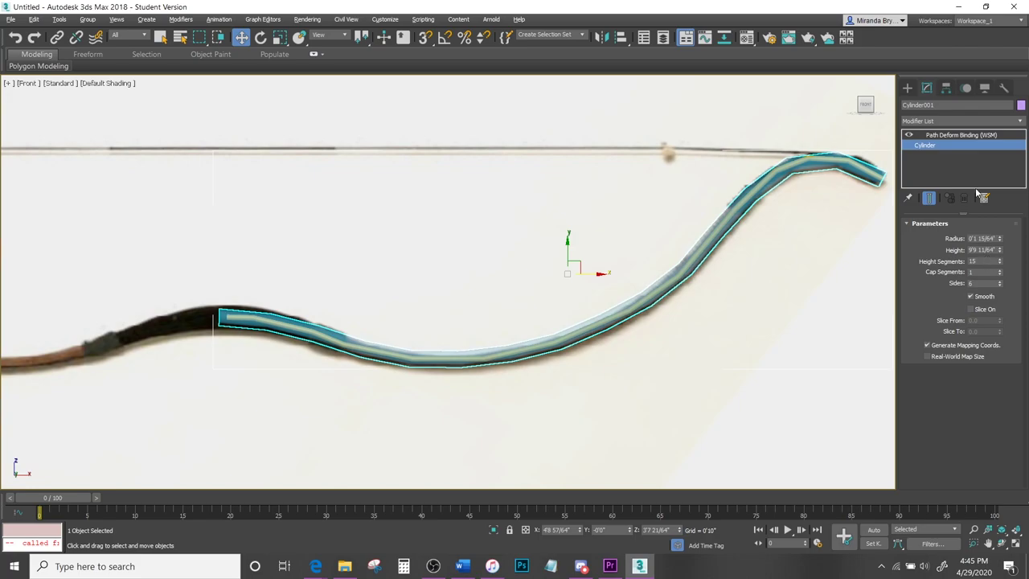
Collapse the cylinder's Path Deform binding into its mesh and convert the limb to an Editable Poly.
left_click(948, 136)
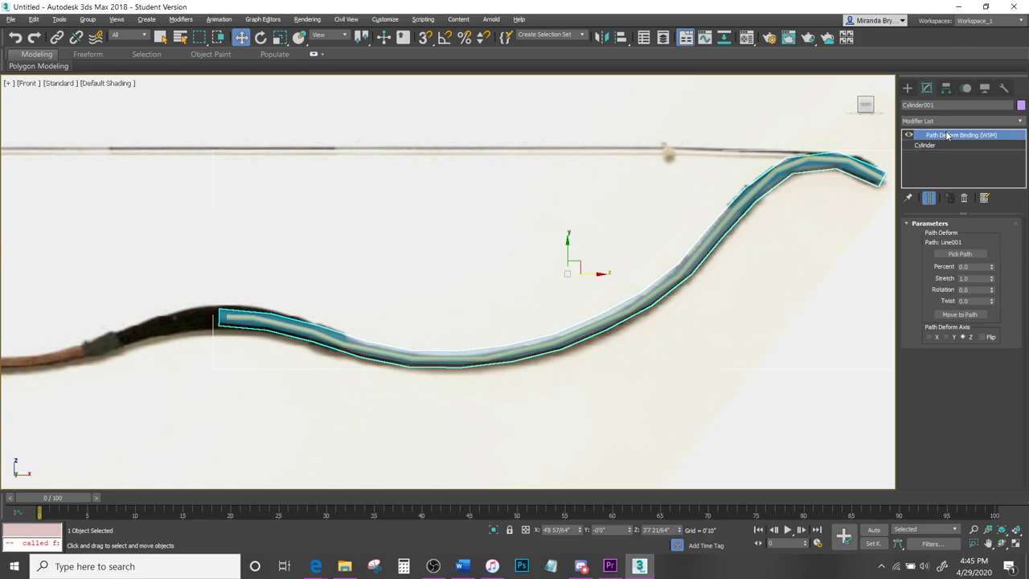
right_click(954, 137)
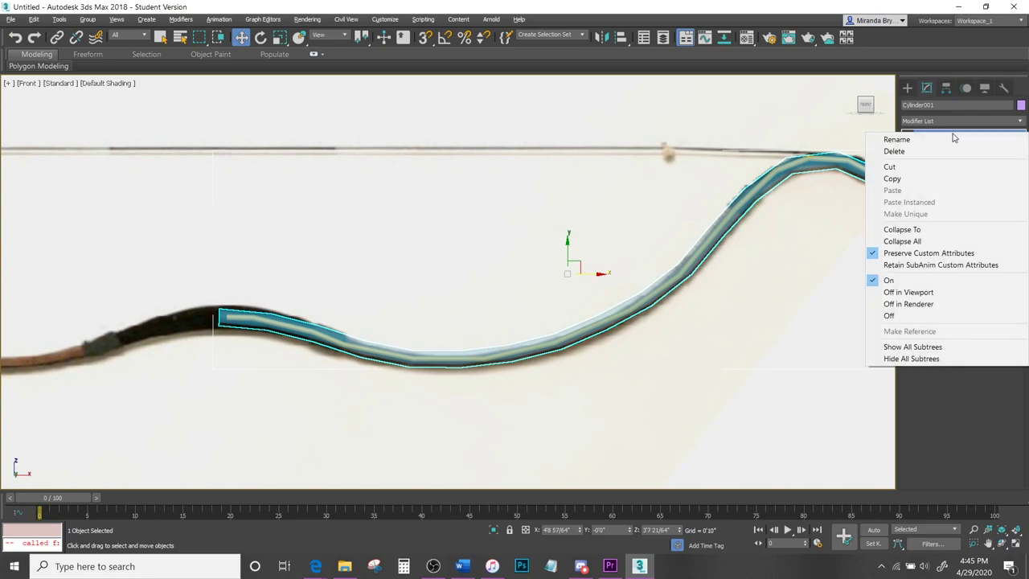
left_click(902, 230)
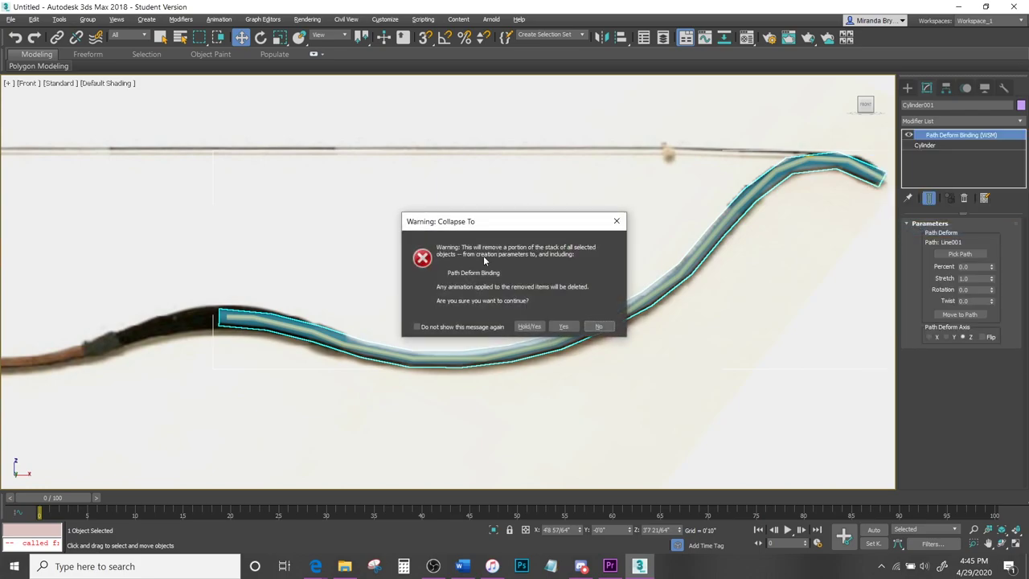
left_click(563, 326)
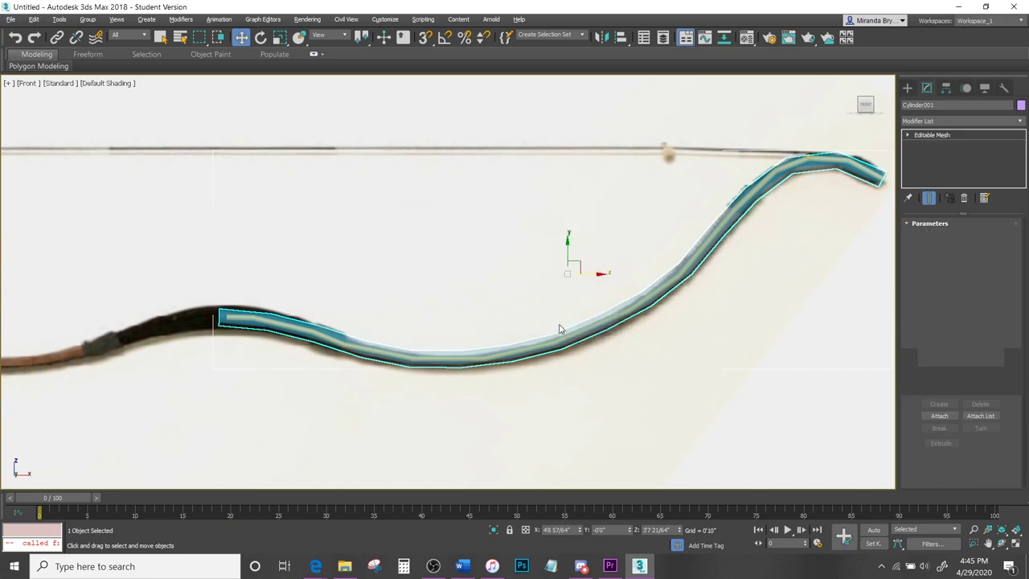
right_click(744, 188)
mouse_move(784, 322)
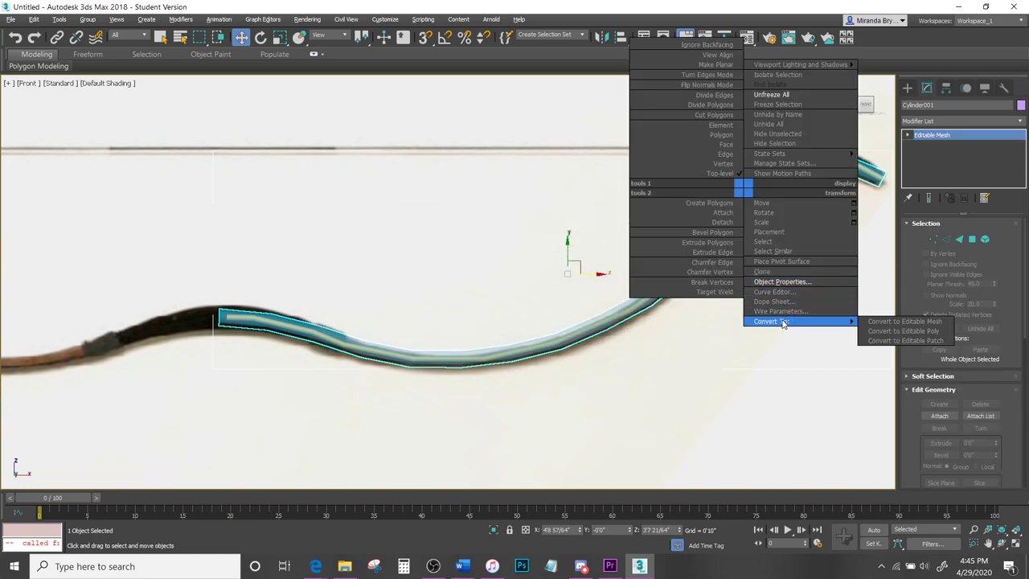
left_click(890, 332)
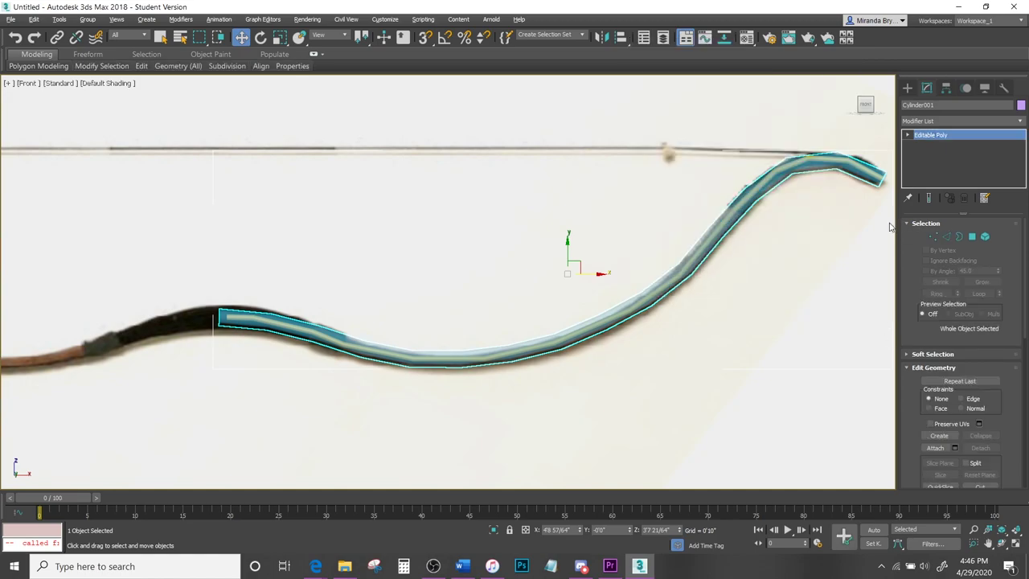
Move the limb clear of the reference image plane, to about -1'7 18/64" in Y, and return to the maximized Front view.
left_click_drag(618, 310, 602, 244)
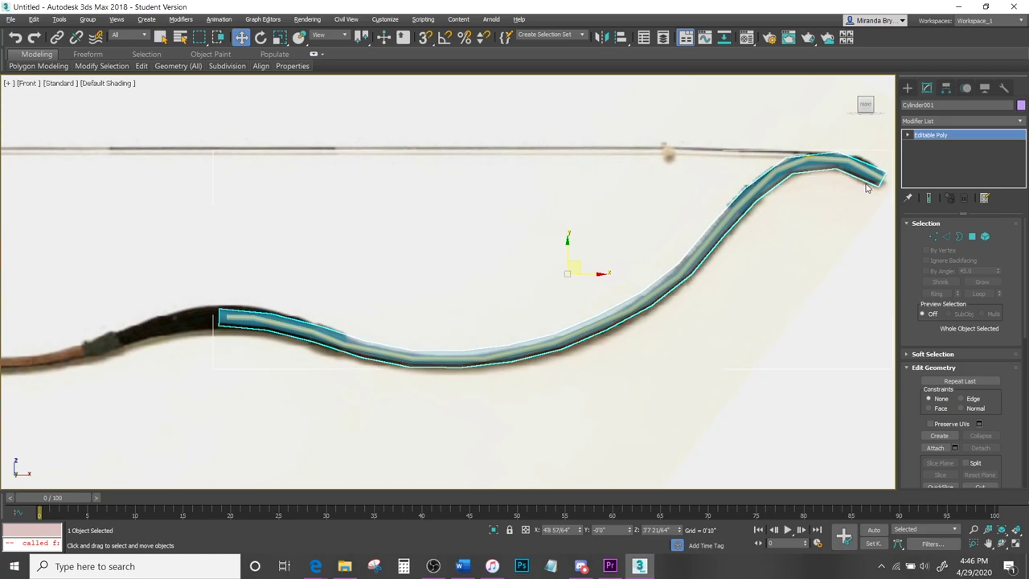
middle_click_drag(702, 291, 686, 294)
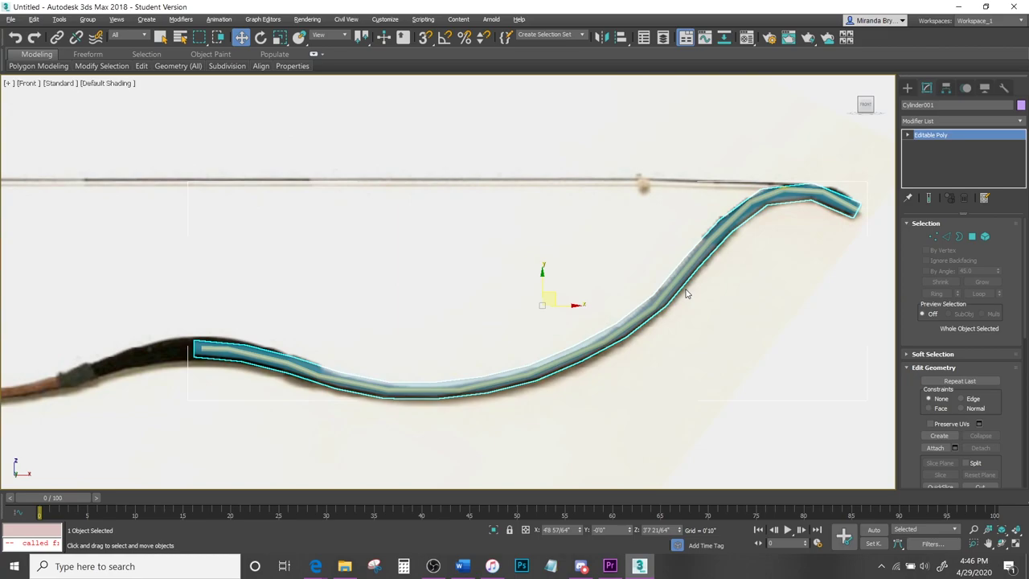
key("alt+w")
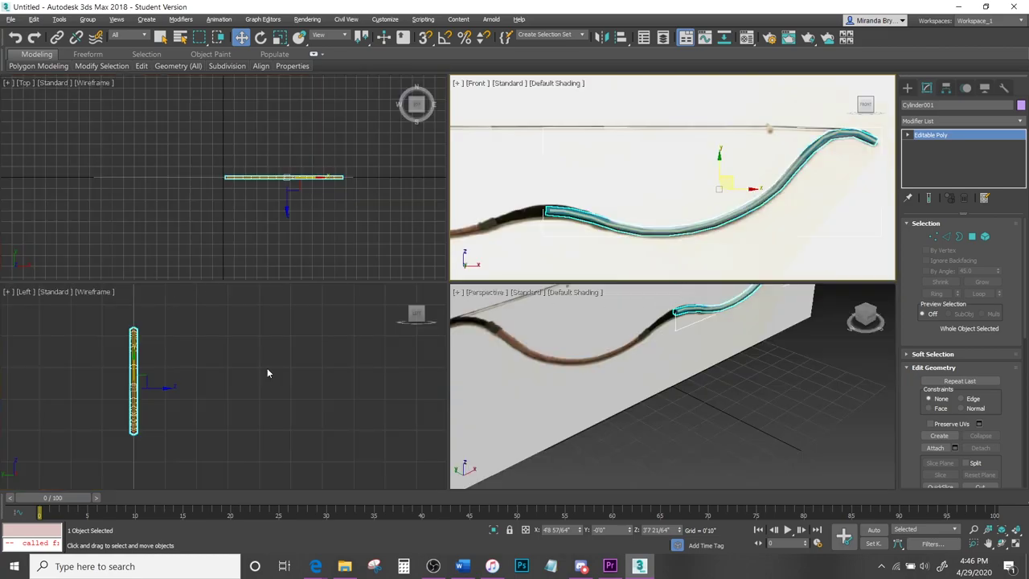
left_click_drag(166, 386, 226, 413)
middle_click_drag(660, 402, 671, 382, "alt")
middle_click(553, 178)
key("alt+w")
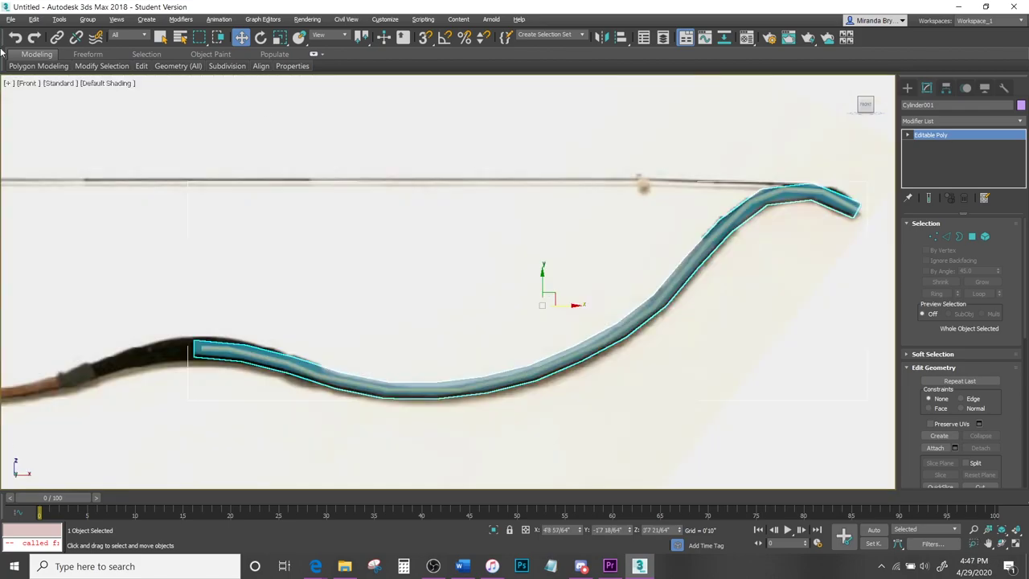
Show edged faces in the Front view and compare the limb's segments with both halves of the reference bow.
left_click(104, 85)
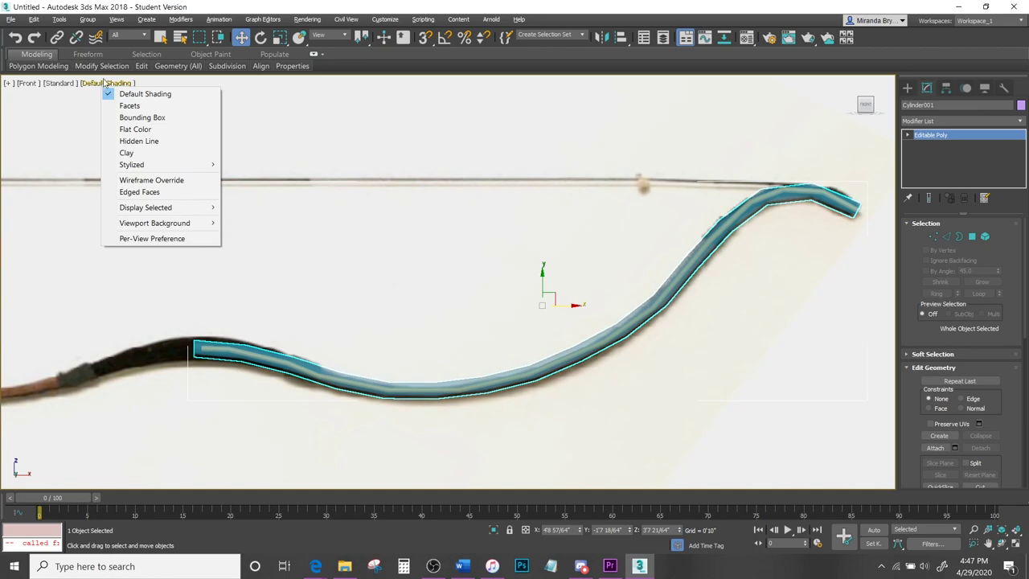
left_click(140, 192)
scroll(828, 206, "up", 5)
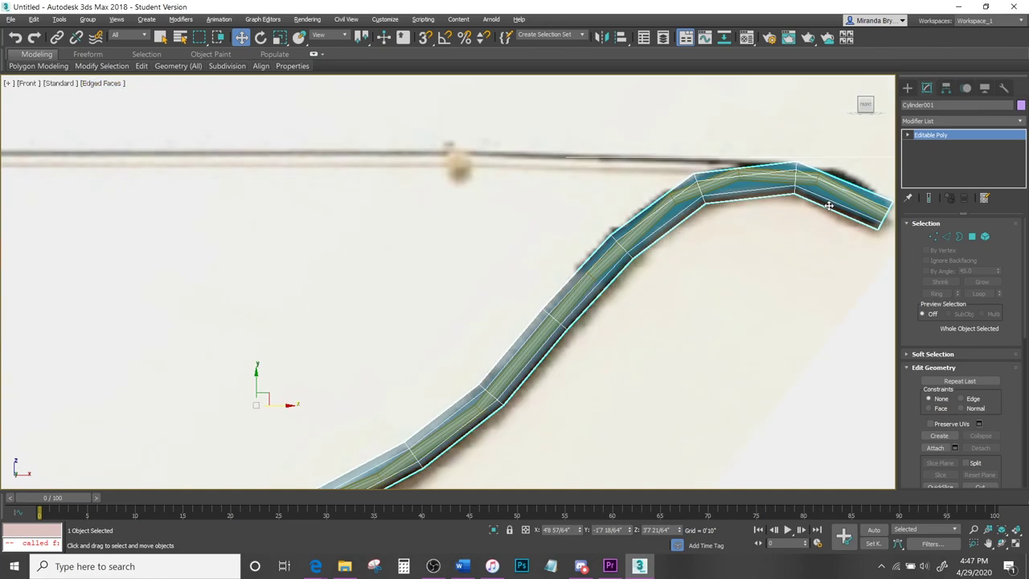
scroll(64, 202, "down", 10)
scroll(160, 253, "up", 6)
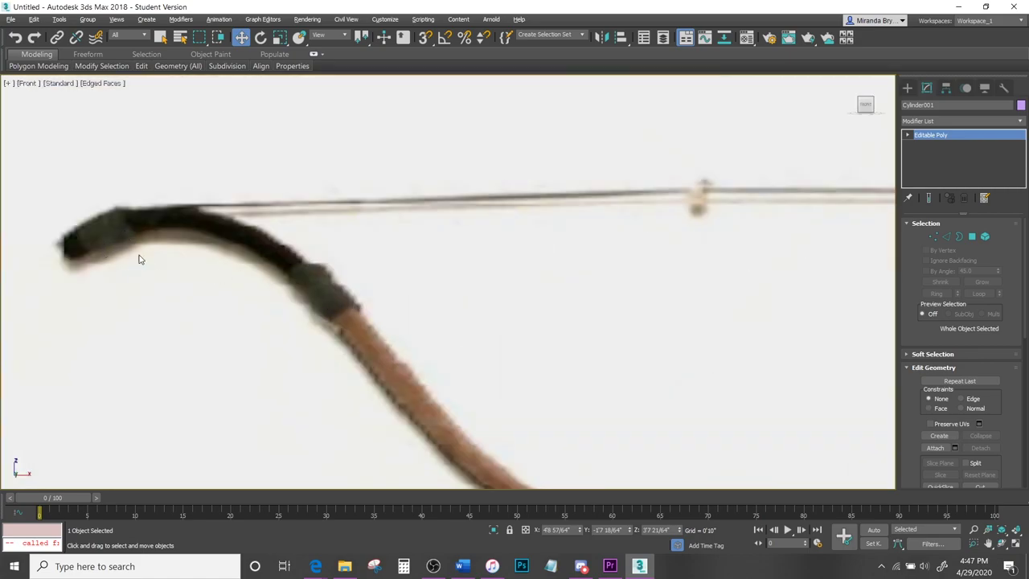
scroll(449, 280, "down", 5)
scroll(720, 320, "up", 4)
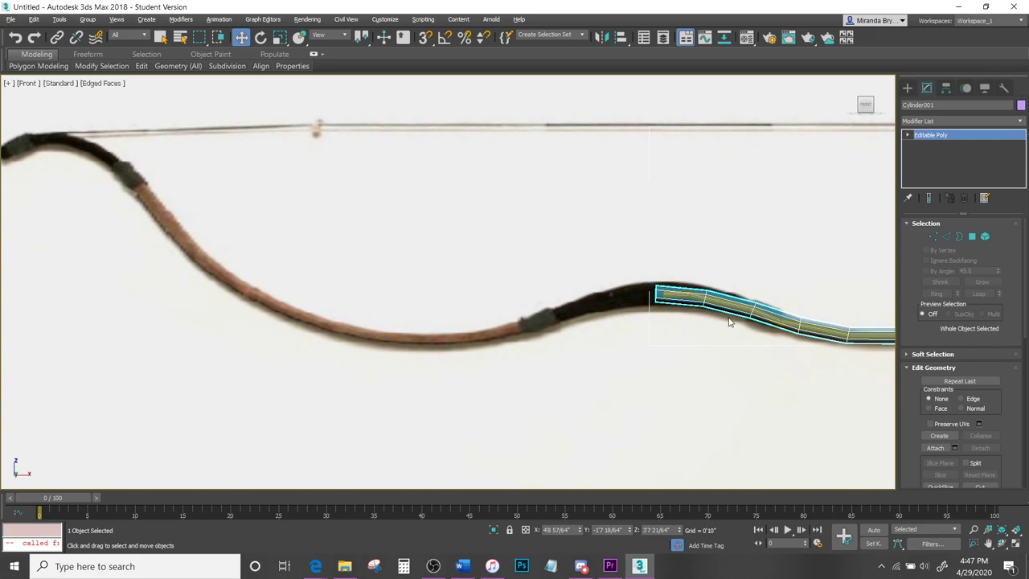
middle_click_drag(563, 339, 348, 338)
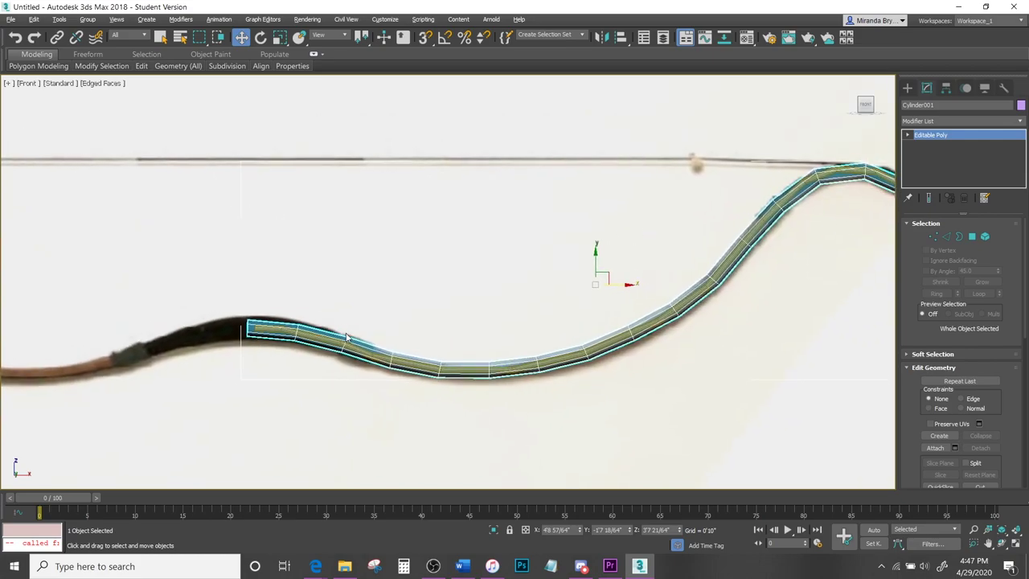
scroll(345, 272, "down", 4)
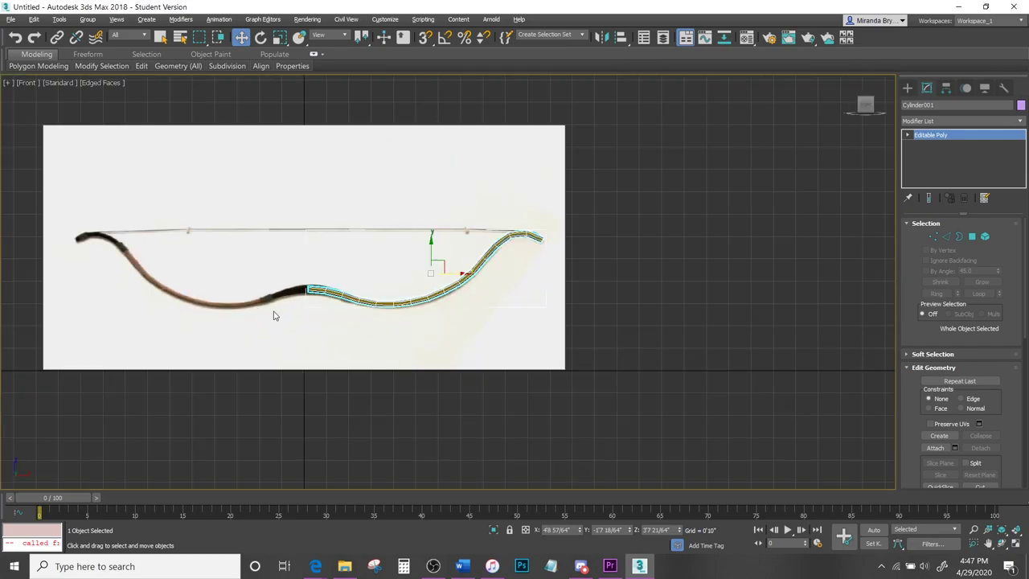
scroll(738, 202, "up", 3)
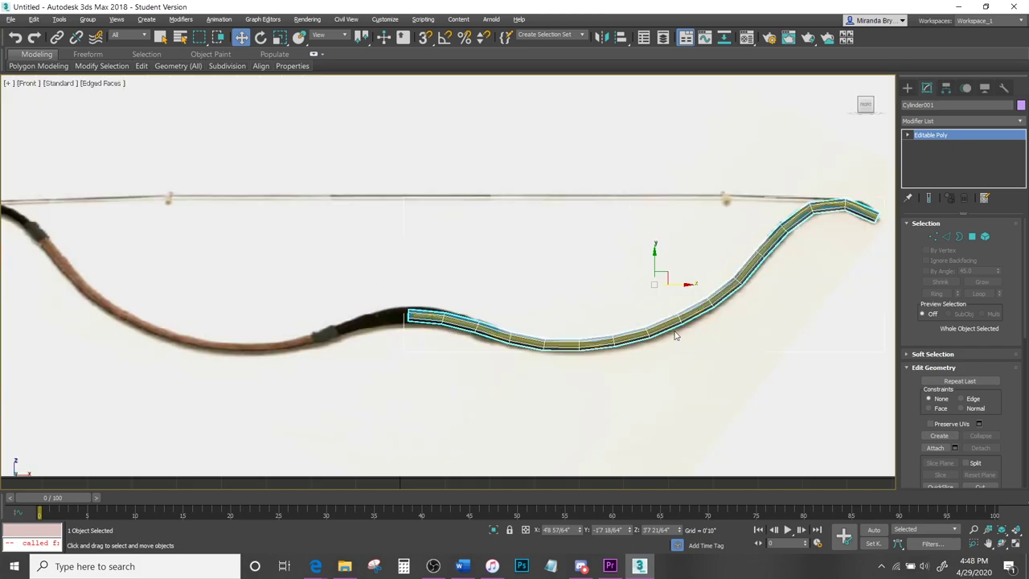
Move only the limb's pivot to its inner end at the bow's centre, at about X 0'1 54/64" and Z 3'0 29/64".
left_click(946, 88)
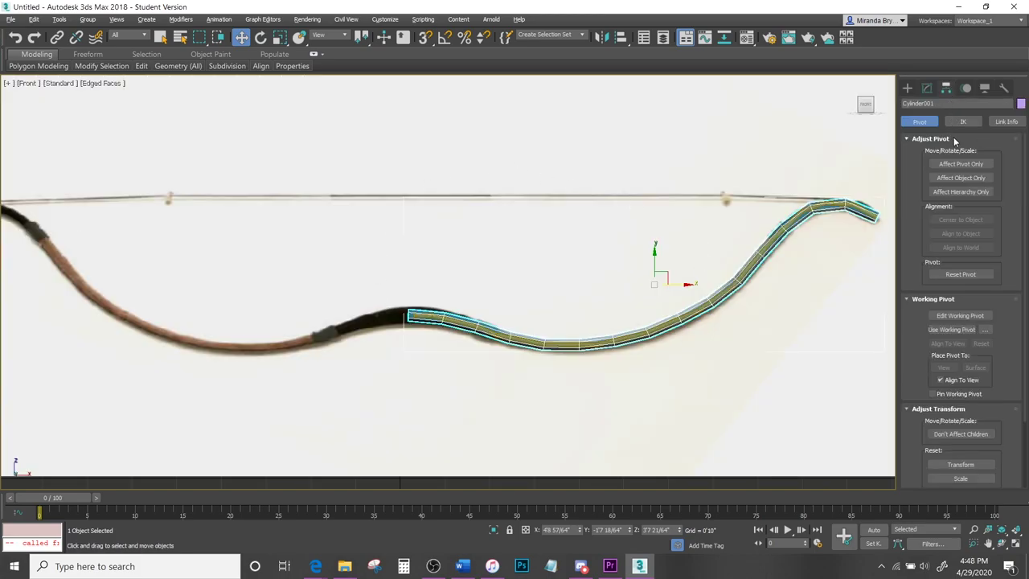
left_click(960, 163)
left_click_drag(690, 284, 442, 287)
scroll(414, 323, "up", 4)
left_click_drag(386, 139, 400, 277)
scroll(385, 287, "up", 2)
left_click(961, 163)
Add a Symmetry modifier that mirrors the limb across the X axis and set its weld threshold to 0'0".
left_click(927, 88)
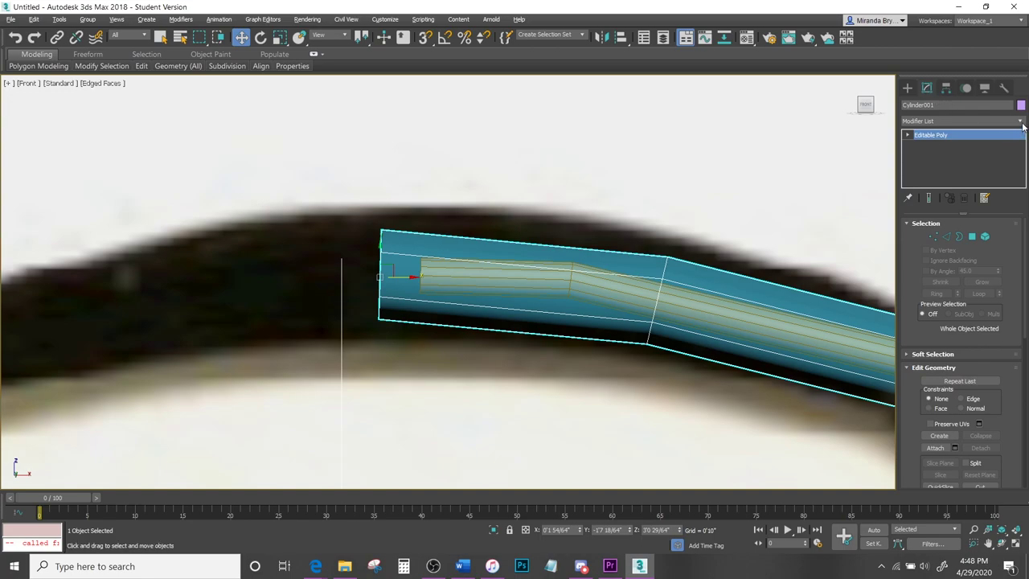
left_click(994, 119)
scroll(965, 265, "down", 2)
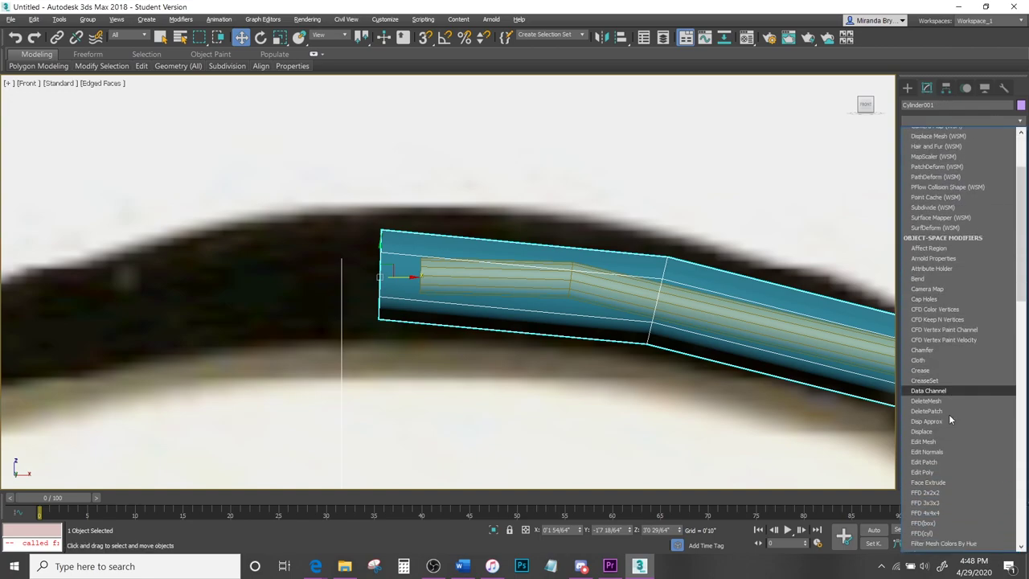
scroll(948, 414, "down", 10)
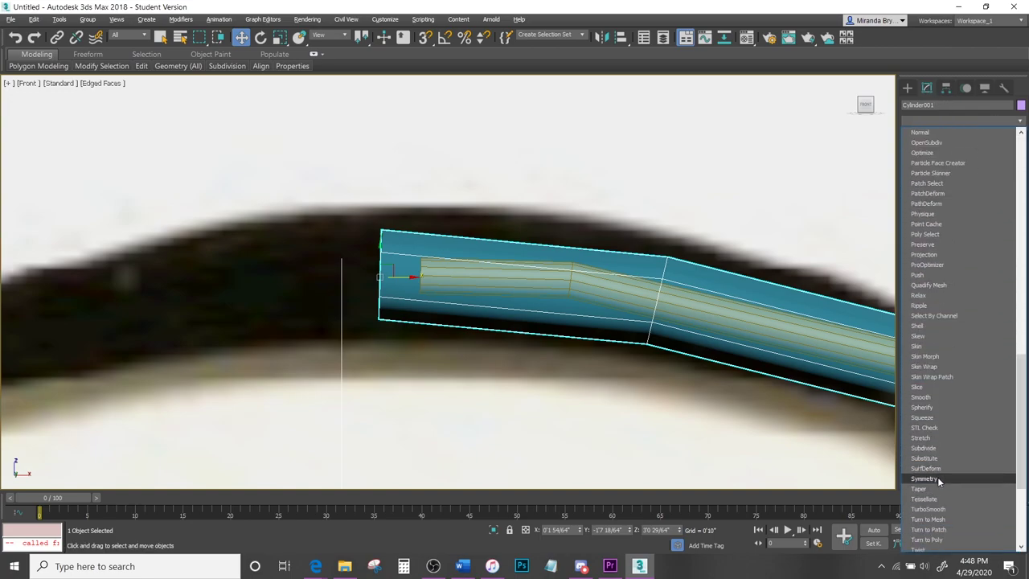
left_click(944, 478)
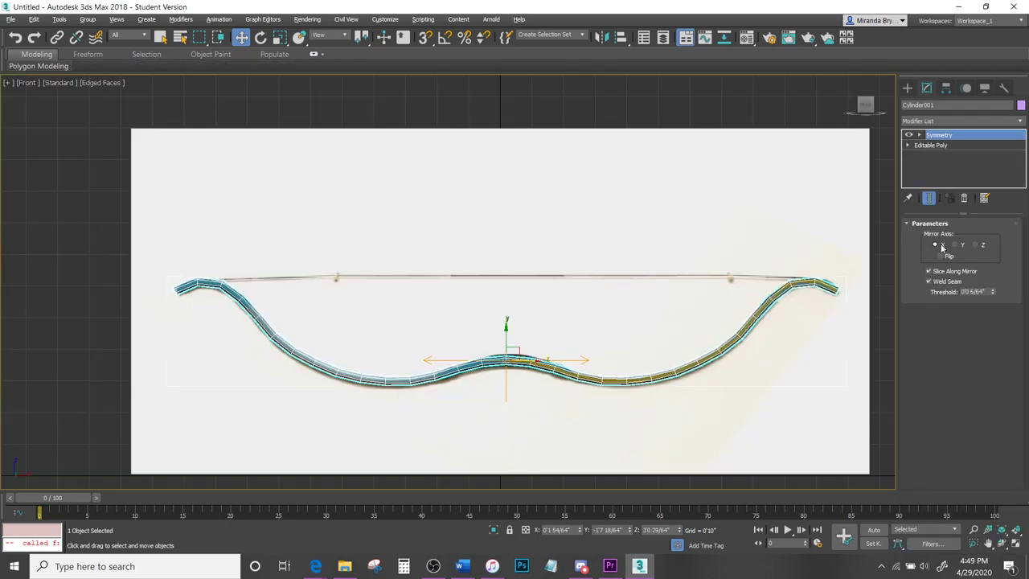
right_click(993, 294)
Scale the vertices at the limb's inner end flat along X to close the centre seam, with the end result shown.
scroll(183, 299, "up", 5)
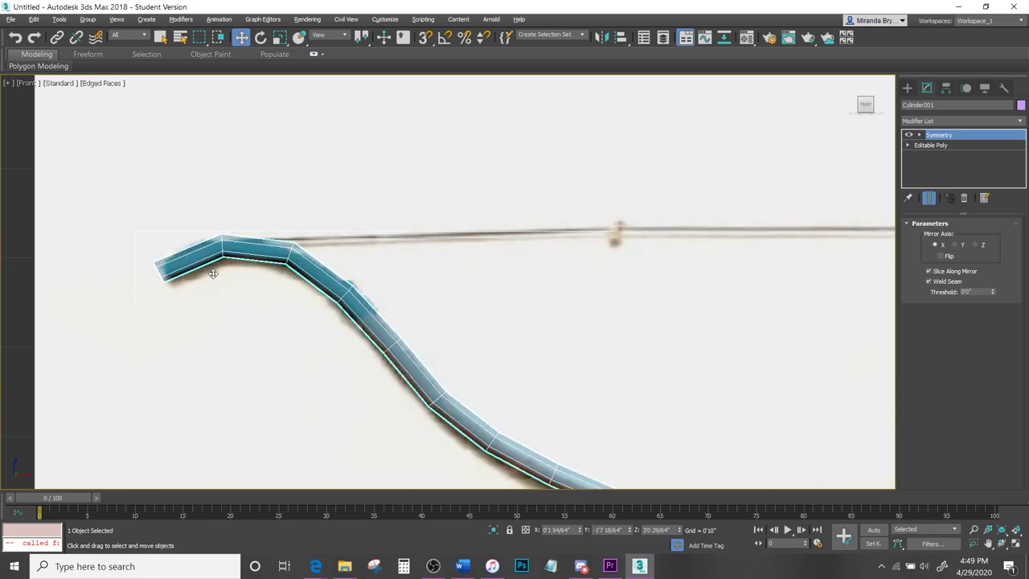
middle_click_drag(785, 390, 310, 185)
scroll(402, 197, "up", 10)
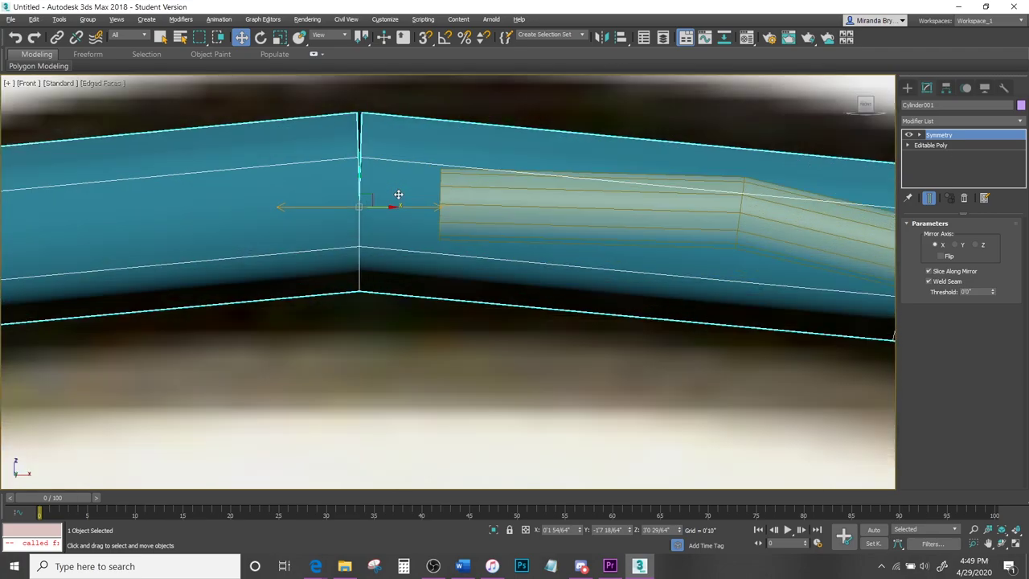
left_click(944, 146)
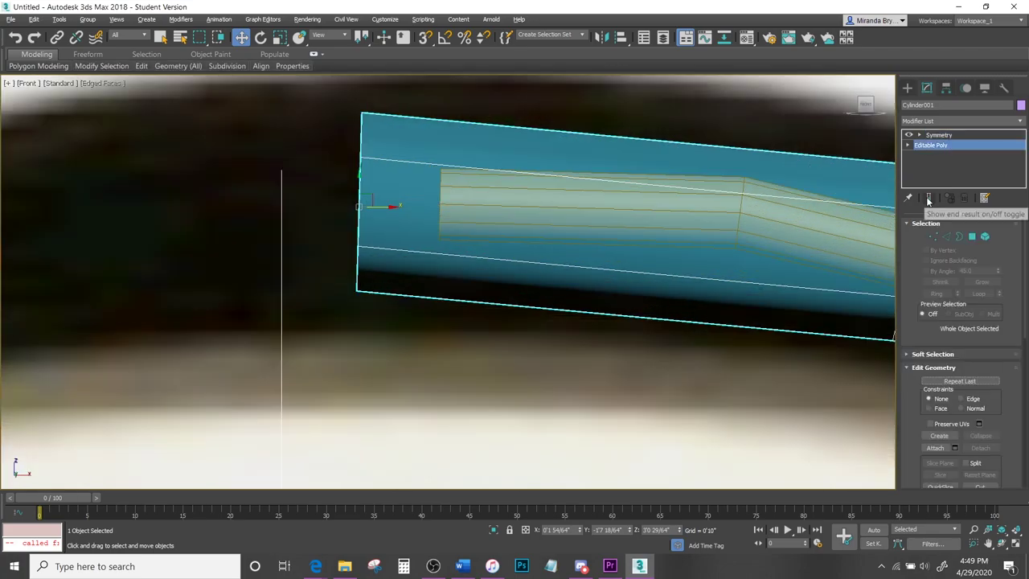
left_click(929, 198)
left_click(933, 237)
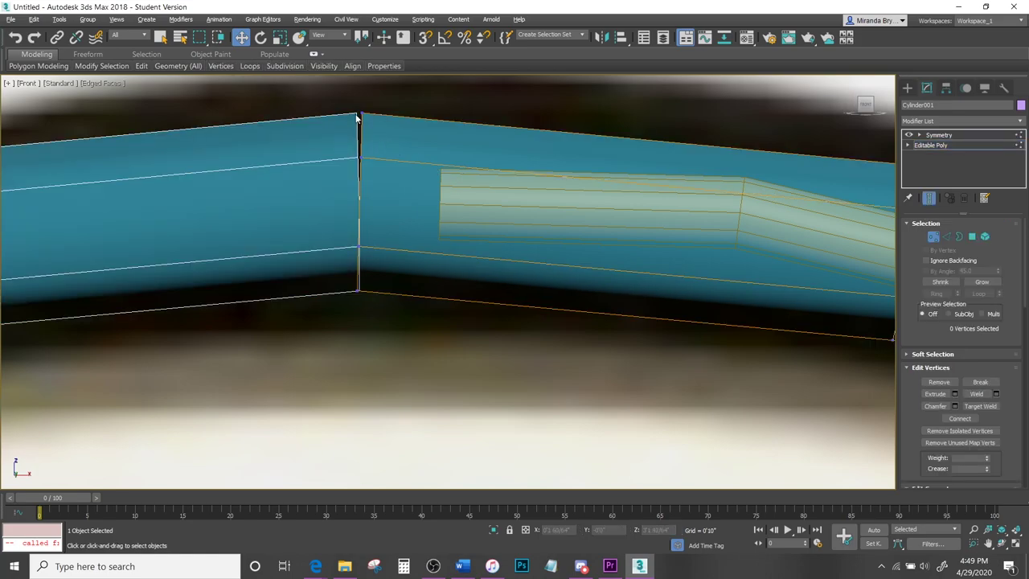
left_click_drag(394, 310, 395, 310)
key("r")
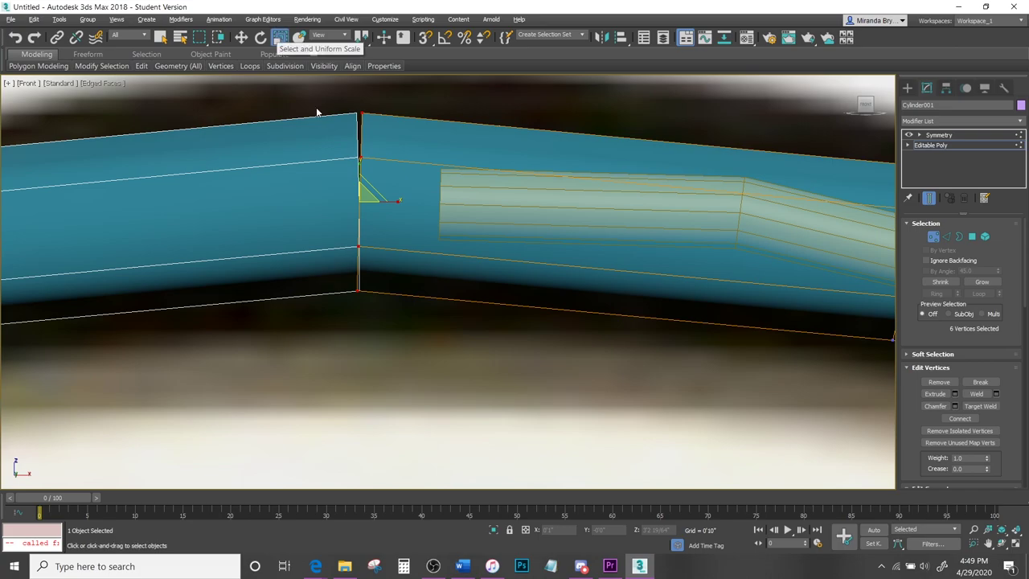
left_click_drag(388, 202, 997, 484)
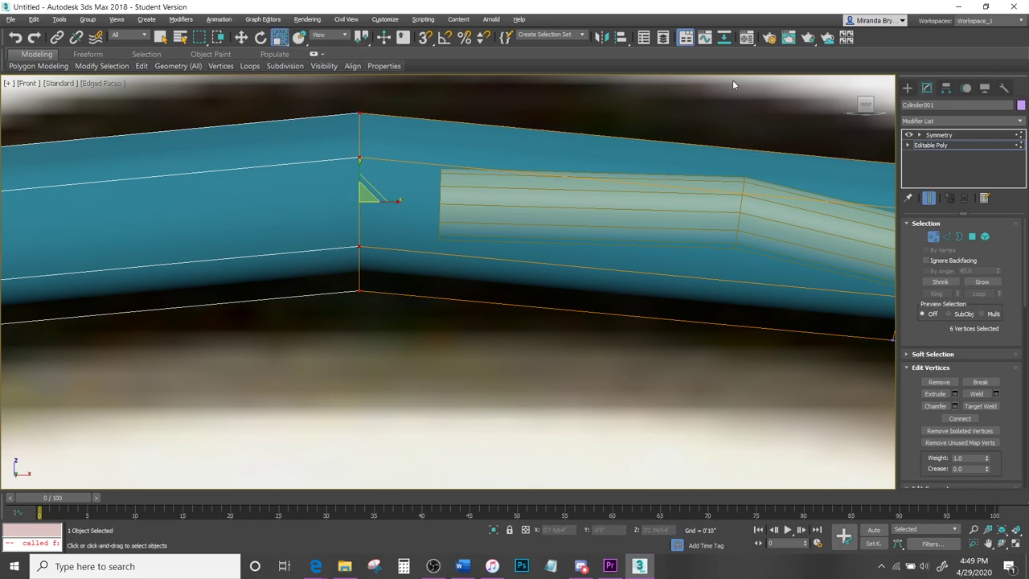
left_click_drag(388, 201, 74, 213)
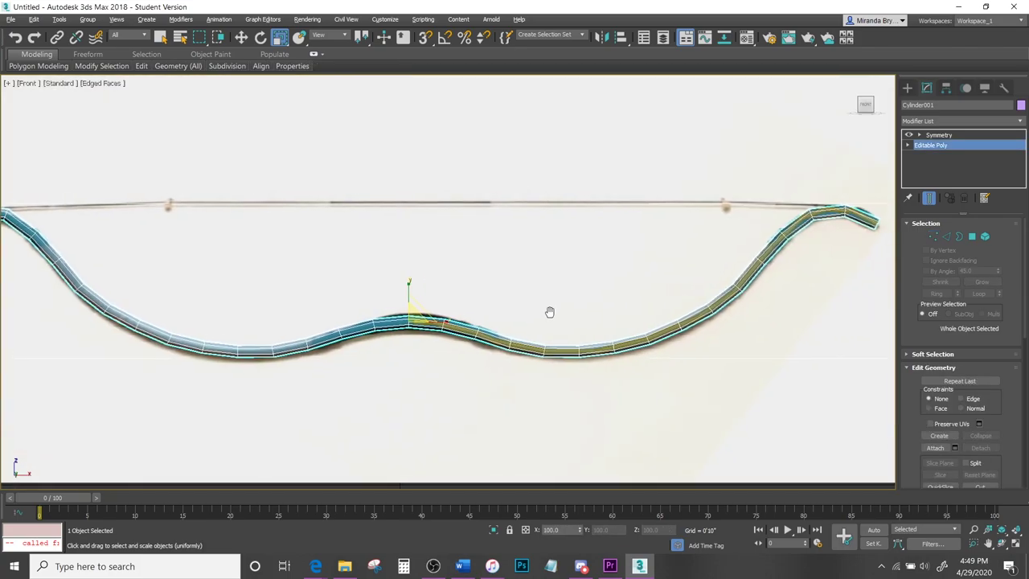
Rotate the edge loop at the bend nearest the limb's tip and shift it outward to follow the reference curve.
left_click(946, 236)
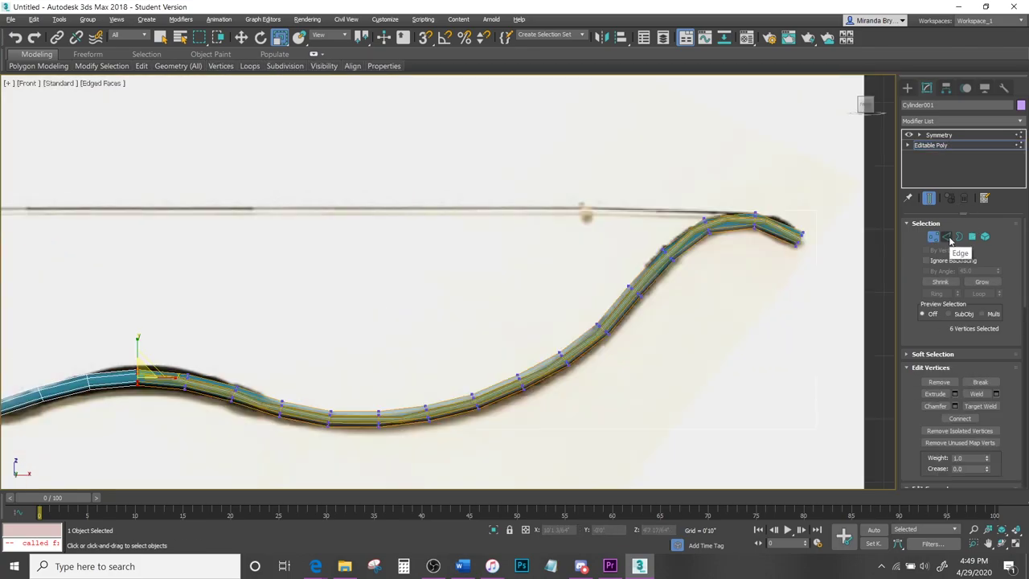
scroll(841, 246, "up", 6)
left_click(506, 152)
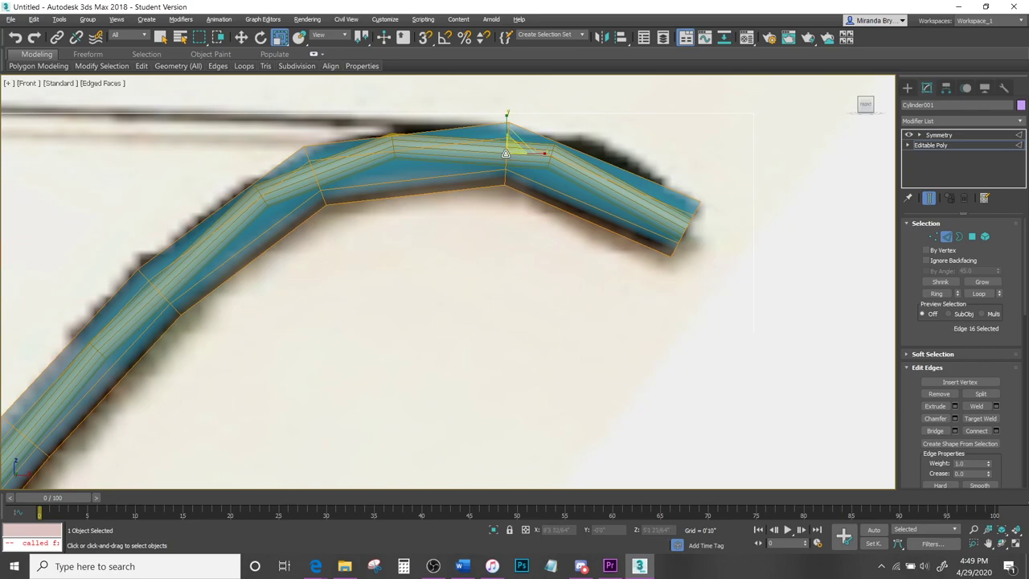
middle_click_drag(524, 168, 553, 226)
key("e")
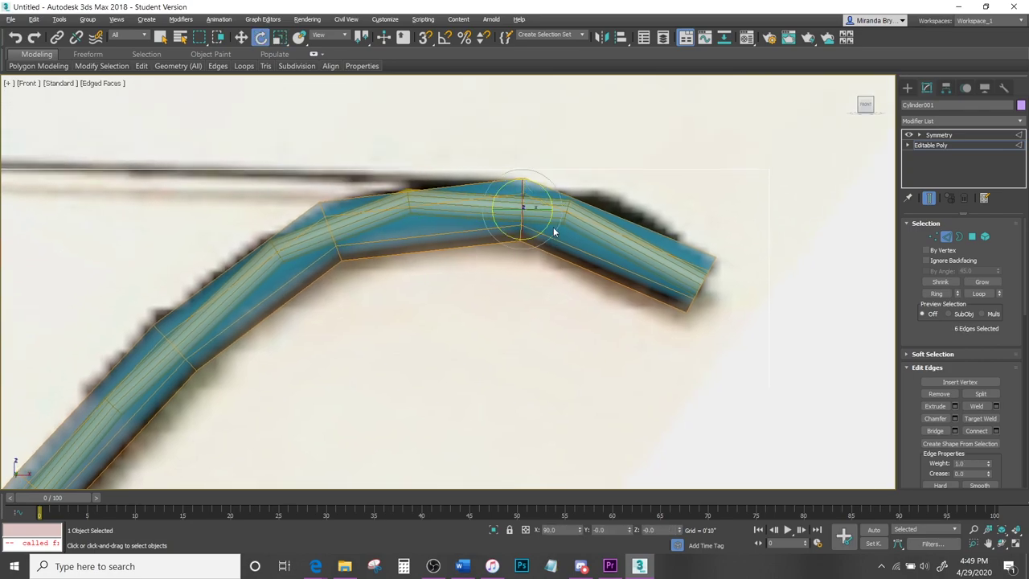
scroll(536, 165, "up", 2)
left_click_drag(523, 175, 604, 204)
key("w")
Rotate and shift the next edge loop inward from the tip bend, to about X 7'8 19/64" and Z 5'0 40/64".
double_click(235, 222)
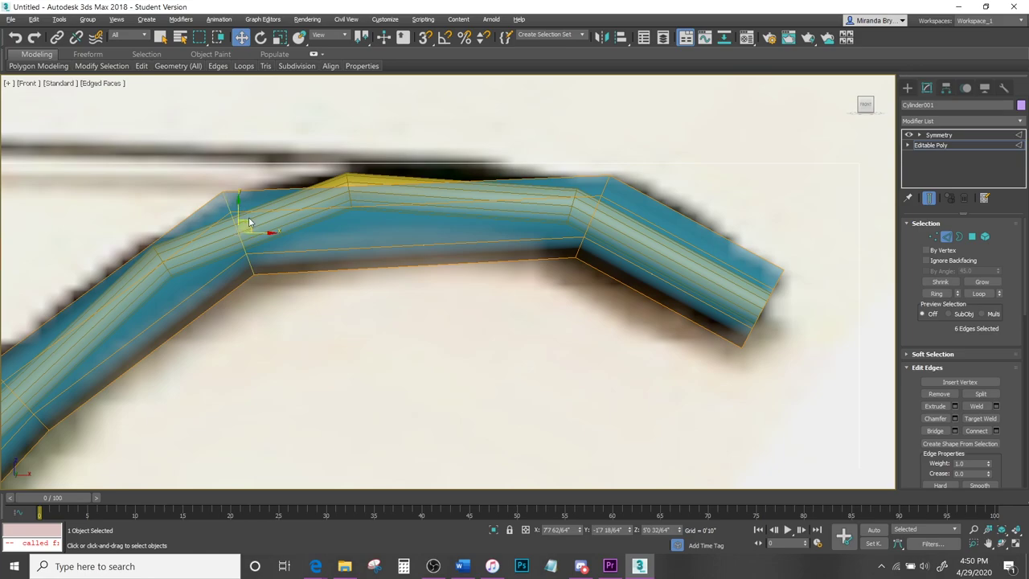
key("e")
mouse_move(254, 207)
left_mouse_down()
mouse_move(257, 221)
mouse_move(263, 216)
left_mouse_up()
key("w")
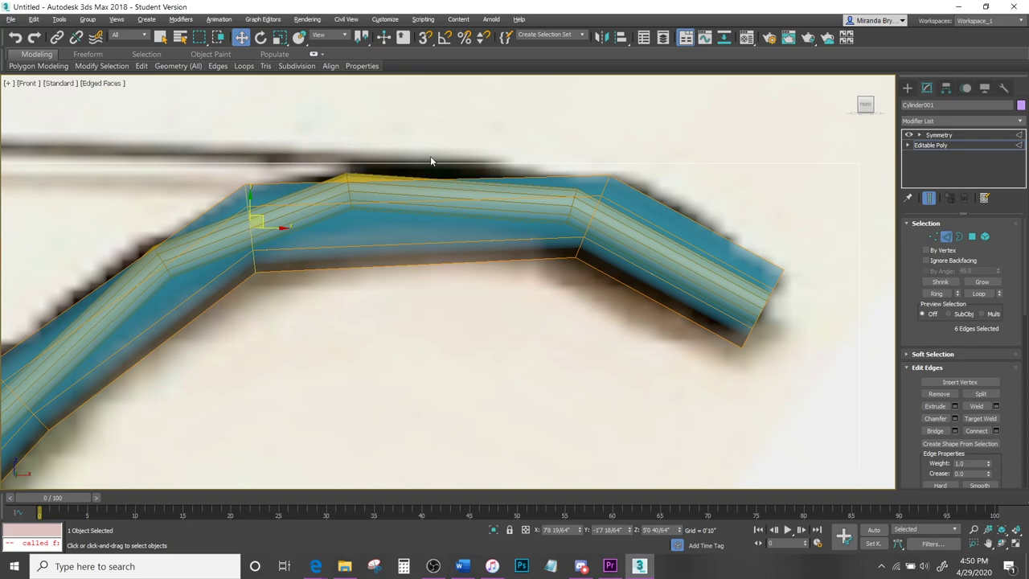
Connect the six lengthwise edges between the two bends nearest the limb's tip with one new edge loop at slide 0.
left_click_drag(430, 157, 434, 303)
left_click(416, 184)
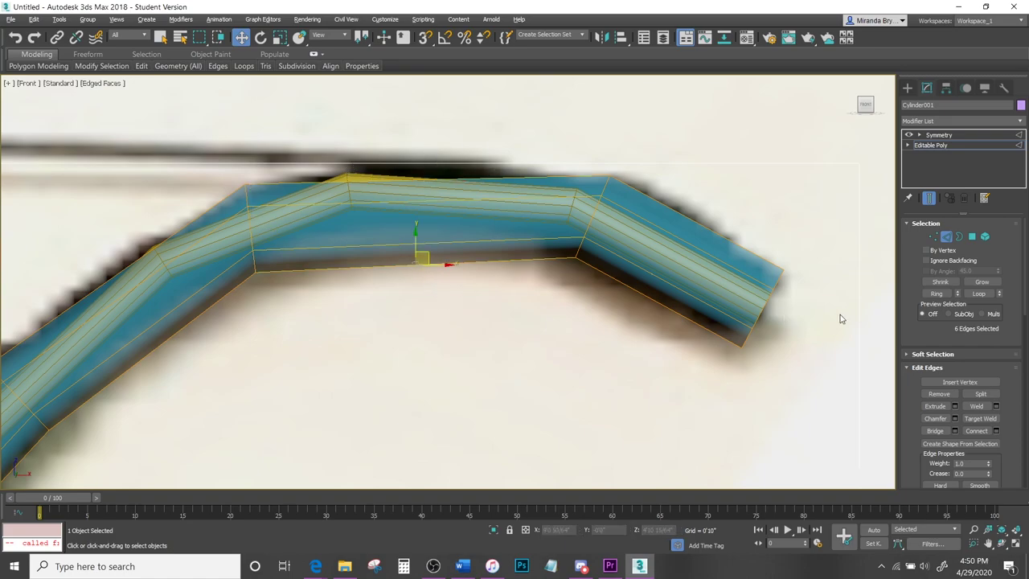
scroll(1010, 374, "down", 1)
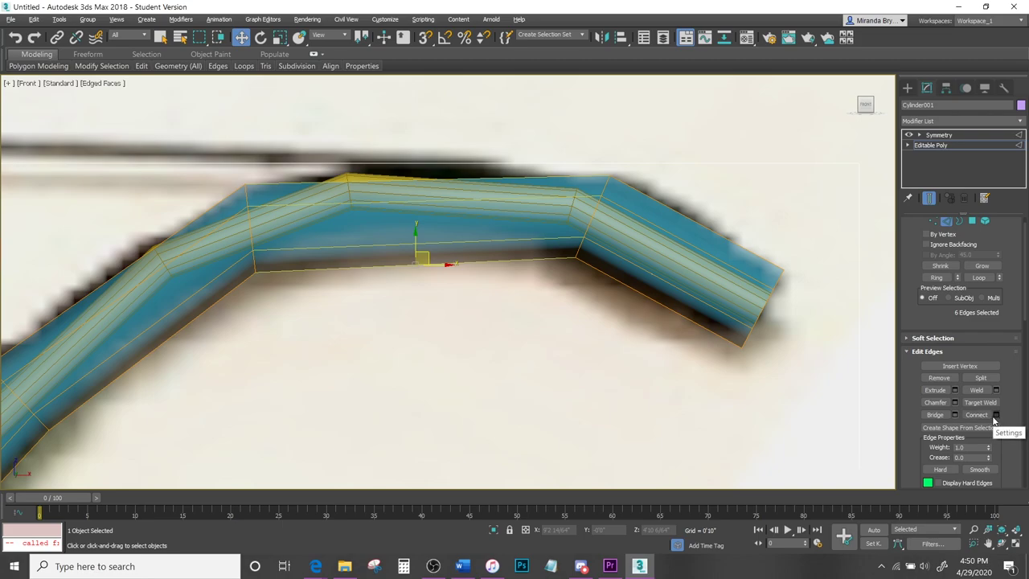
left_click(995, 416)
mouse_move(457, 289)
left_mouse_down()
mouse_move(453, 266)
mouse_move(455, 291)
left_mouse_up()
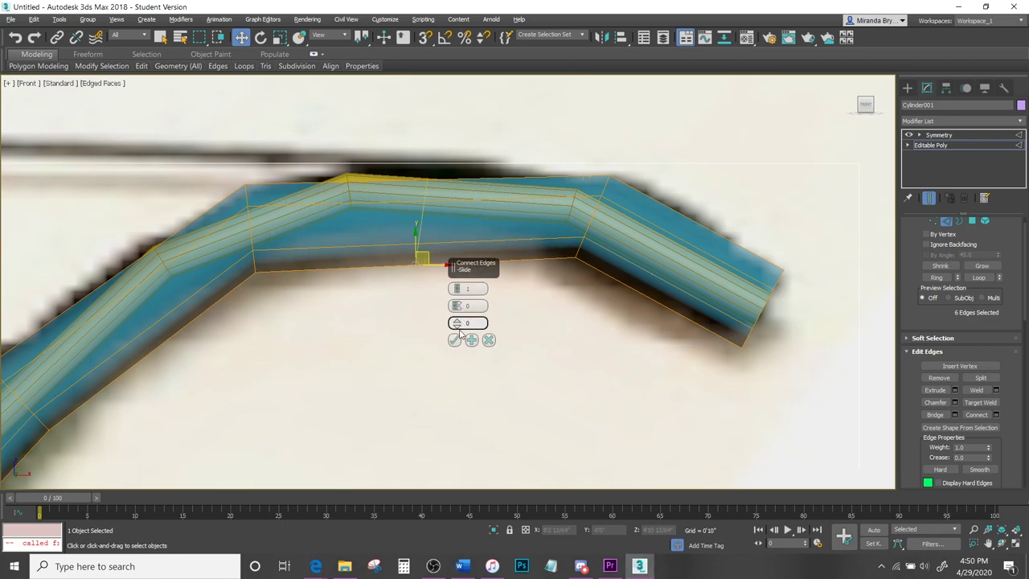
left_click(454, 339)
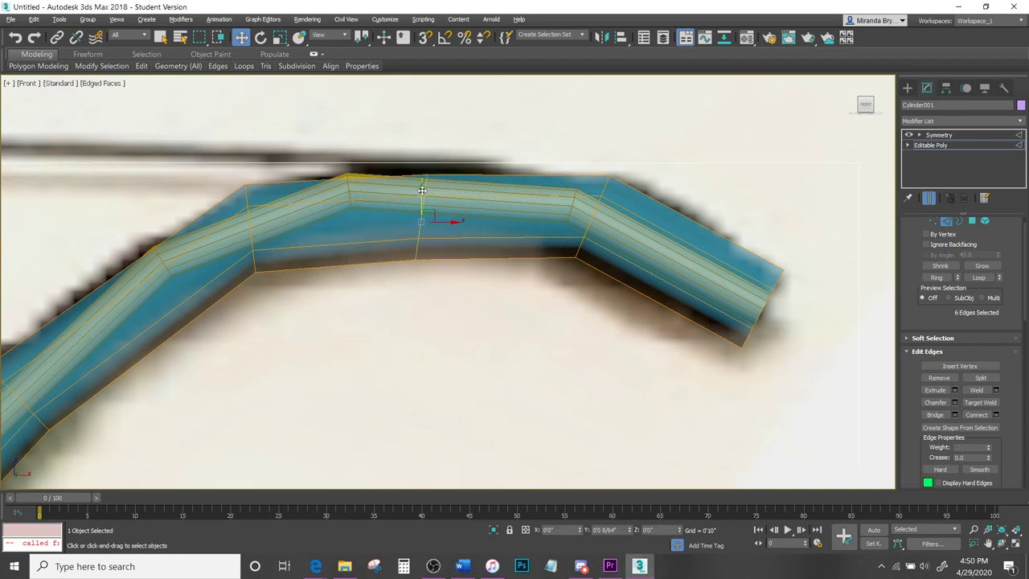
Raise the new edge loop to the crest of the reference curve and rotate it nearly vertical.
left_click_drag(421, 191, 422, 176)
key("e")
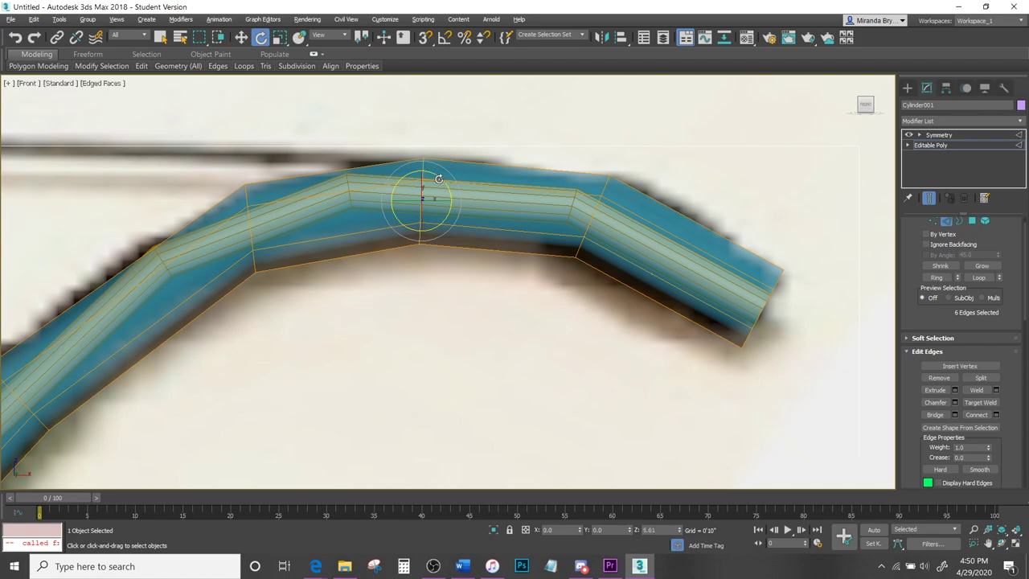
key("w")
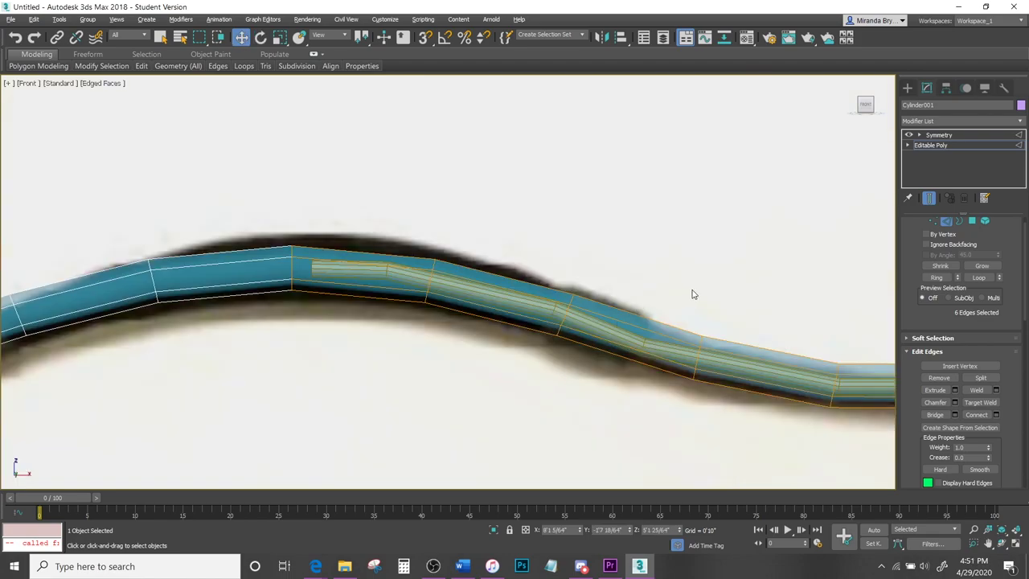
Shift the edge loop at the dip beyond the grip slightly outward and down to follow the reference.
scroll(693, 295, "up", 3)
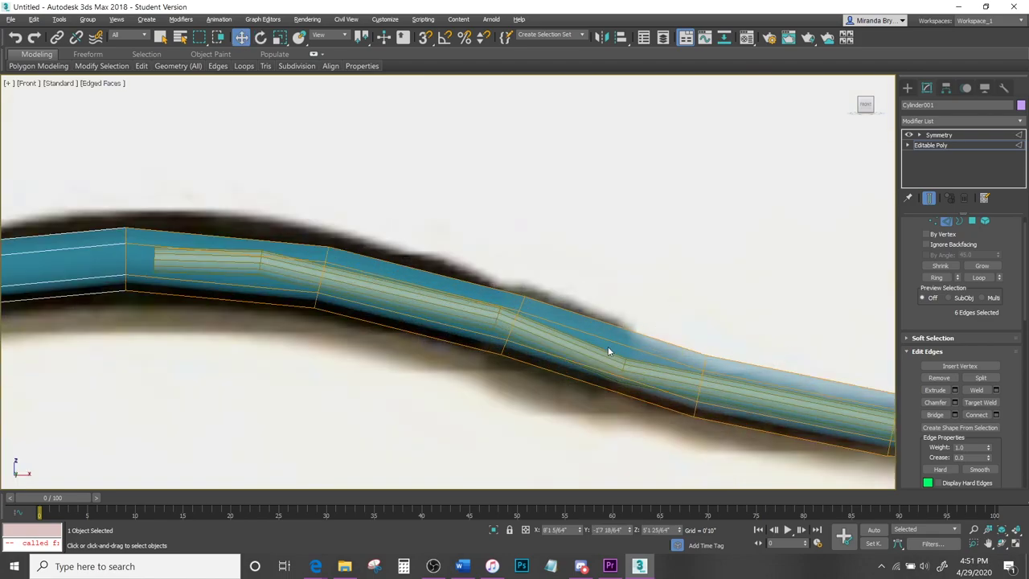
double_click(704, 380)
middle_click_drag(704, 379, 606, 330)
left_click_drag(617, 327, 638, 341)
Connect the six lengthwise edges just inward of the dip with one loop and shift that loop to fit the reference.
left_click_drag(540, 255, 520, 395)
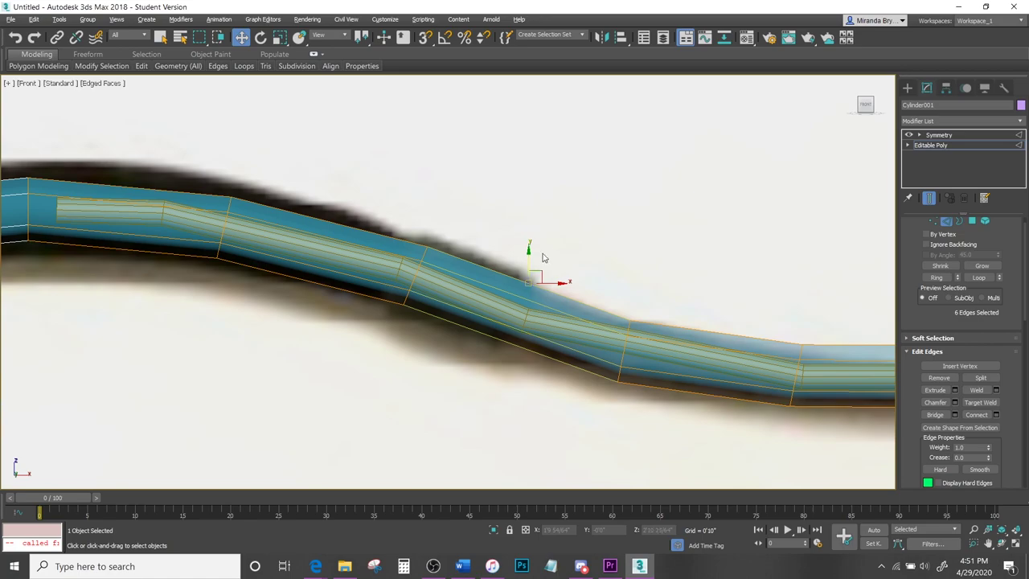
left_click(988, 418)
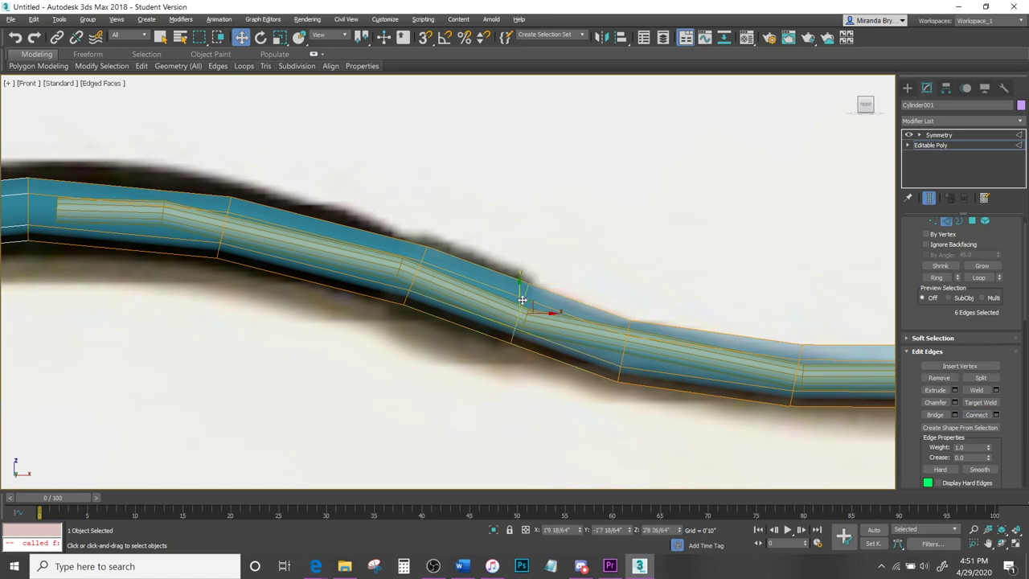
left_click_drag(520, 298, 528, 298)
Rotate the edge loop nearest the bow's centre closer to vertical and shift the next loop outward from it slightly inward.
double_click(420, 256)
left_click_drag(423, 266, 425, 258)
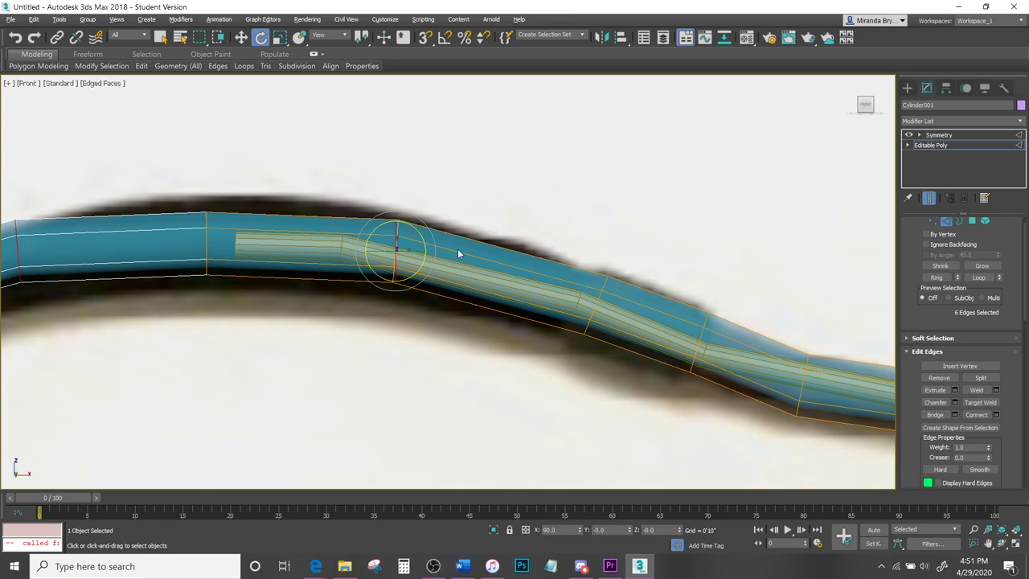
left_click(591, 287)
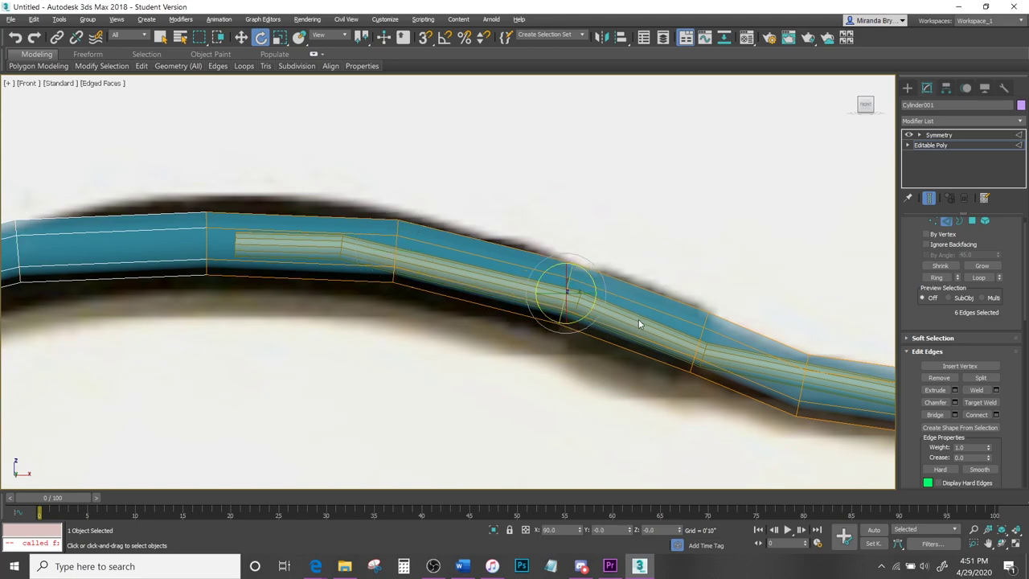
scroll(640, 324, "down", 5)
scroll(641, 323, "up", 4)
scroll(977, 251, "up", 1)
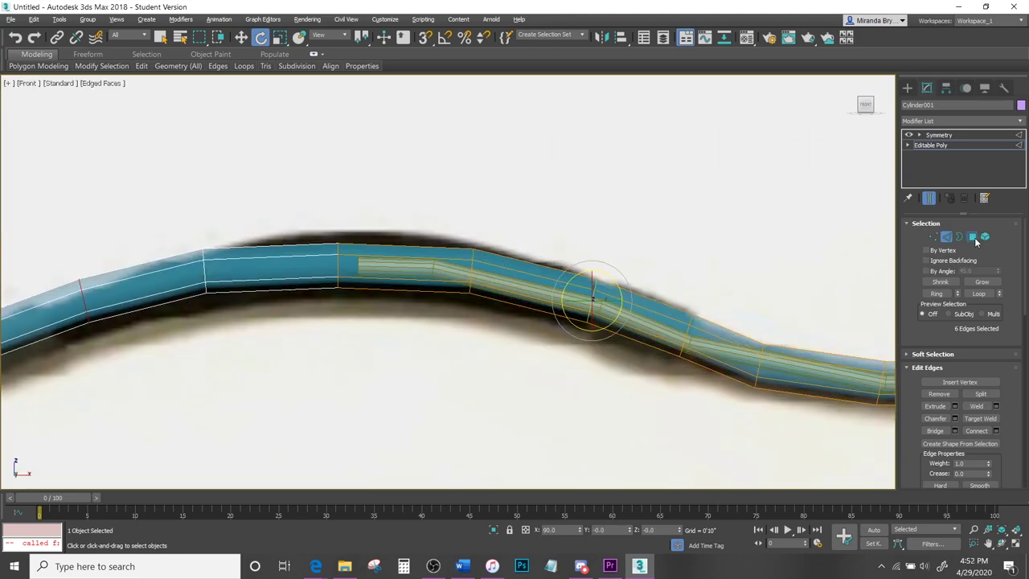
left_click(972, 237)
left_click_drag(310, 207, 356, 315)
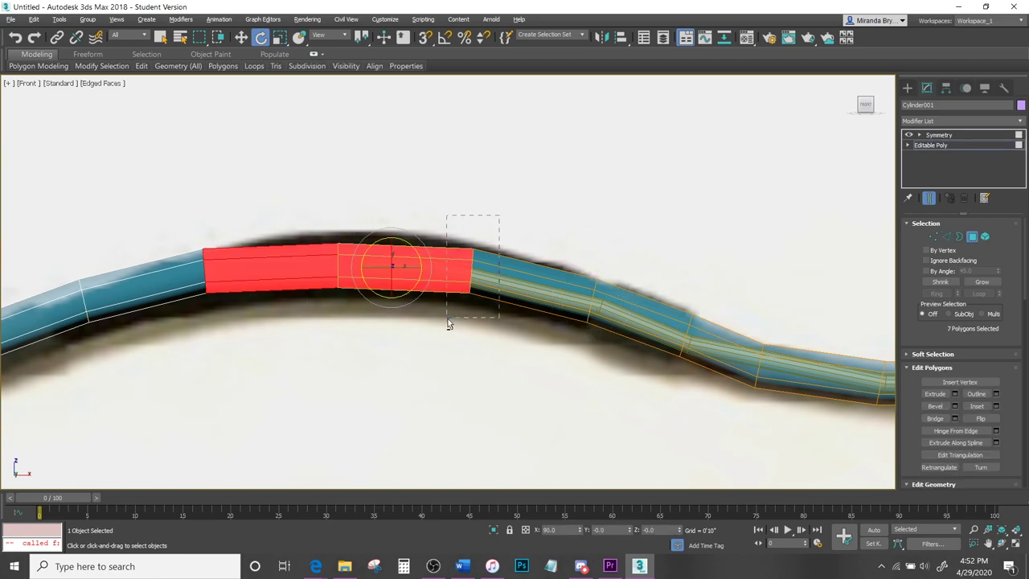
left_click_drag(449, 322, 446, 318)
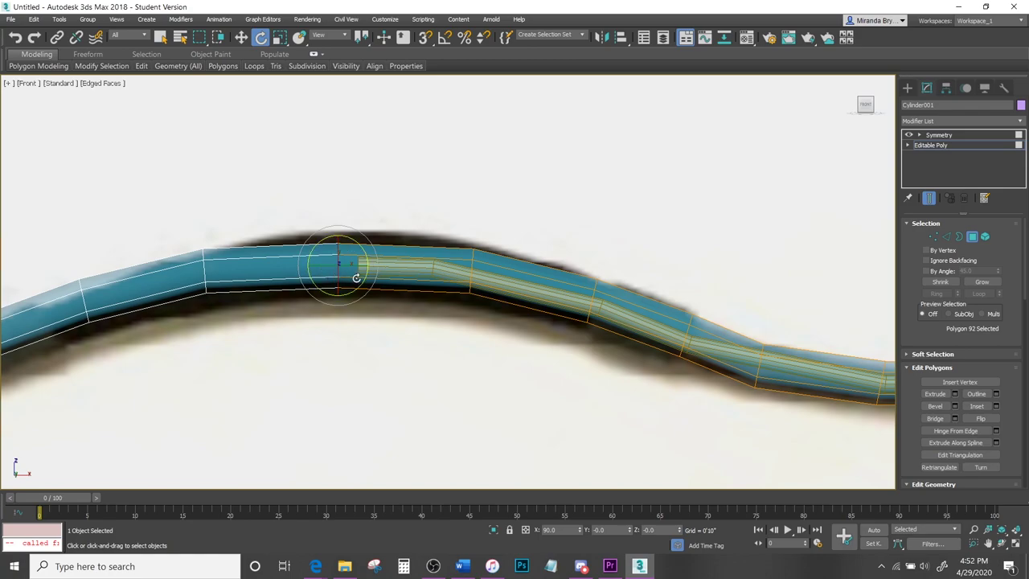
left_click_drag(357, 278, 344, 276)
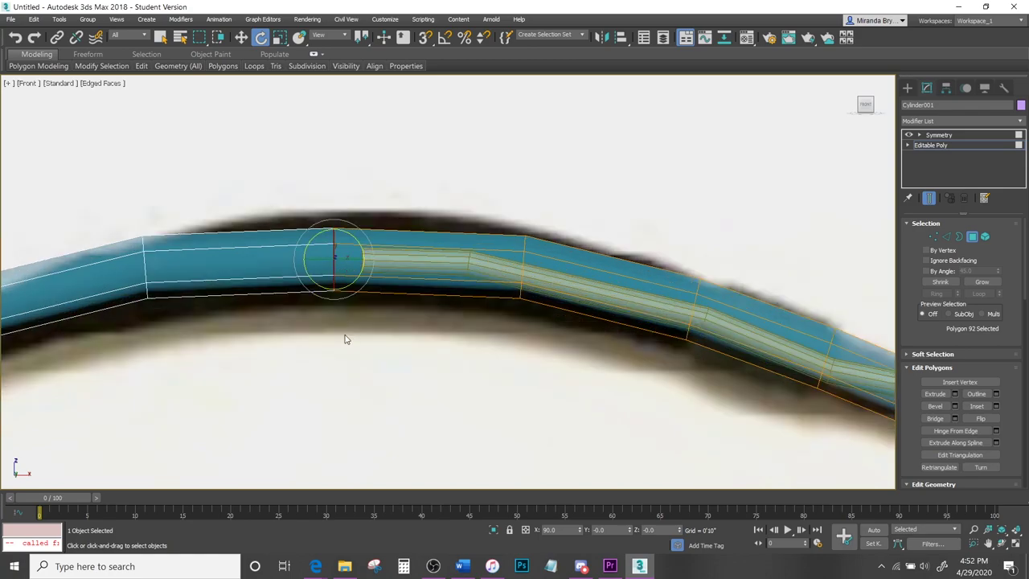
left_click(346, 339)
scroll(331, 261, "up", 4)
scroll(314, 253, "down", 5)
Select the edge ring of the segment at the grip's outer end and connect it with one loop at slide 92.
left_click(946, 236)
scroll(629, 328, "up", 1)
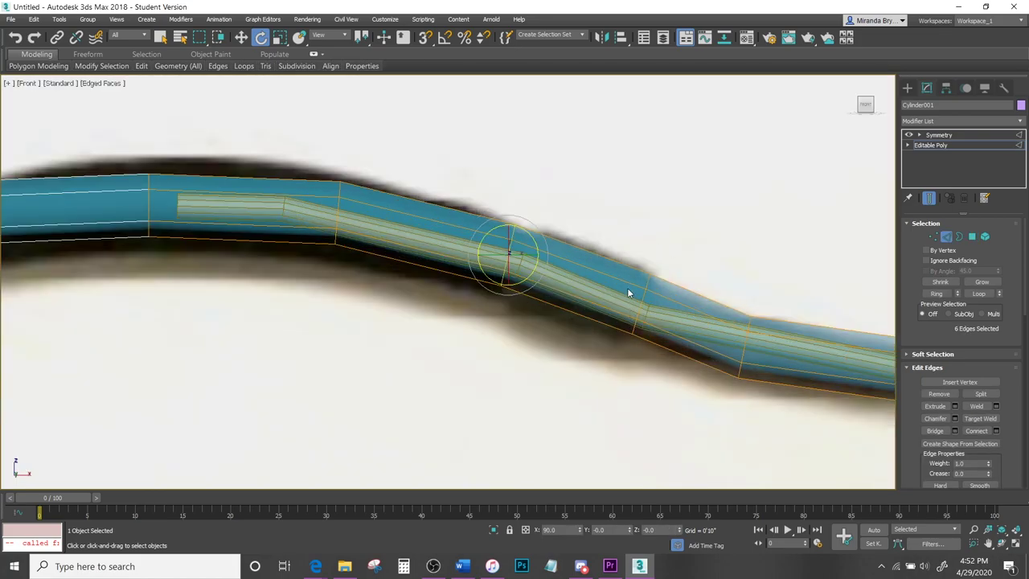
left_click(583, 228)
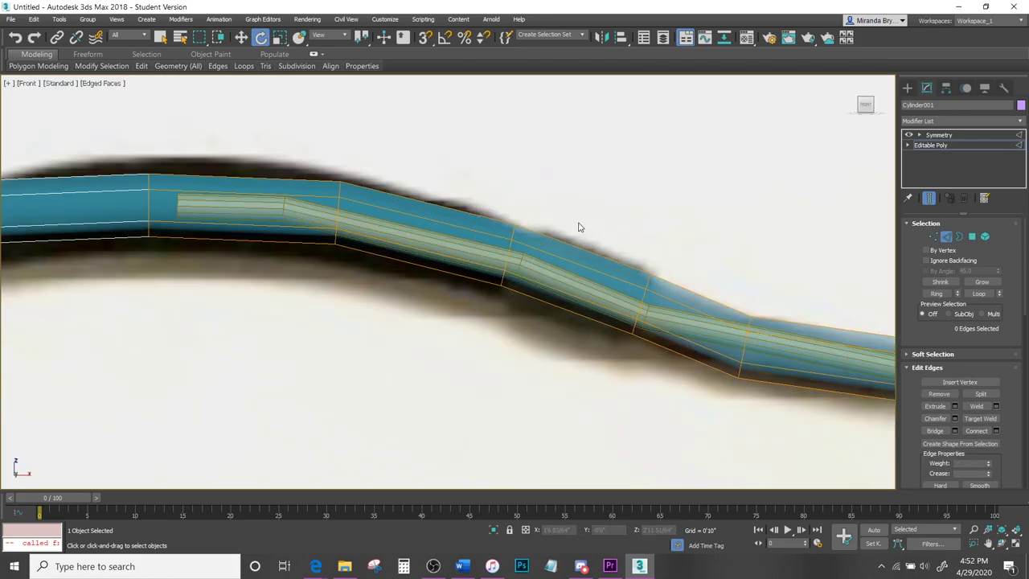
left_click_drag(573, 334, 573, 335)
left_click(583, 301)
key("w")
left_click(608, 275)
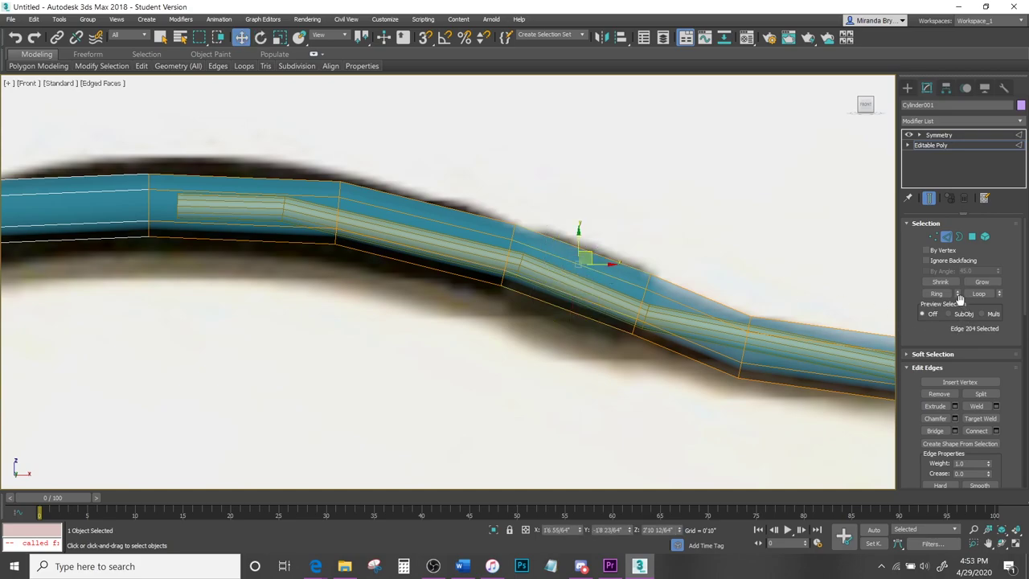
left_click(937, 294)
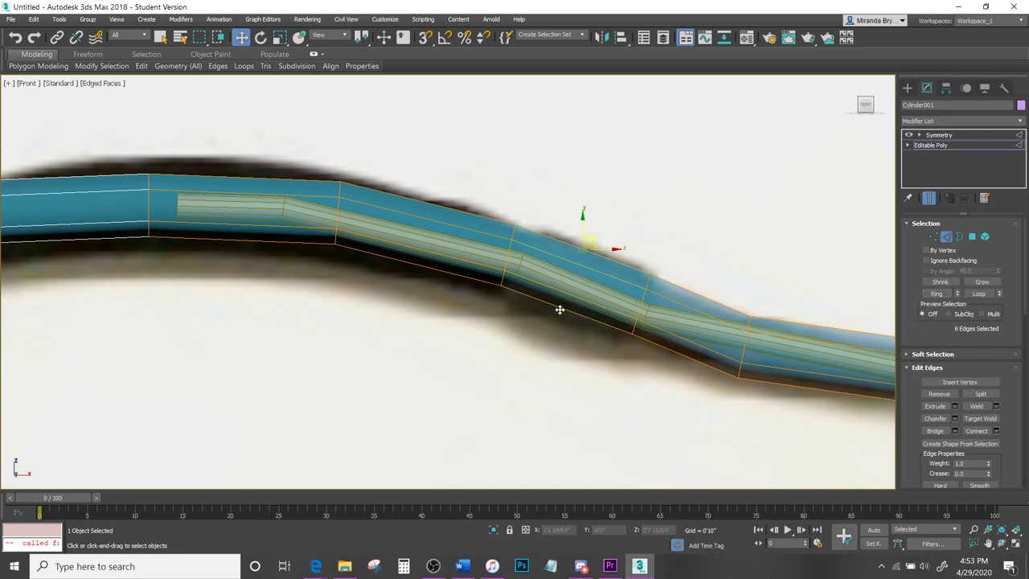
left_click(995, 430)
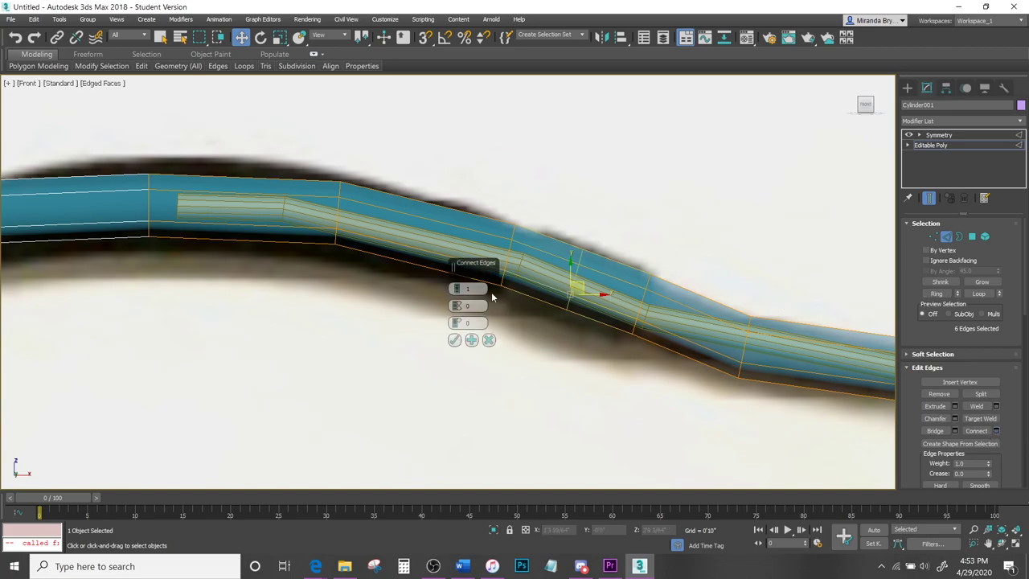
left_click_drag(457, 323, 443, 118)
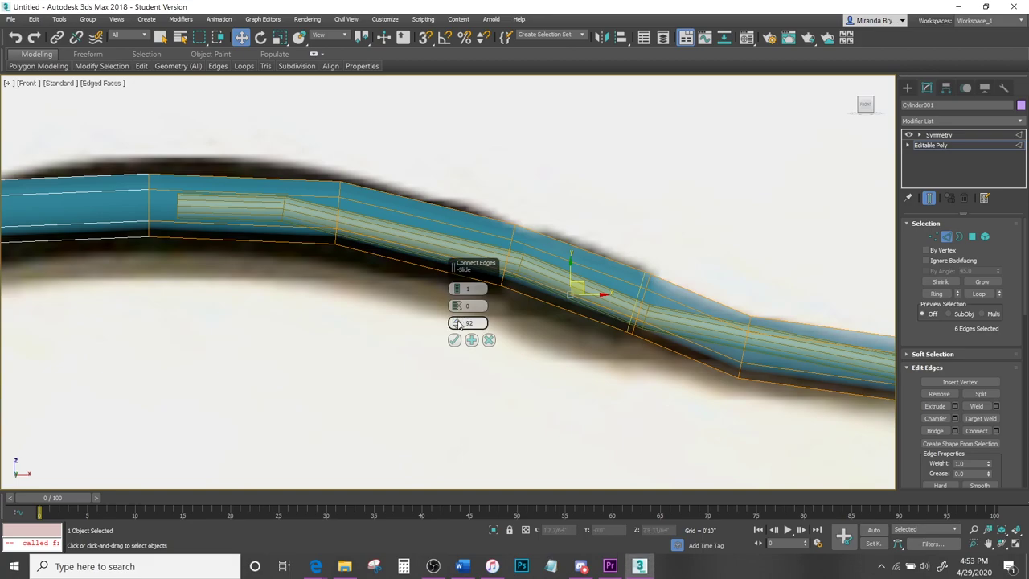
left_click(454, 339)
Select the 18 polygons from the bow's centre to the new loop and start extruding them with the Local Normal option.
key("4")
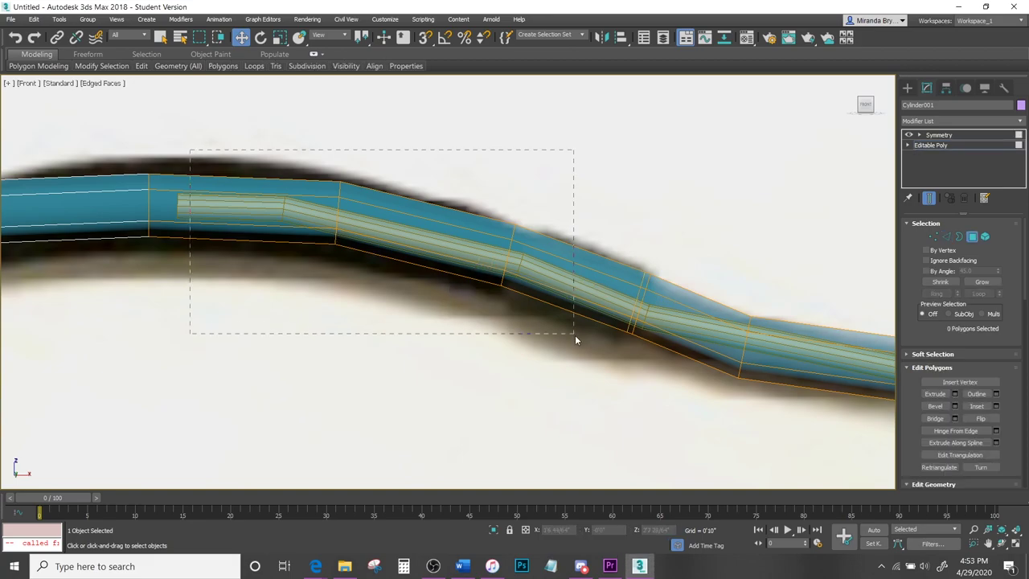
left_click_drag(574, 334, 576, 335)
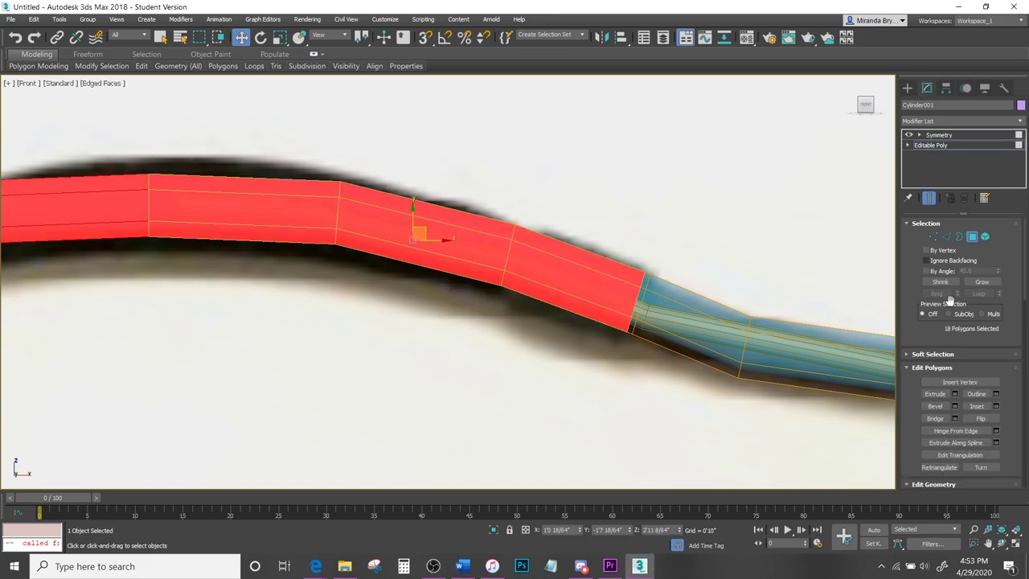
left_click(955, 395)
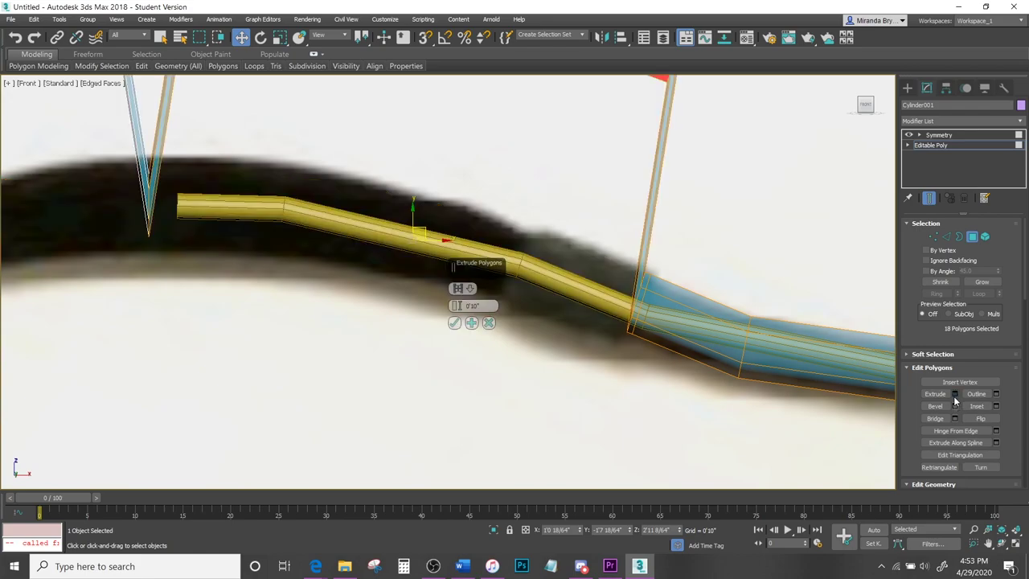
scroll(322, 237, "down", 3)
middle_click_drag(303, 172, 358, 222)
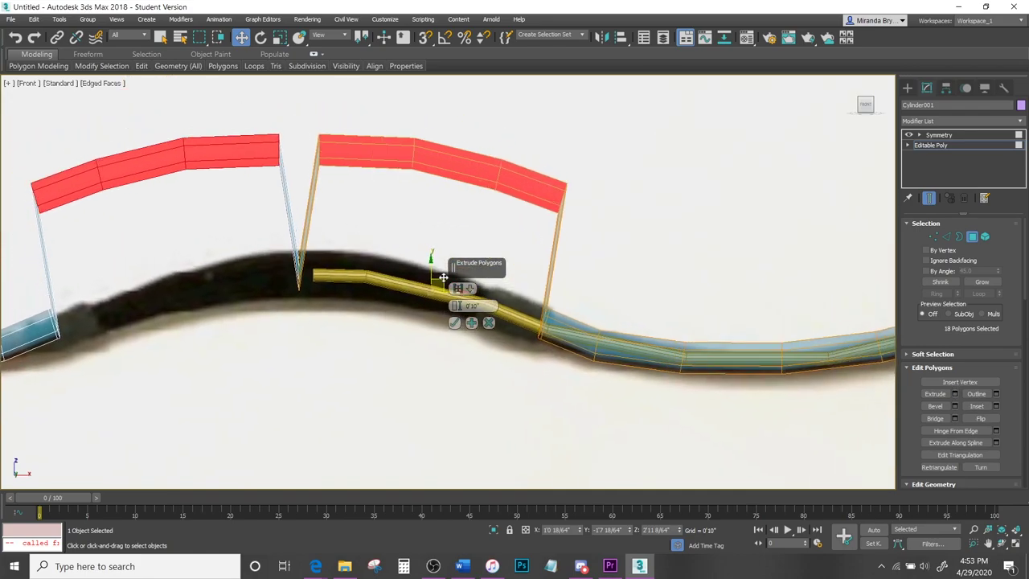
left_click(458, 289)
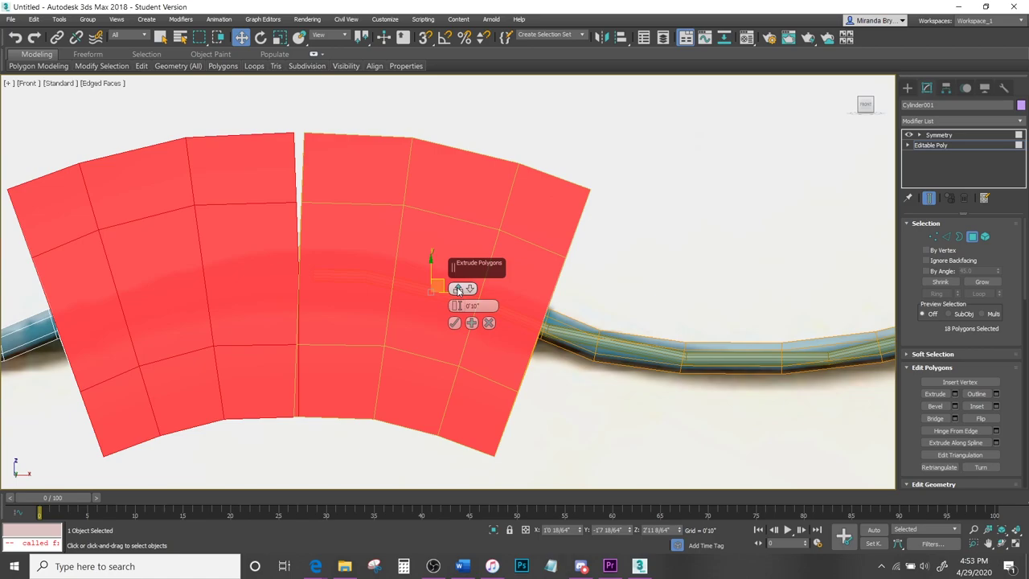
left_click(458, 289)
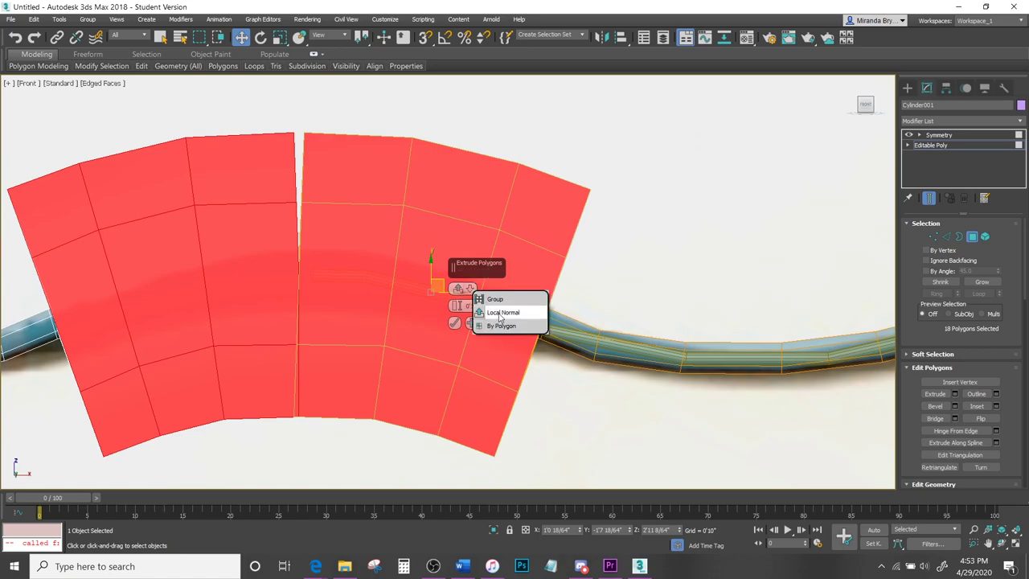
left_click(499, 316)
Reduce the extrusion height until the grip stands slightly proud of the limb, and apply the extrusion.
left_click_drag(456, 306, 454, 418)
scroll(467, 336, "up", 4)
mouse_move(460, 309)
left_mouse_down()
mouse_move(451, 331)
mouse_move(456, 300)
left_mouse_up()
scroll(422, 285, "down", 4)
left_click(454, 322)
Shift the outer rim loop of the raised grip inward and scale it to about 90% to slope the step towards the limb.
scroll(528, 301, "up", 5)
key("2")
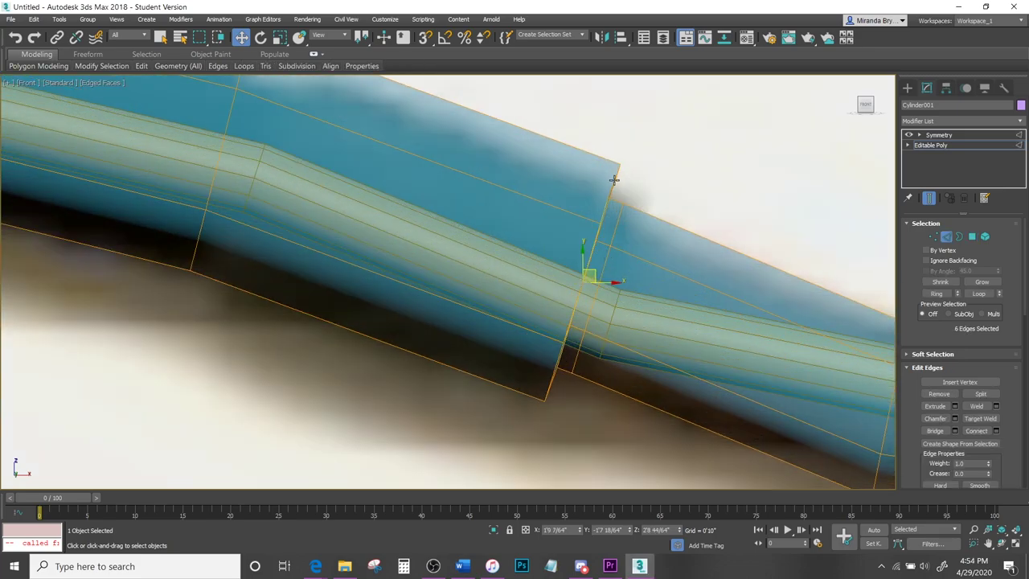
scroll(609, 253, "down", 2)
key("p")
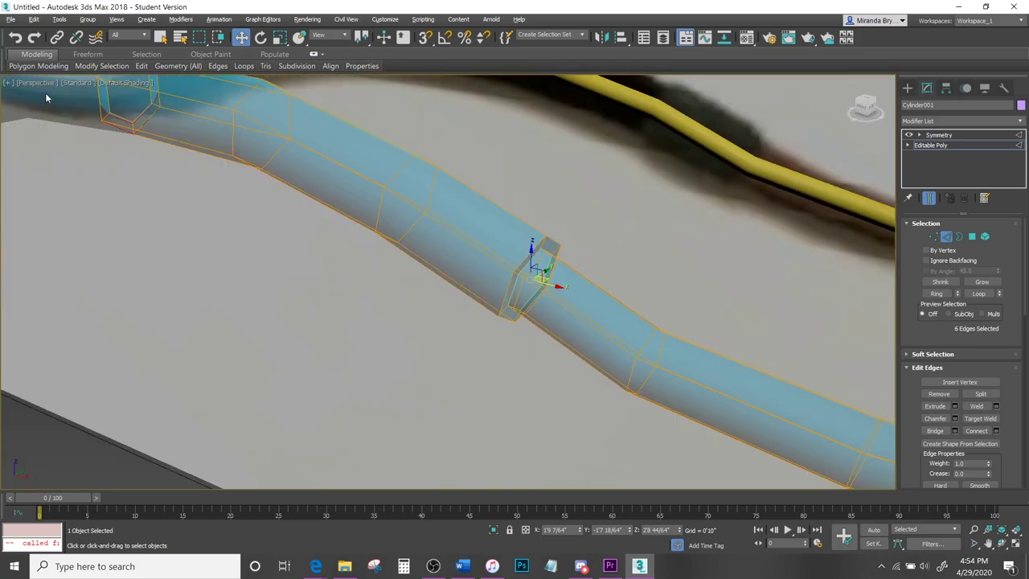
scroll(539, 281, "up", 6)
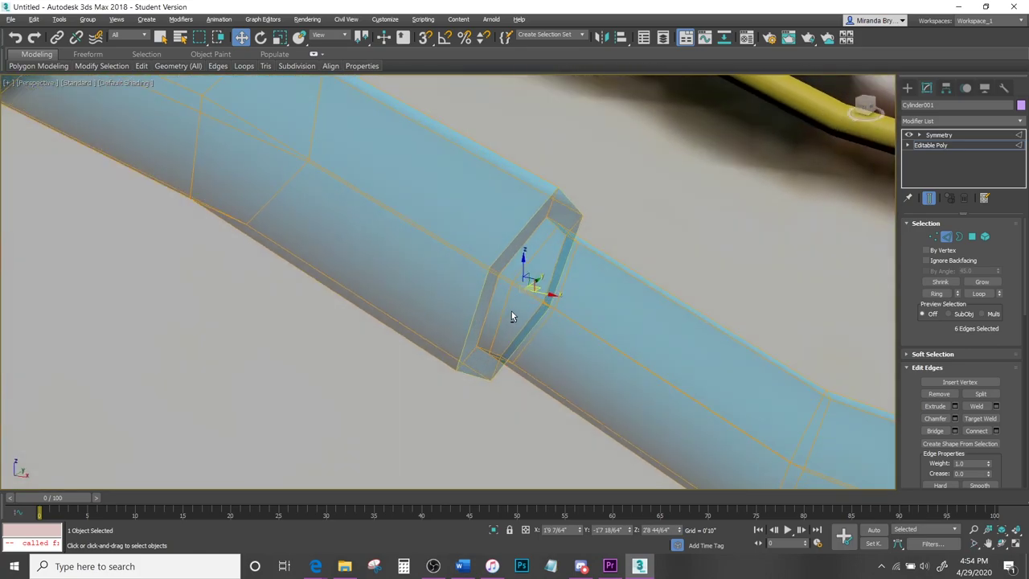
middle_click_drag(511, 311, 478, 294, "alt")
key("f")
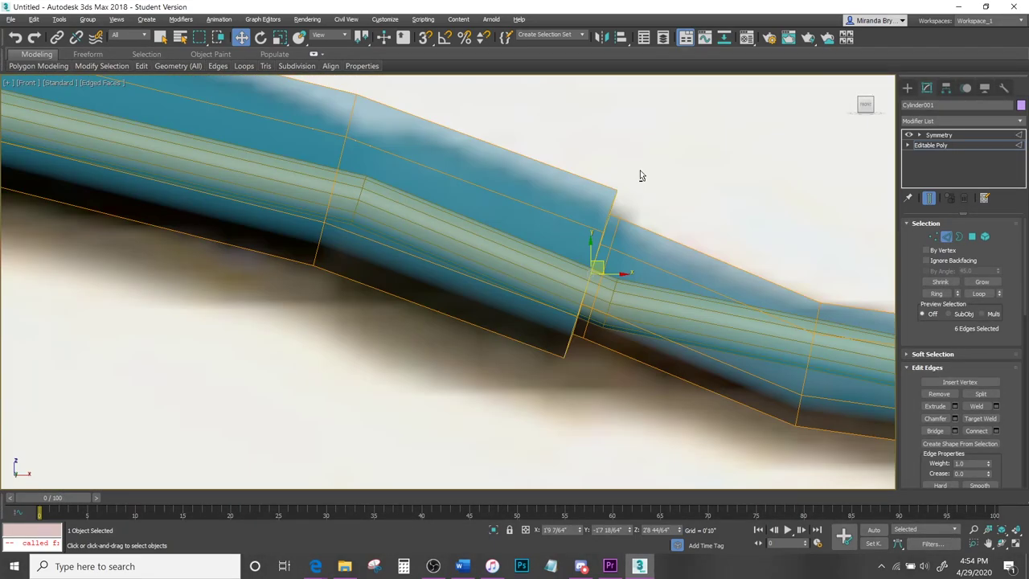
left_click_drag(617, 276, 577, 272)
key("r")
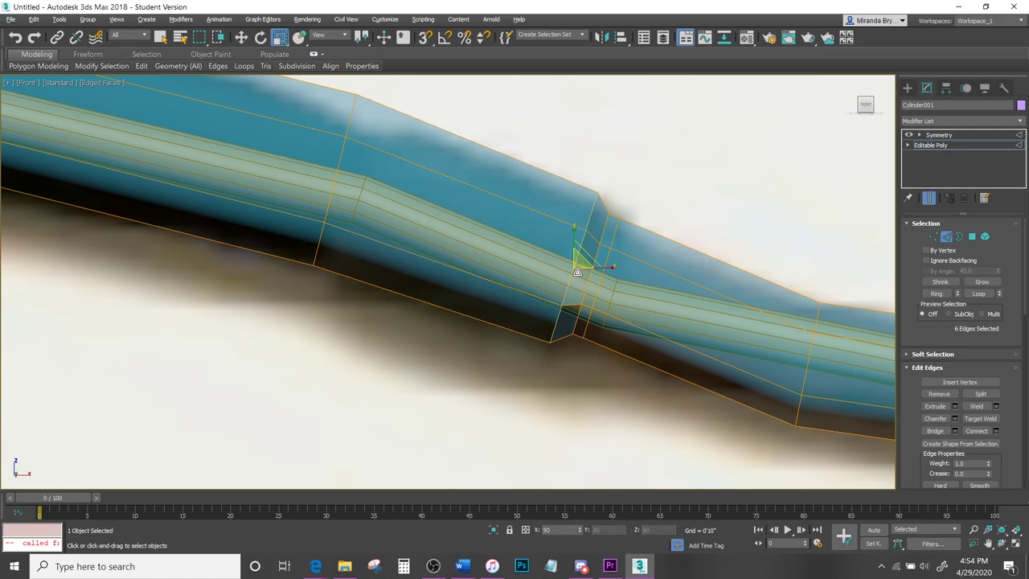
key("p")
mouse_move(462, 352)
middle_mouse_down("alt")
mouse_move(579, 332)
mouse_move(606, 340)
mouse_move(535, 402)
mouse_move(459, 332)
middle_mouse_up("alt")
key("f")
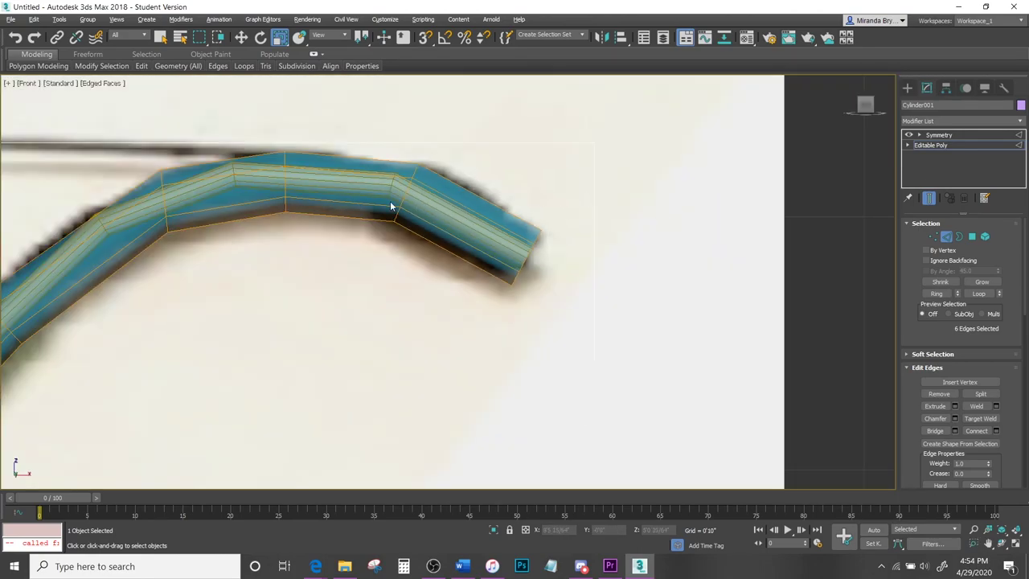
Connect the edge ring of the limb's last tip segment with two loops at slide 0, pinched apart close to the segment's ends.
middle_click_drag(390, 206, 518, 255)
scroll(593, 259, "up", 3)
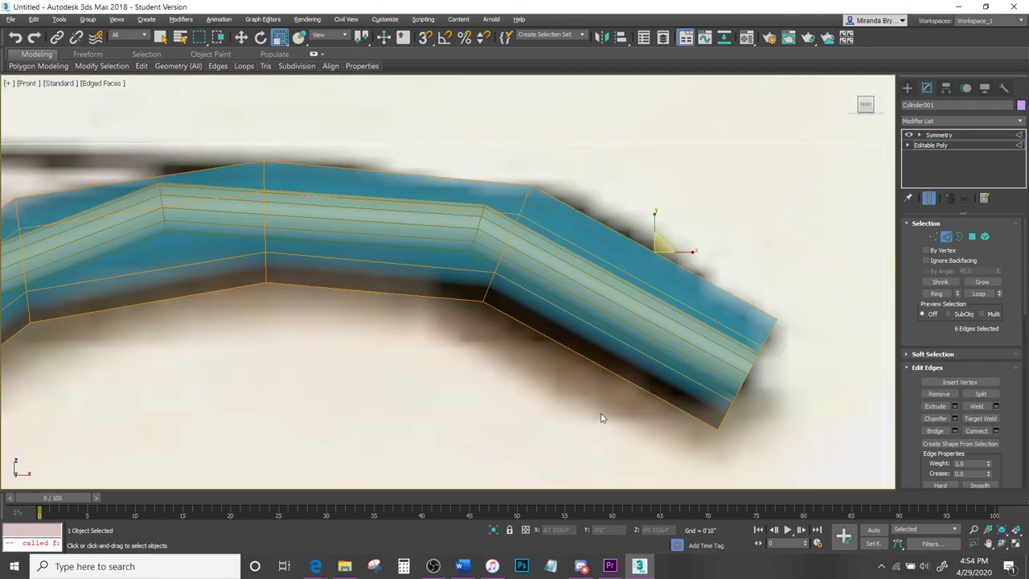
left_click(995, 430)
left_click(456, 286)
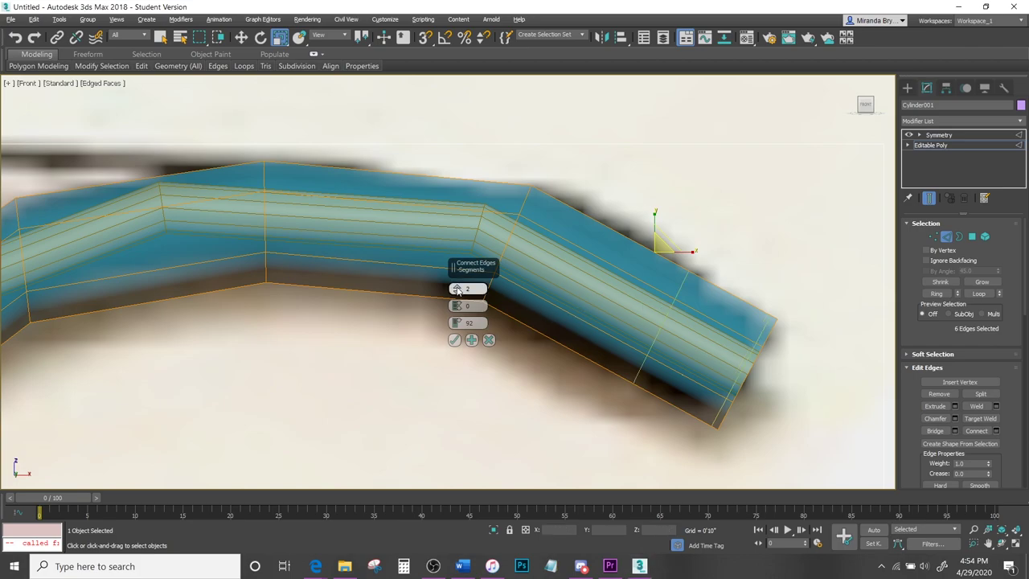
double_click(473, 324)
type("20")
key("Return")
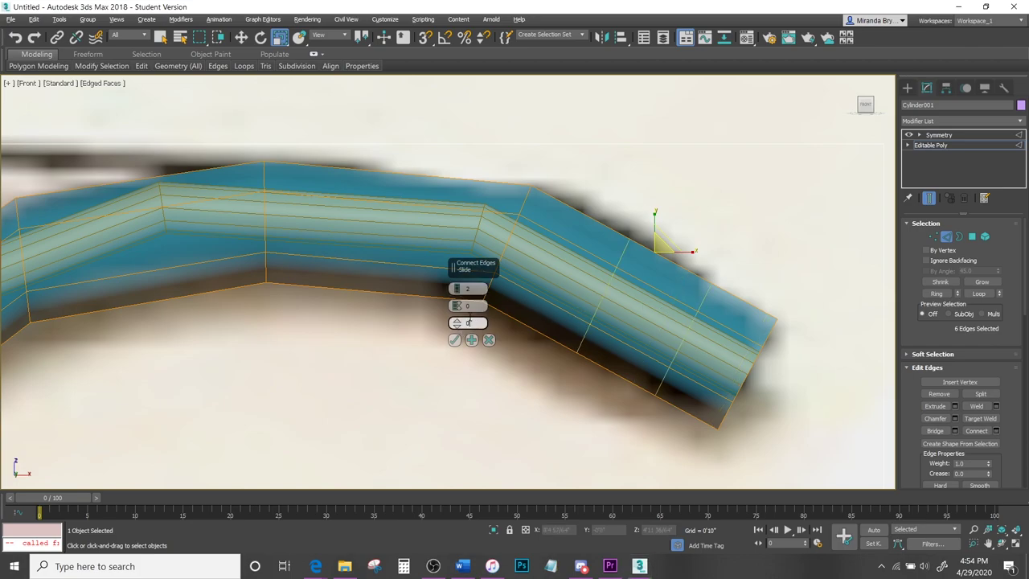
left_click_drag(460, 309, 459, 102)
left_click(454, 339)
Bevel the 6 polygons between the two tip loops by Local Normal, with height 0'0 10/64" and outline -0'0 9/64".
key("4")
left_click_drag(648, 237, 611, 400)
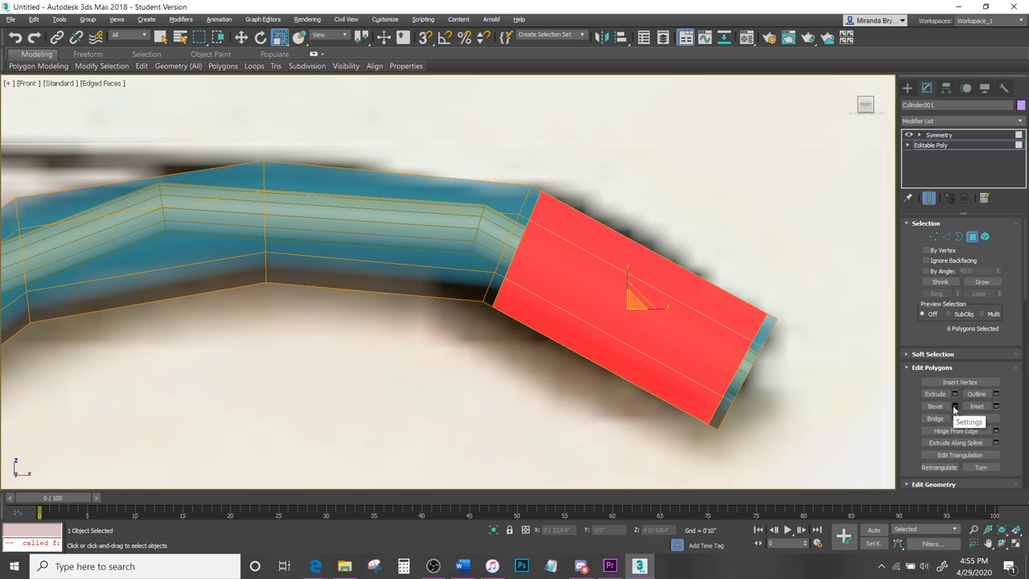
left_click(955, 407)
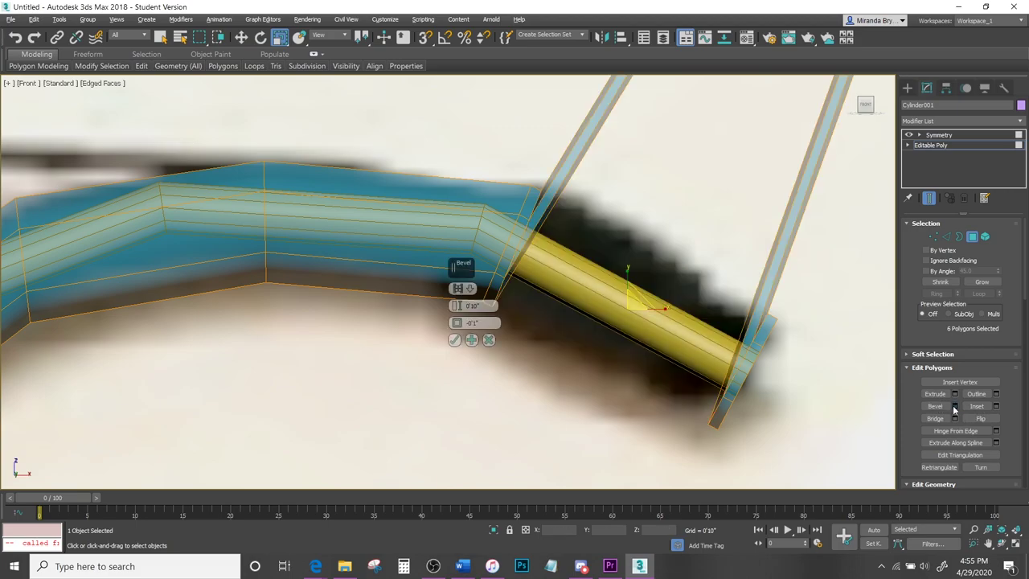
left_click(458, 288)
left_click(478, 321)
left_click_drag(456, 307, 464, 384)
left_click_drag(458, 324, 458, 280)
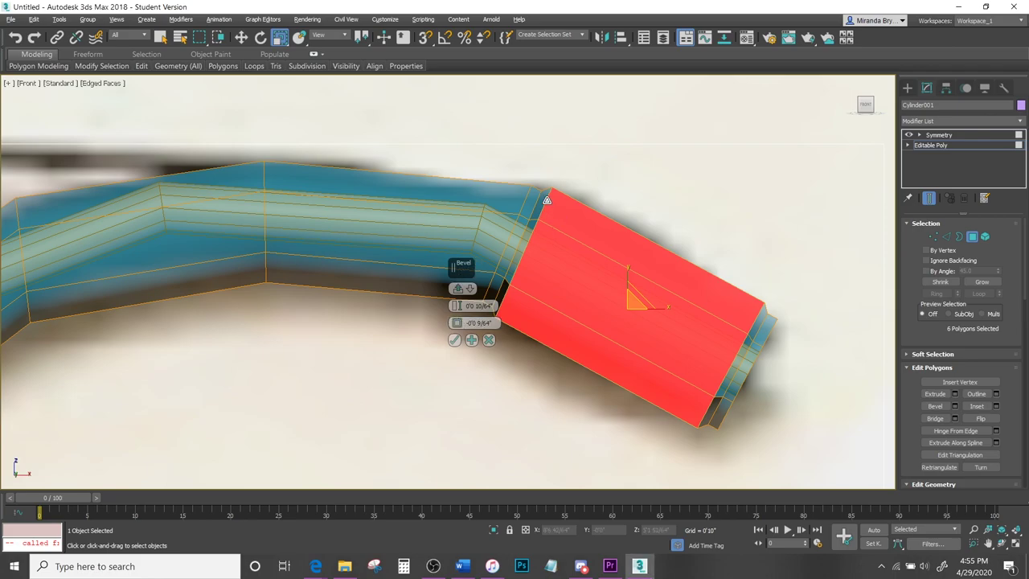
left_click(455, 340)
Rotate the inner rim loop of the raised tip band slightly to line it up with the limb, and select the outer rim loop.
left_click(945, 237)
left_click(945, 237)
left_click(945, 237)
double_click(544, 203)
key("e")
left_click_drag(542, 229, 535, 253)
key("r")
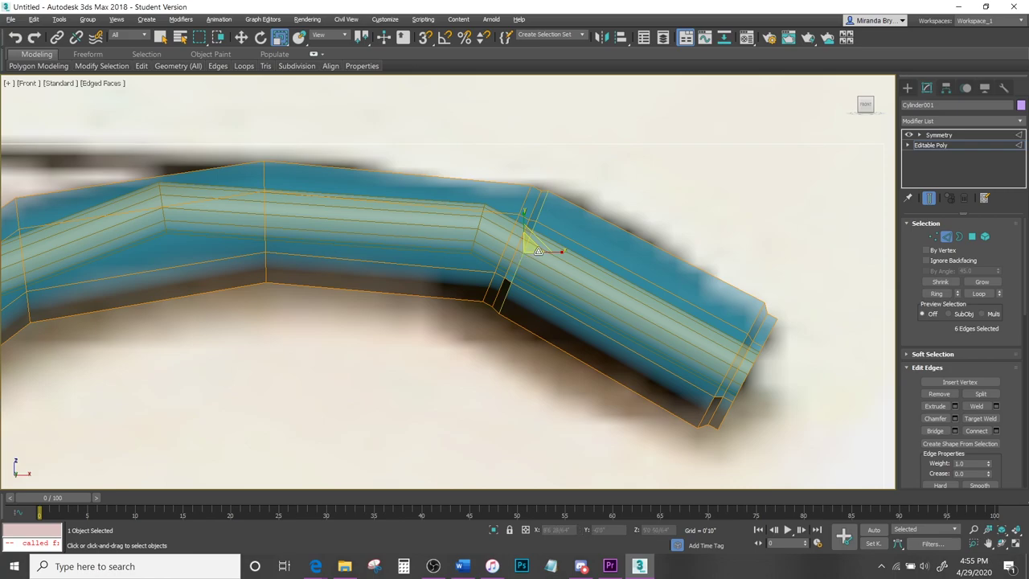
double_click(733, 361)
Raise the bow material's opacity to full so the tip can be inspected as a solid in the perspective view.
scroll(732, 367, "down", 8)
key("1")
key("alt+w")
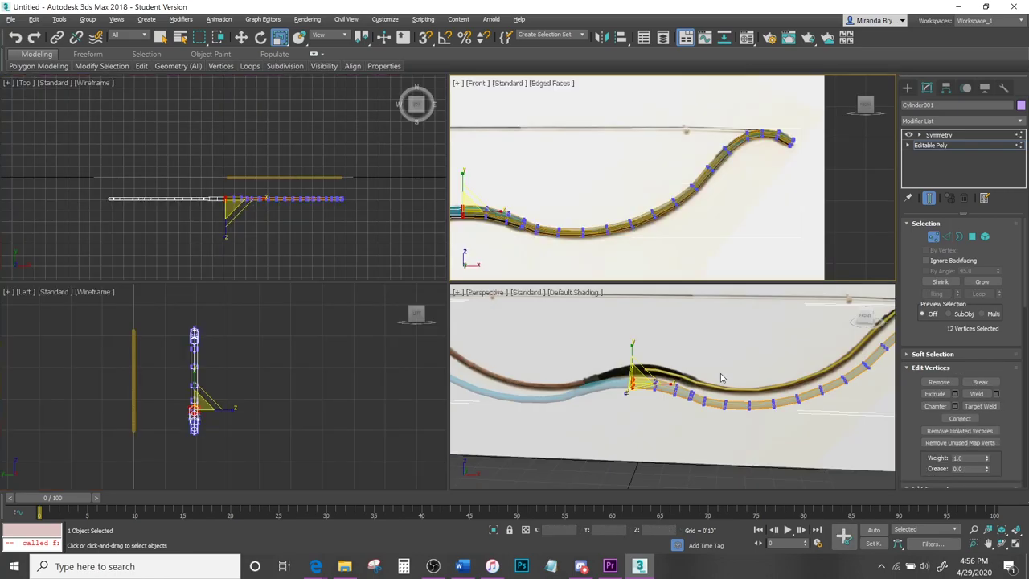
key("alt+w")
middle_click_drag(715, 361, 567, 315, "alt")
key("m")
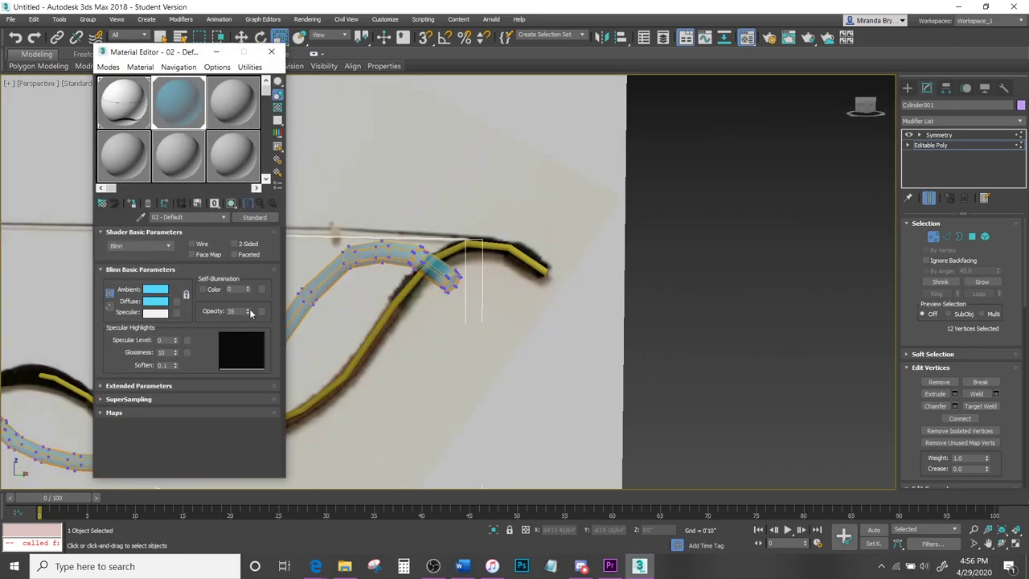
left_click_drag(250, 312, 250, 261)
left_click_drag(182, 53, 905, 393)
Try to cut an edge across the tip's end cap between opposite corners, with snapping set to Vertex.
scroll(399, 174, "up", 4)
left_click(469, 219)
scroll(449, 211, "up", 2)
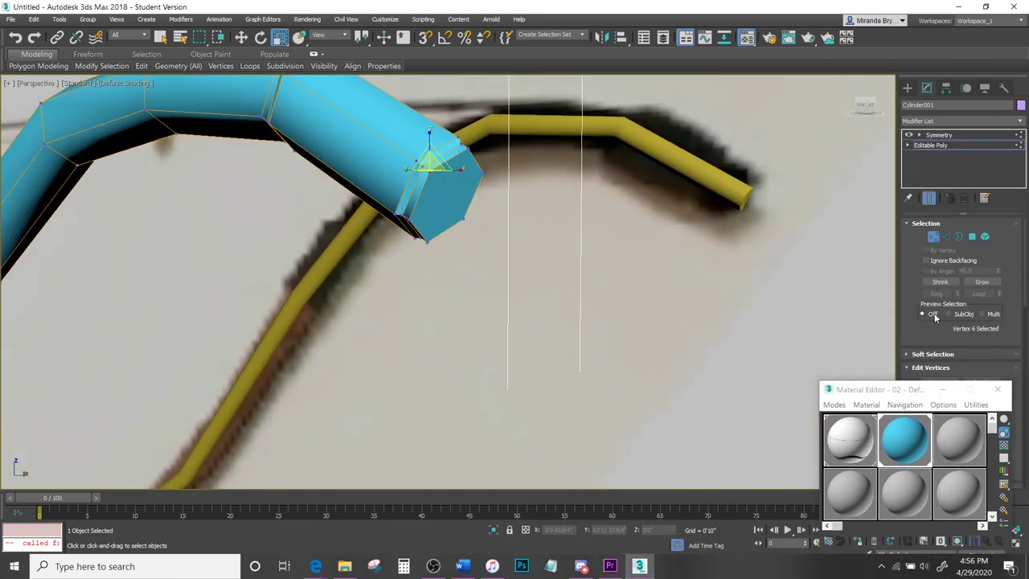
scroll(924, 353, "down", 1)
left_click_drag(916, 390, 159, 338)
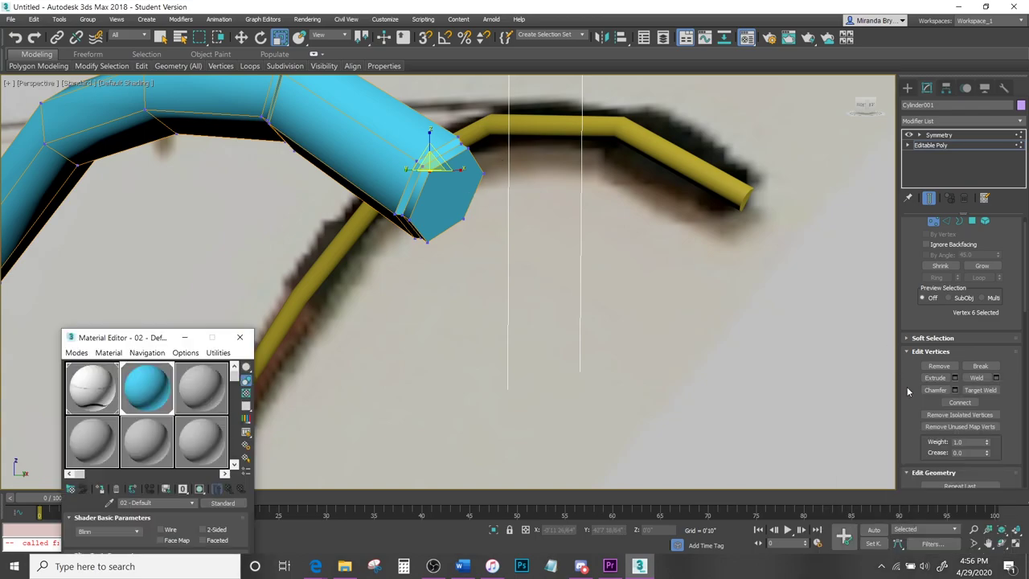
scroll(970, 413, "down", 10)
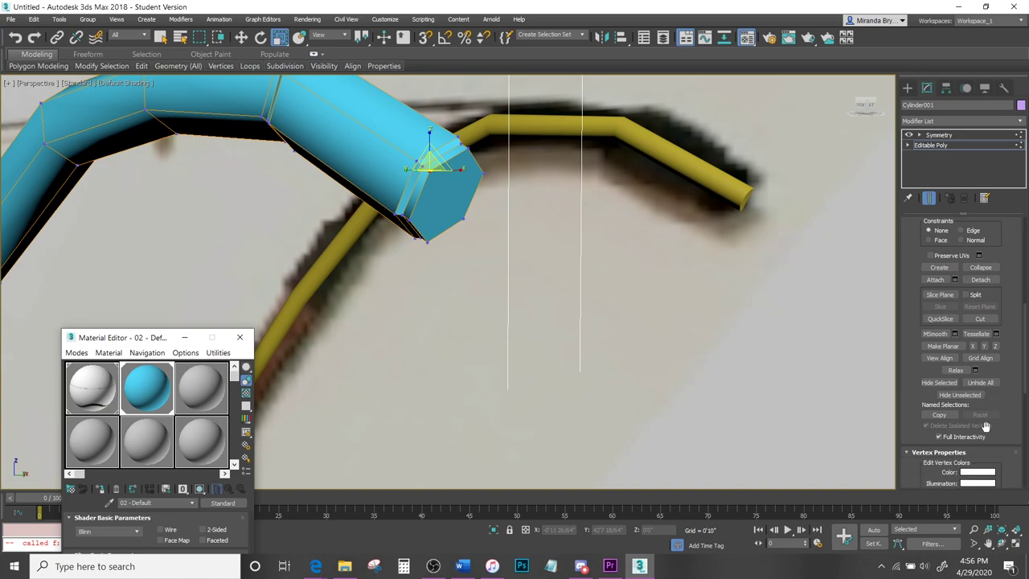
left_click(980, 318)
right_click(425, 38)
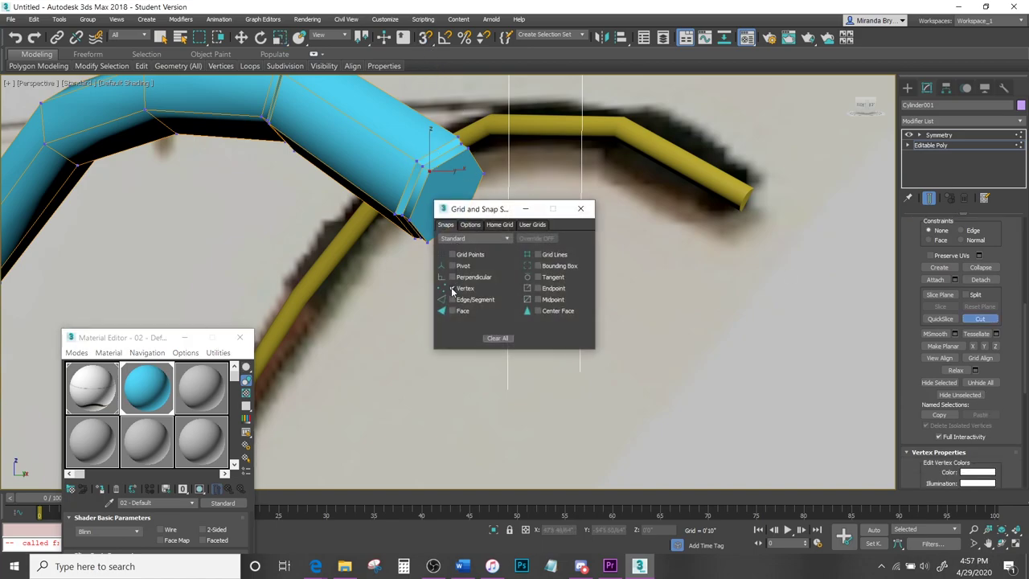
left_click(581, 208)
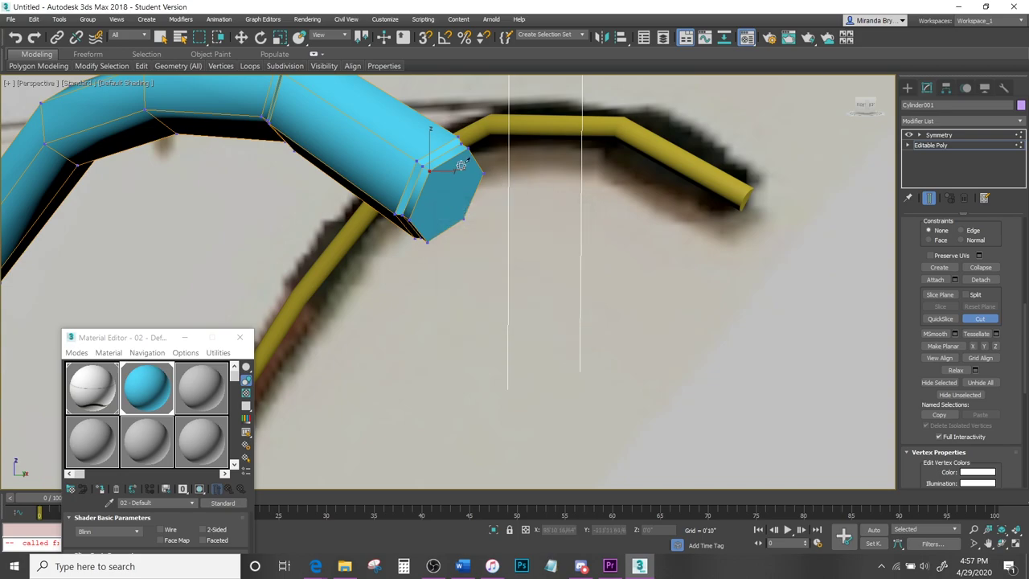
left_click(463, 217)
right_click(497, 251)
mouse_move(487, 202)
middle_mouse_down()
mouse_move(490, 226)
mouse_move(478, 201)
middle_mouse_up()
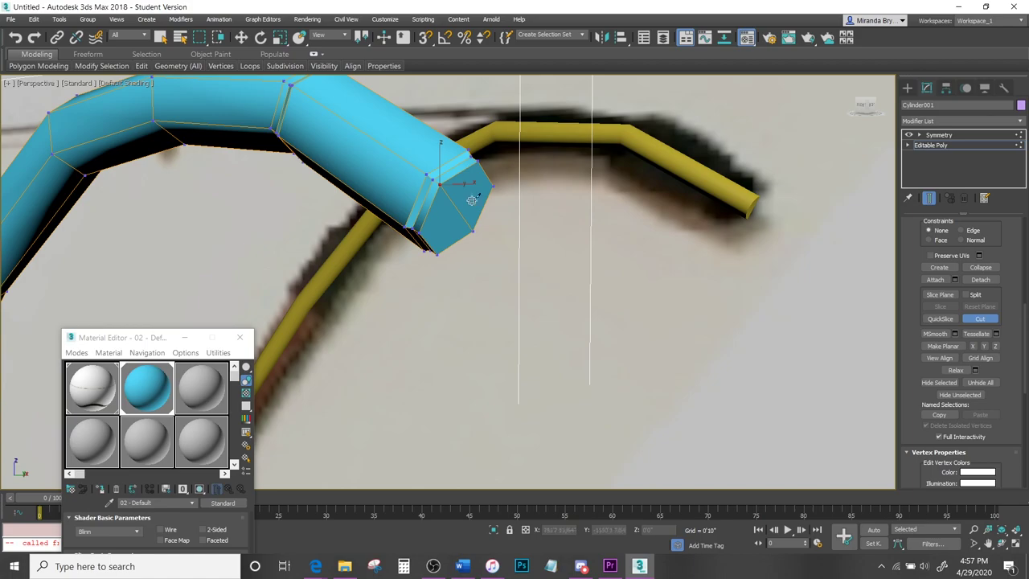
key("r")
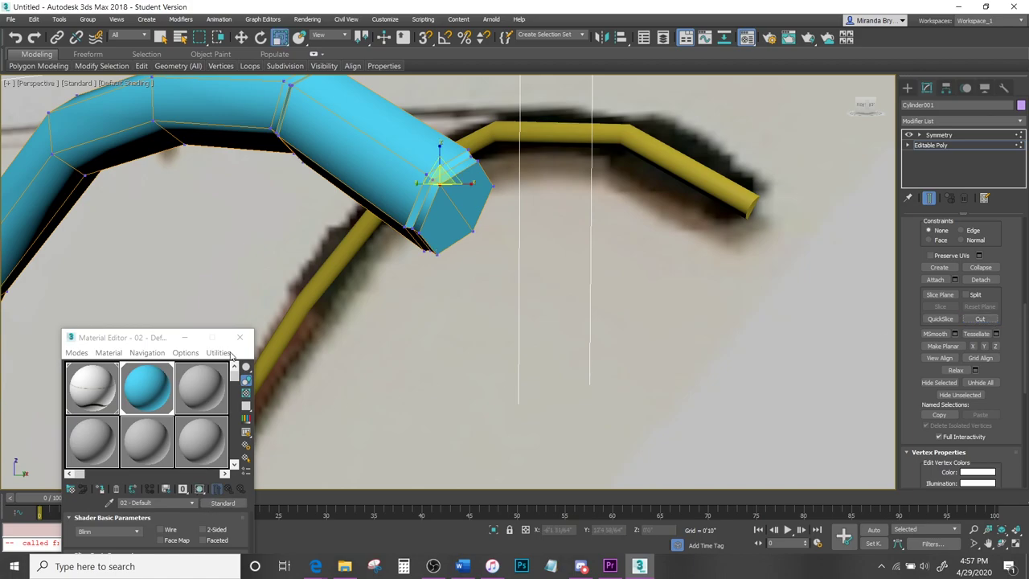
Set the bow material's opacity back to 35 and put the Material Editor away.
left_click_drag(165, 338, 172, 52)
double_click(213, 311)
type("50")
key("Return")
left_click(190, 53)
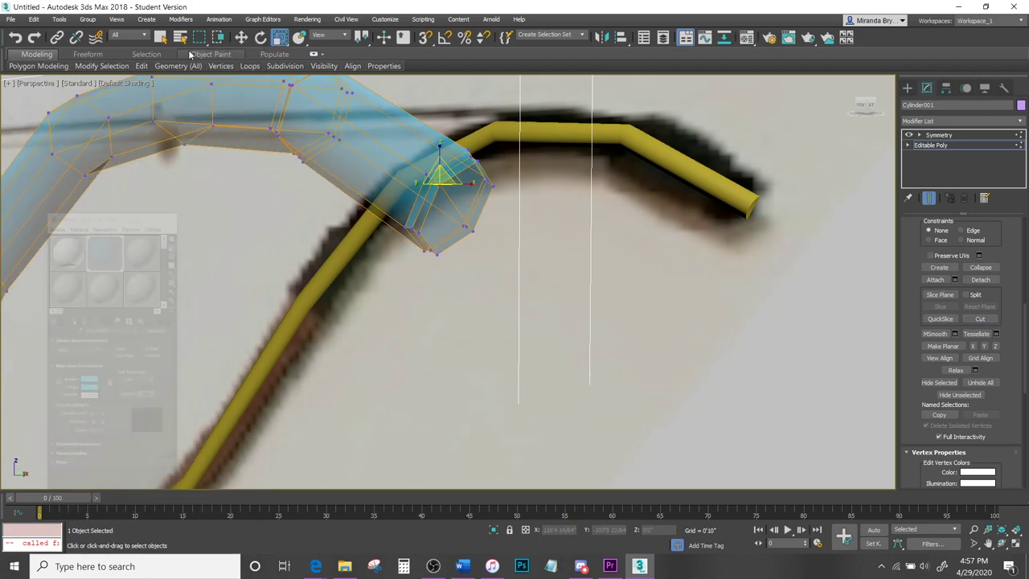
Select the 72 limb vertices between the grip's rim and the tip band and scale them along Y to about twice their width.
scroll(233, 170, "down", 4)
scroll(234, 172, "down", 7)
middle_click_drag(150, 214, 226, 226)
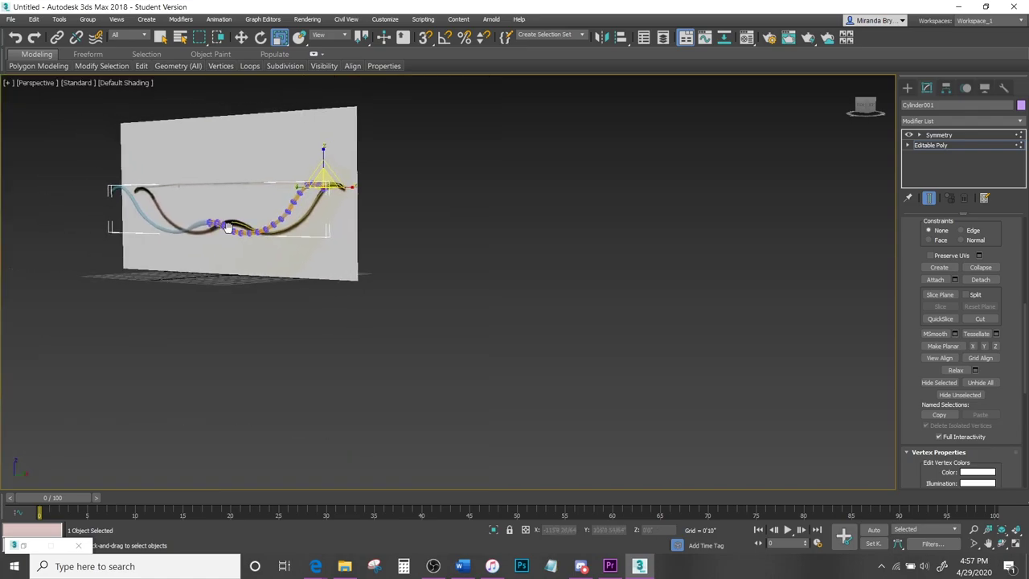
scroll(212, 153, "up", 6)
scroll(925, 246, "up", 6)
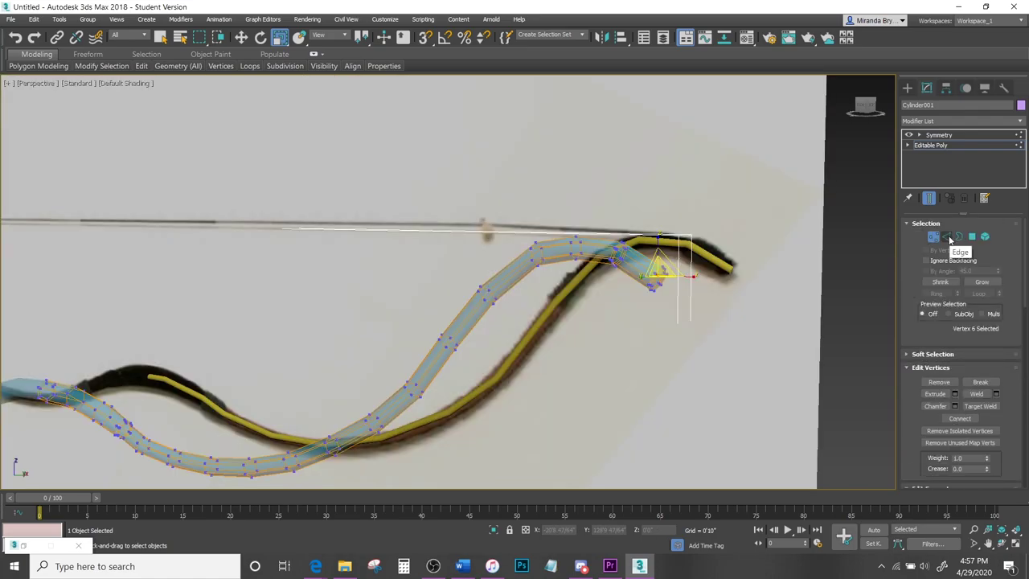
key("alt+w")
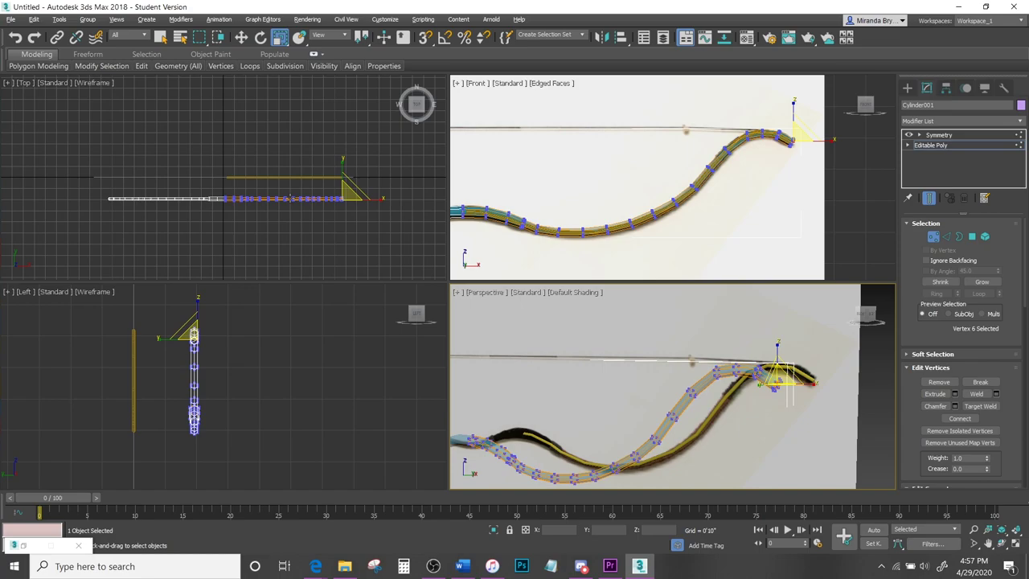
key("alt+w")
scroll(587, 352, "up", 5)
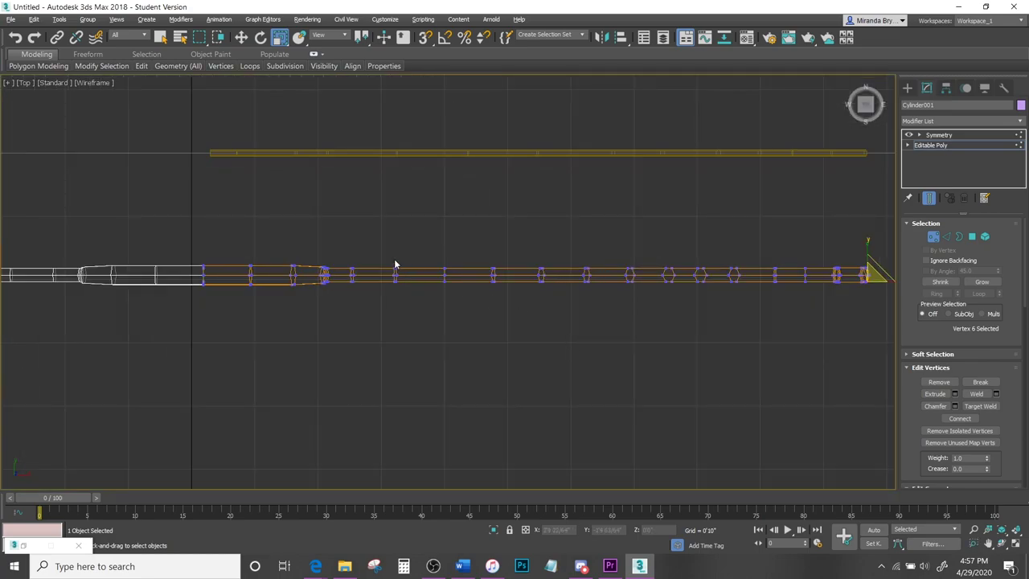
middle_click_drag(815, 261, 756, 267)
left_click_drag(343, 293, 283, 305)
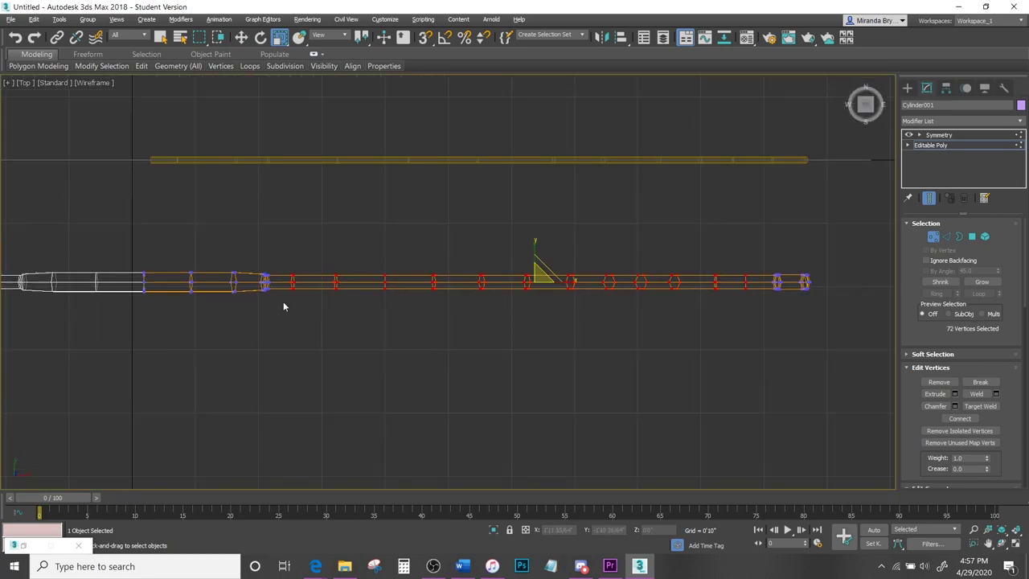
key("alt+w")
right_click(573, 368)
key("alt+w")
middle_click_drag(719, 266, 672, 282, "alt")
key("t")
left_click_drag(544, 242, 516, 202)
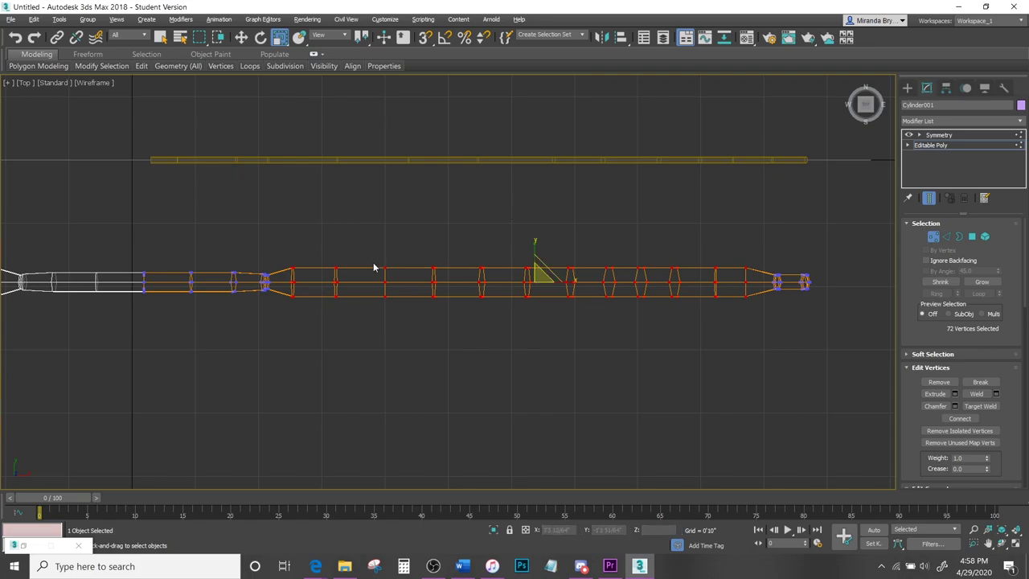
Scale the grip and tip vertices along Y until the grip matches the limb's width, and widen the tip's 36 vertices a little more.
left_click_drag(131, 256, 278, 311)
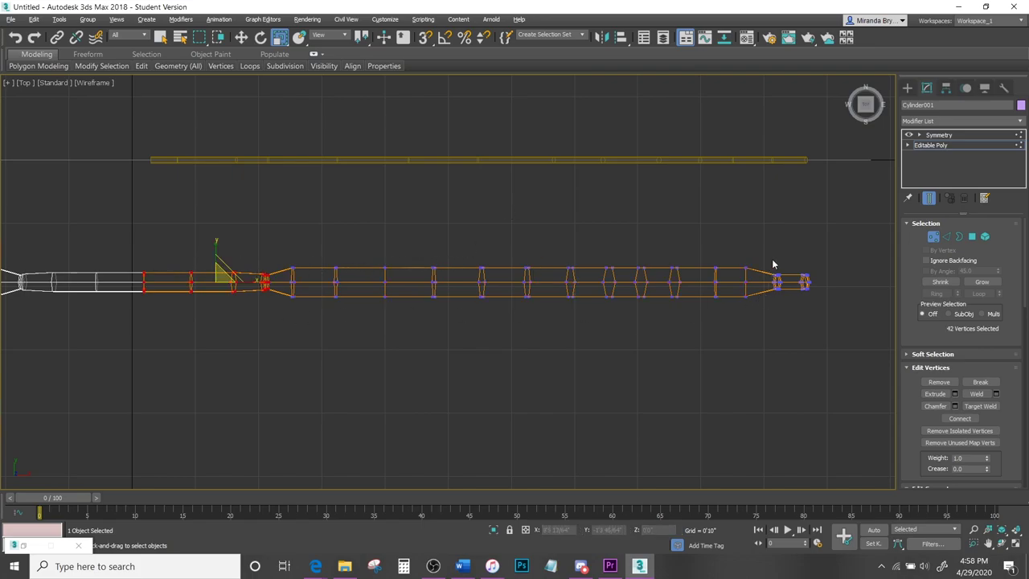
left_click_drag(823, 304, 824, 303, "ctrl")
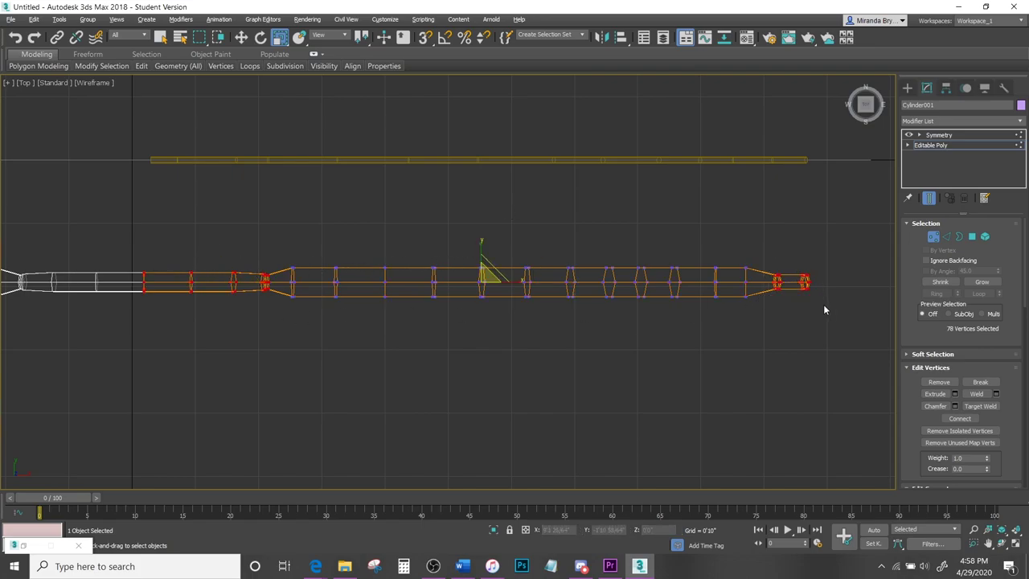
left_click_drag(482, 246, 483, 227)
left_click_drag(769, 263, 817, 301)
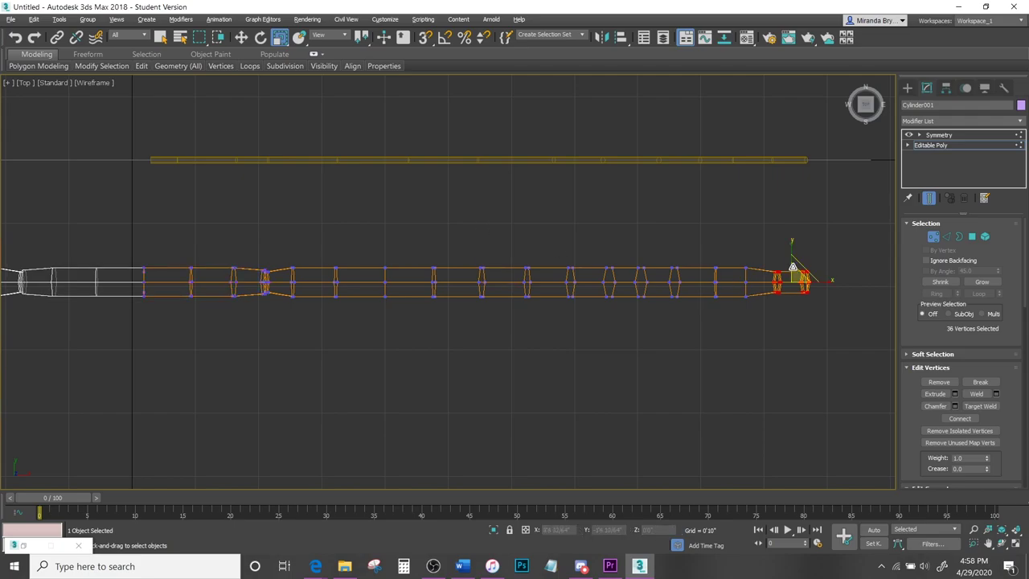
left_click_drag(793, 247, 792, 243)
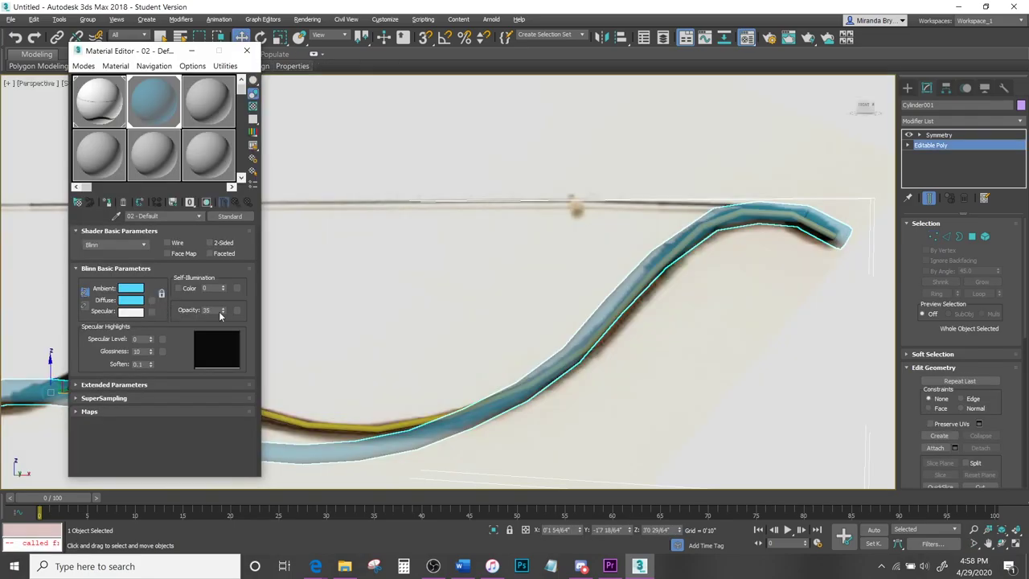
Make the bow's material fully opaque, close the Material Editor and check the widened bow from above and in front.
left_click_drag(224, 312, 225, 265)
left_click(246, 50)
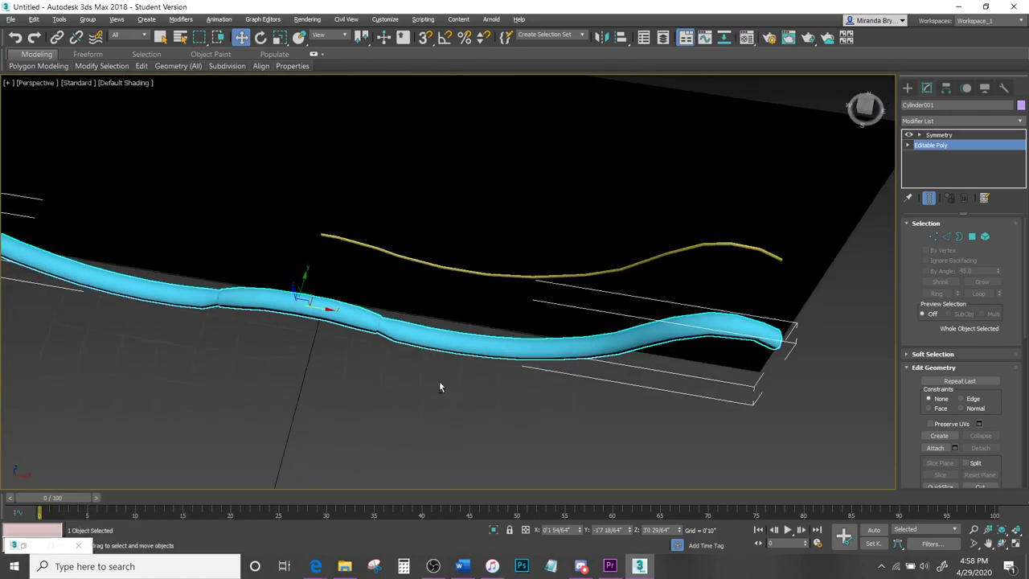
mouse_move(439, 383)
middle_mouse_down("alt")
mouse_move(404, 339)
mouse_move(433, 320)
mouse_move(394, 358)
mouse_move(464, 340)
mouse_move(444, 393)
middle_mouse_up("alt")
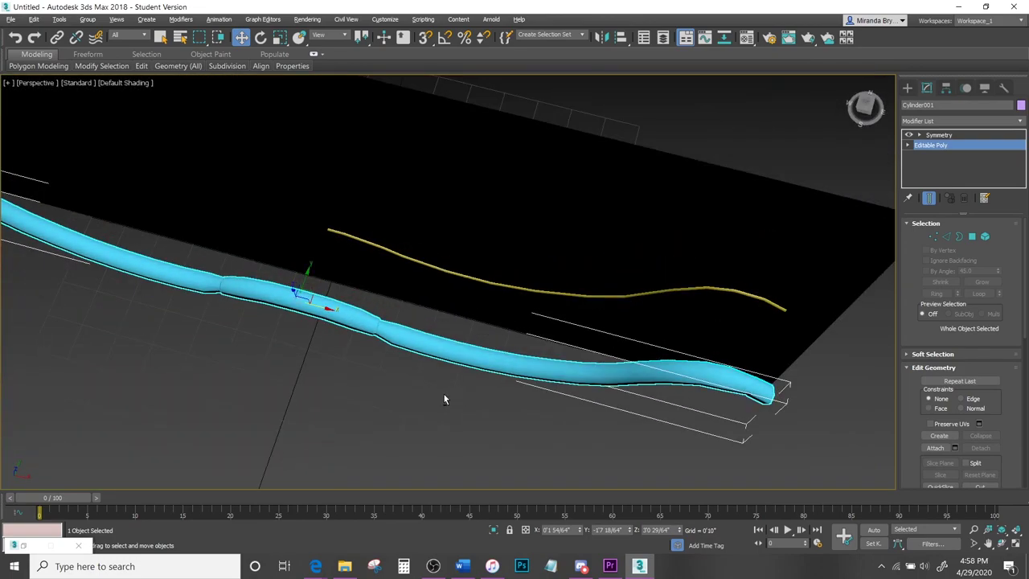
middle_click_drag(418, 343, 315, 336, "alt")
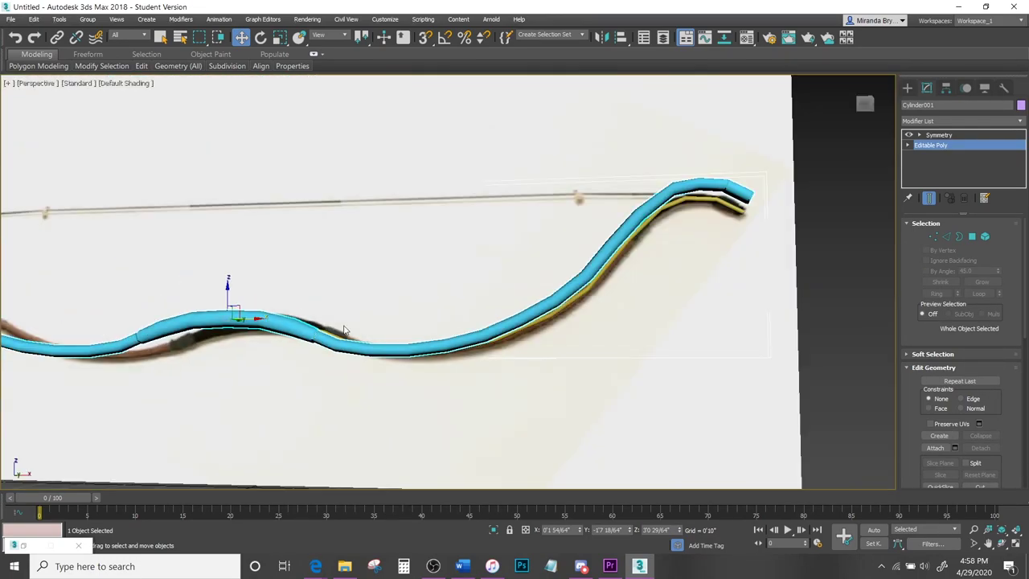
Add a Smooth modifier above the Editable Poly, below Symmetry, and assign smoothing group 1.
left_click(1021, 123)
scroll(975, 280, "down", 8)
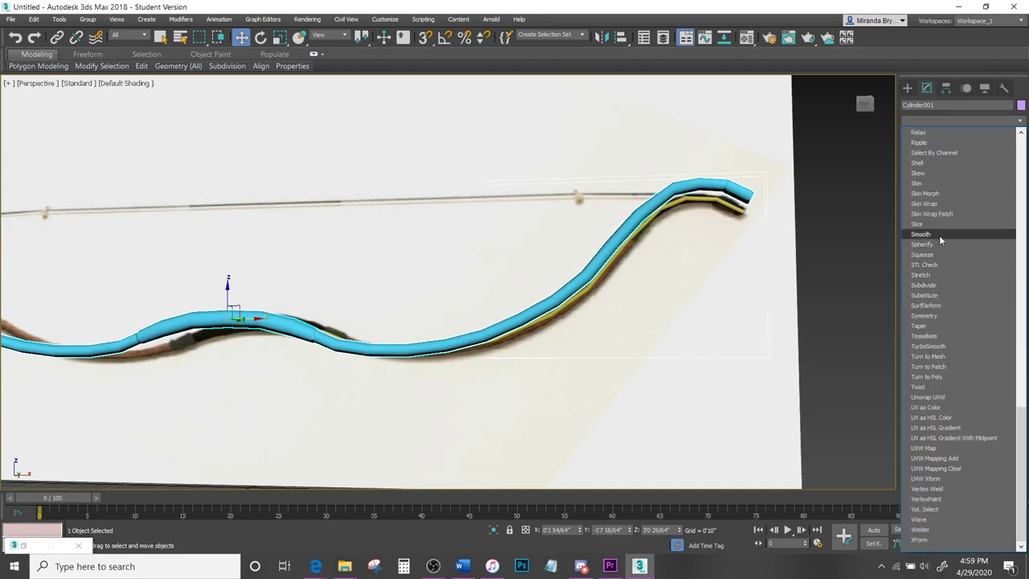
left_click(939, 235)
left_click(928, 282)
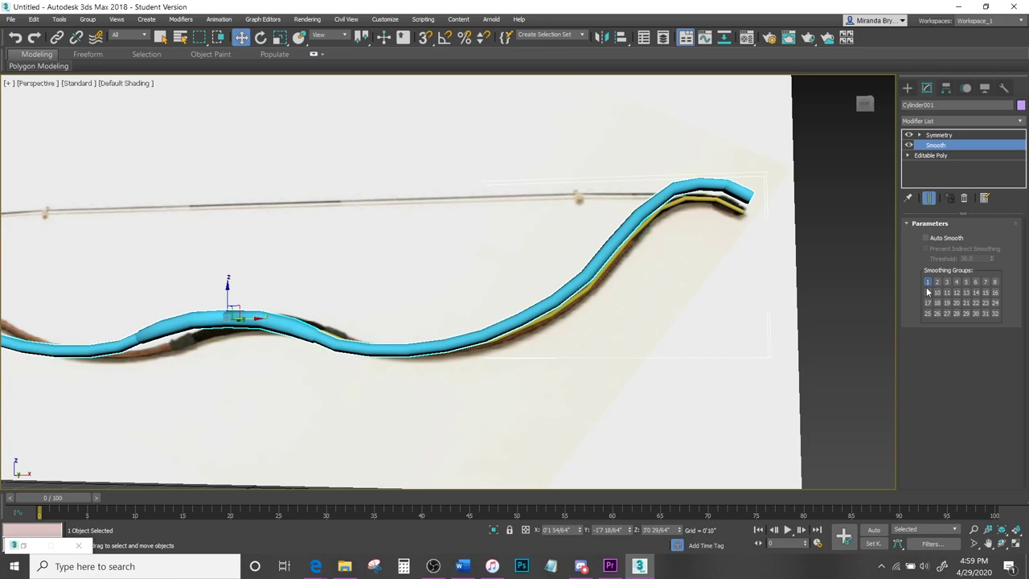
Rename the finished bow object as Bow and bring up the standard primitives for creating new geometry.
mouse_move(314, 340)
middle_mouse_down("alt")
mouse_move(413, 345)
mouse_move(418, 359)
mouse_move(295, 352)
middle_mouse_up("alt")
scroll(283, 344, "up", 10)
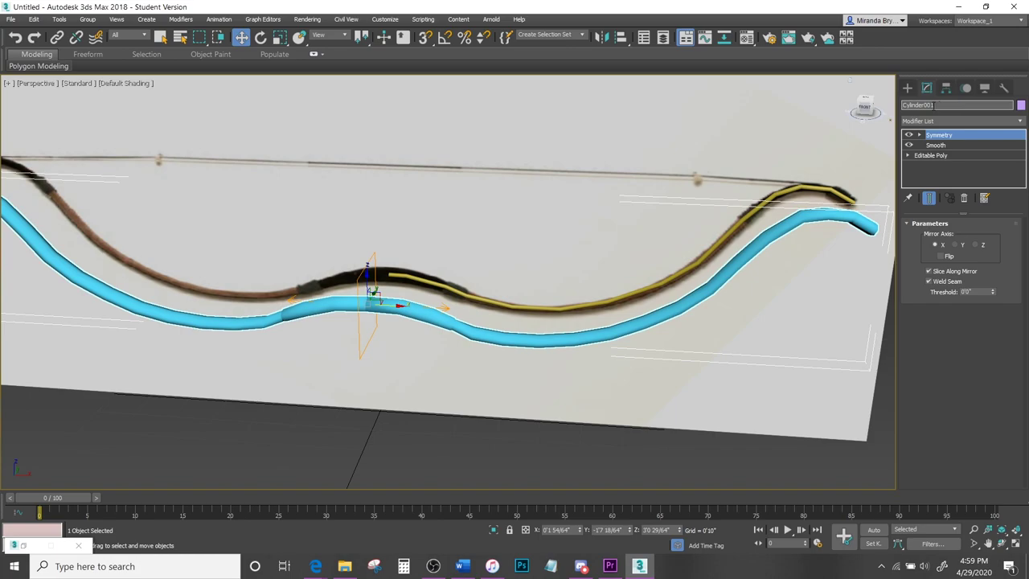
left_click(955, 107)
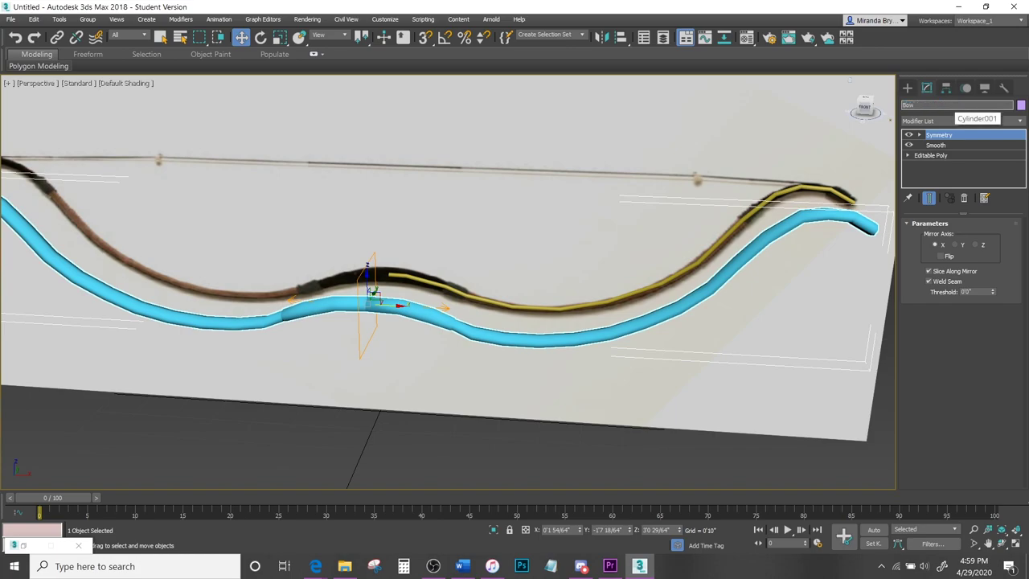
left_click(907, 87)
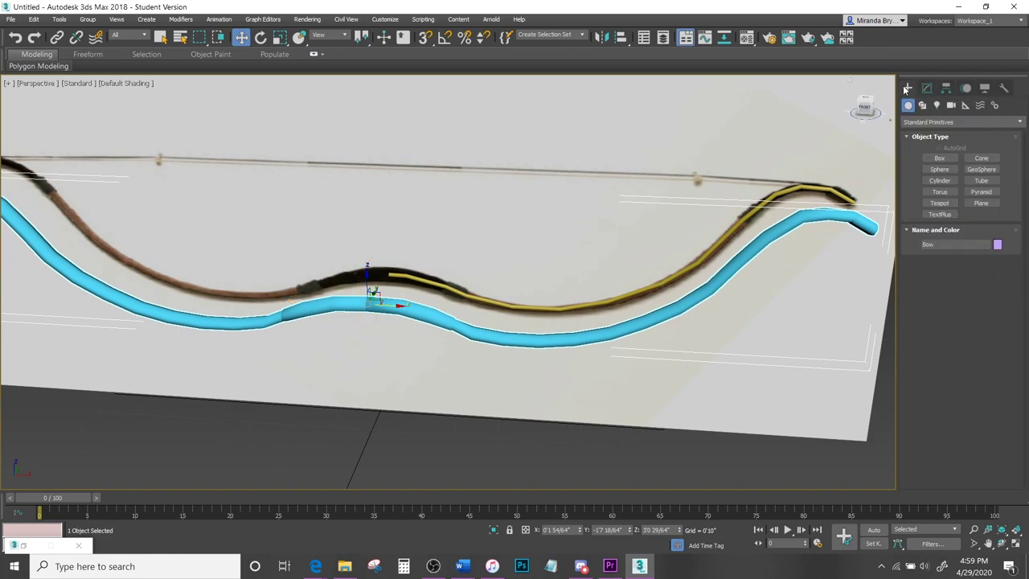
Draw a box in the Left view inside the bow's outline, about 0'2 21/64" by 0'2 30/64" and 1'9 21/64" high.
left_click(940, 158)
key("alt+w")
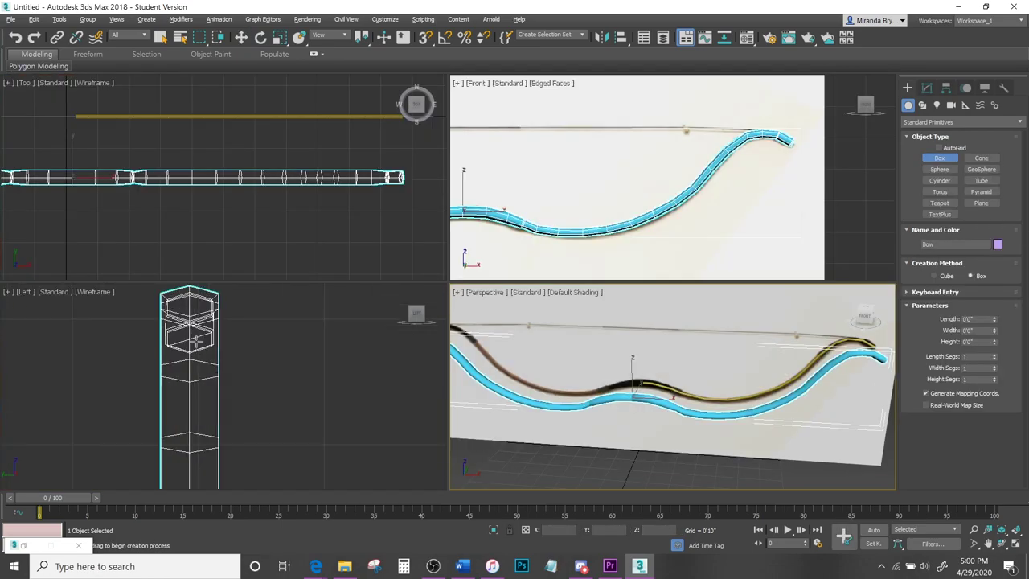
middle_click_drag(195, 339, 195, 351)
left_click_drag(184, 329, 212, 363)
left_click(170, 84)
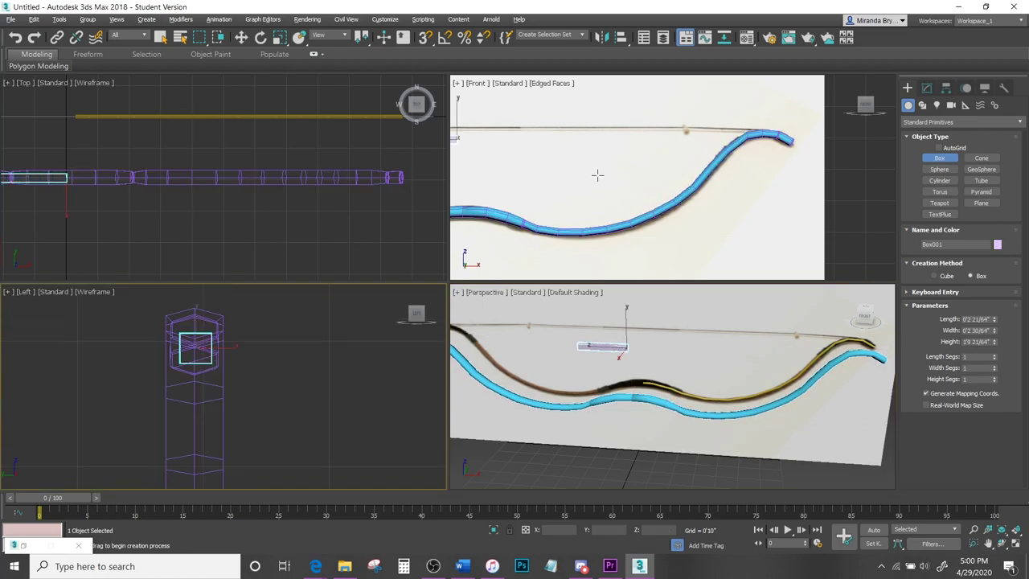
Move the box in the Front view so its right end sits at the crest of the bow's right tip.
key("w")
left_click_drag(490, 141, 789, 142)
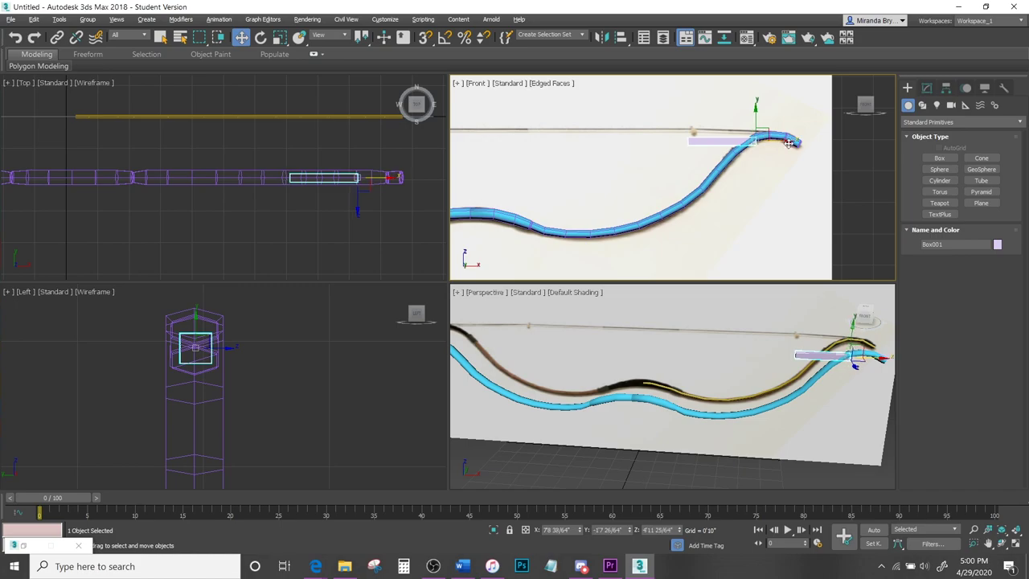
key("alt+w")
scroll(615, 193, "up", 6)
left_click_drag(561, 244, 638, 229)
Thin the box to a string profile, with a length of about 0'0 26/64" and a width of 0'1 4/64".
left_click(926, 87)
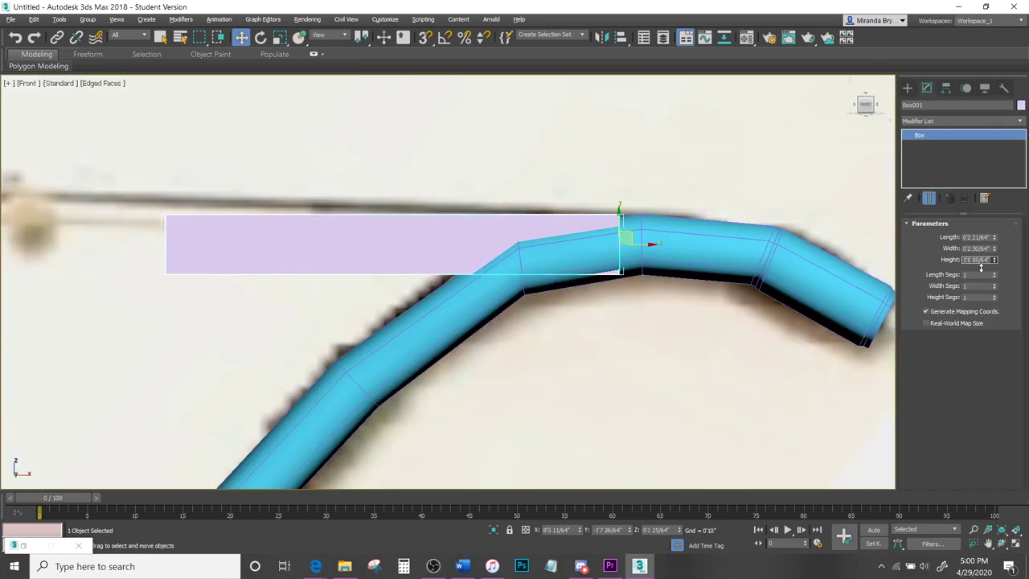
key("alt+w")
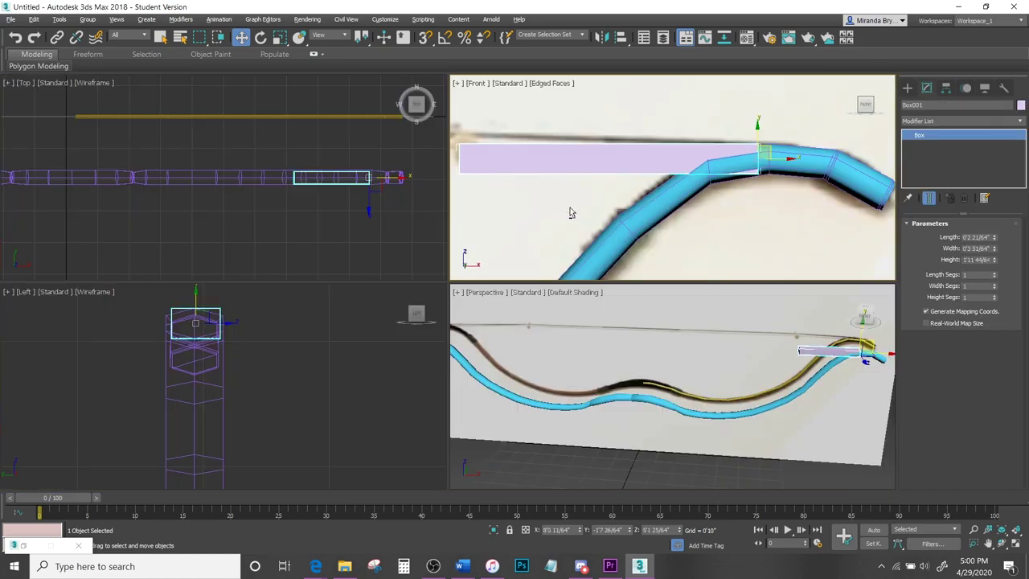
left_click_drag(995, 253, 985, 279)
left_click_drag(994, 238, 997, 282)
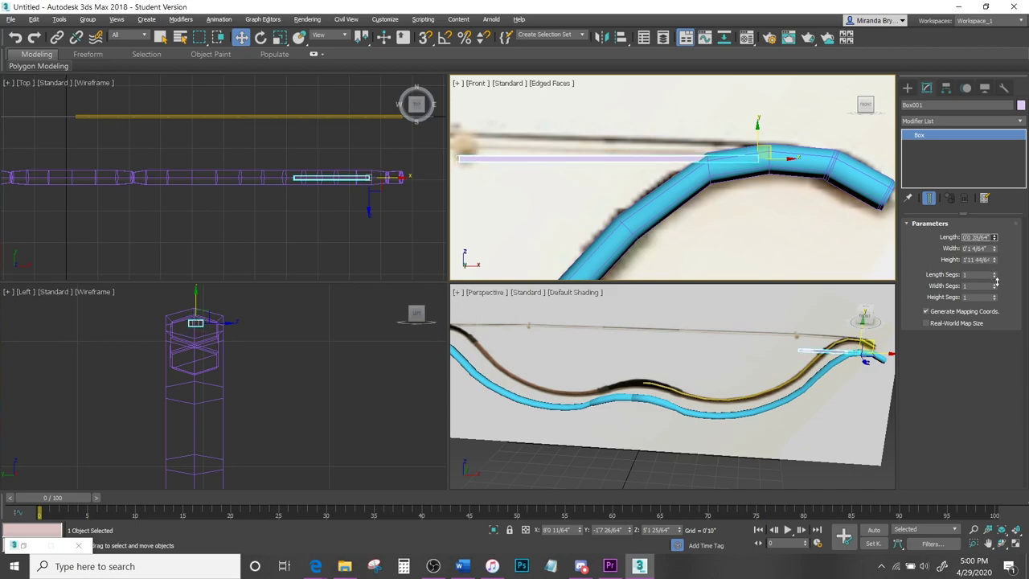
Position the string box at the right tip, lengthen it to about 15'10" to reach the opposite tip, and divide it into six height segments.
left_click_drag(762, 148, 774, 134)
key("alt+w")
scroll(558, 268, "up", 3)
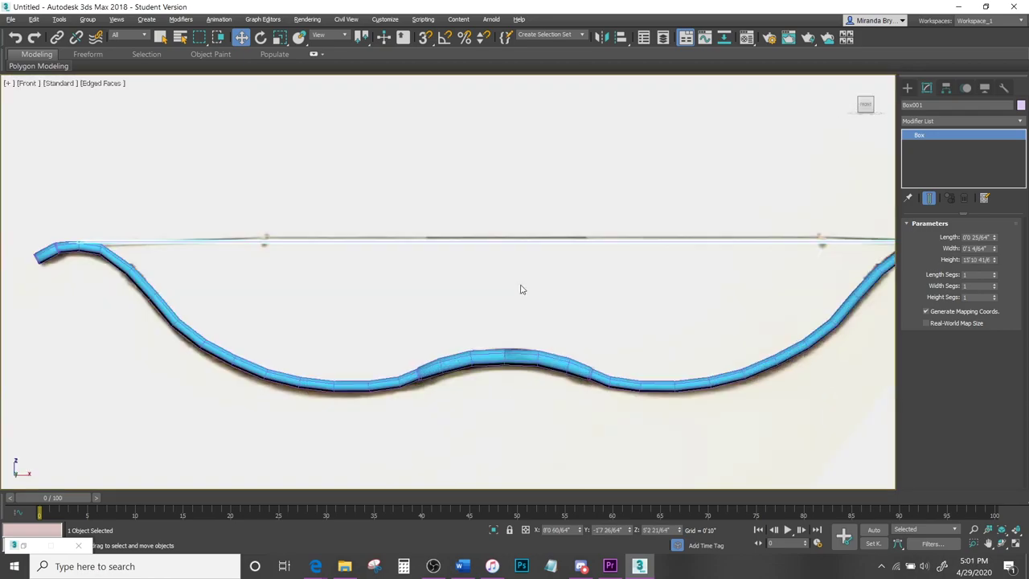
scroll(691, 228, "up", 6)
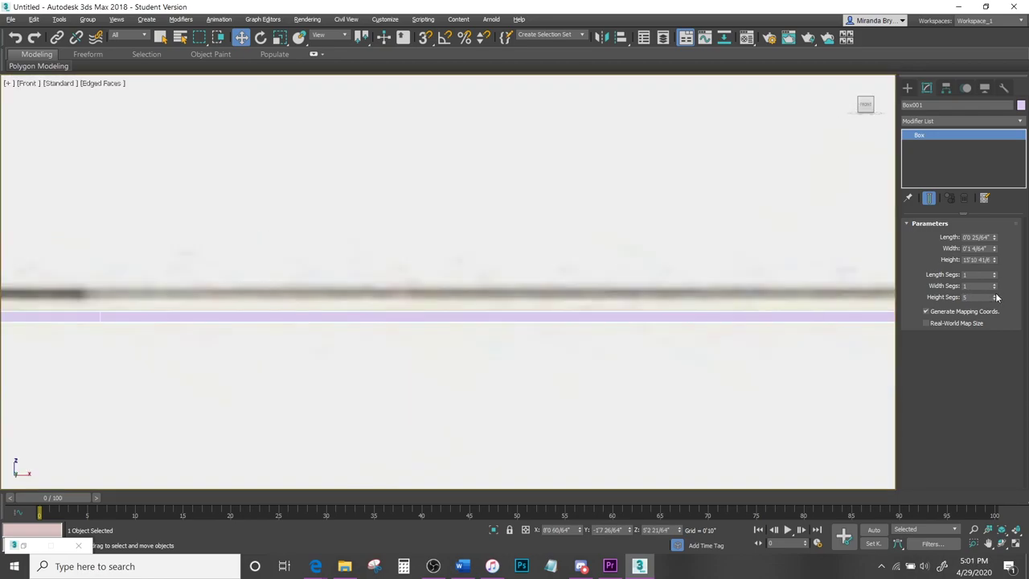
scroll(550, 340, "down", 3)
Add an Edit Poly modifier to the string box and raise its interior vertices to follow the string in the reference image.
left_click(950, 120)
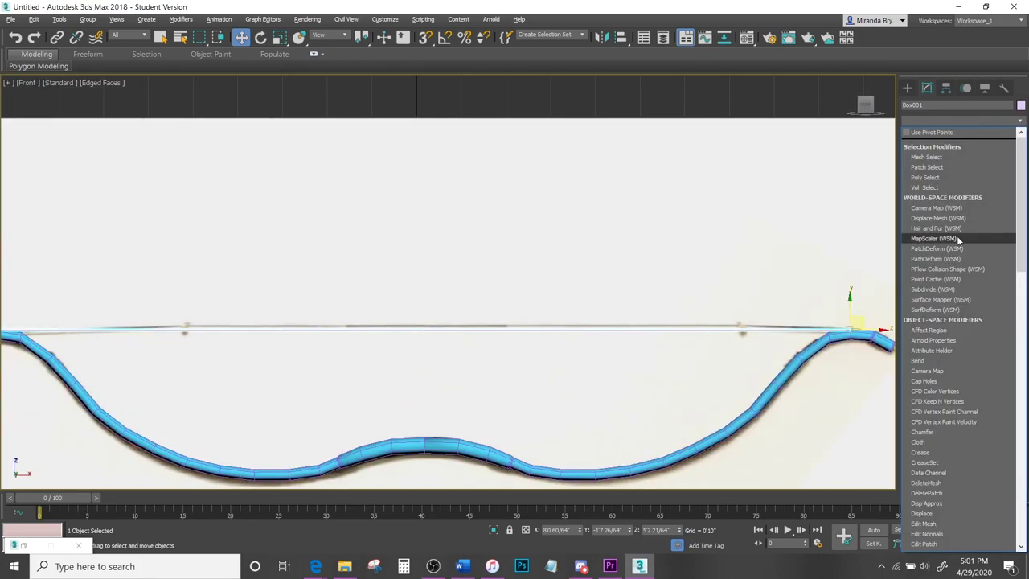
scroll(956, 239, "down", 5)
left_click(934, 534)
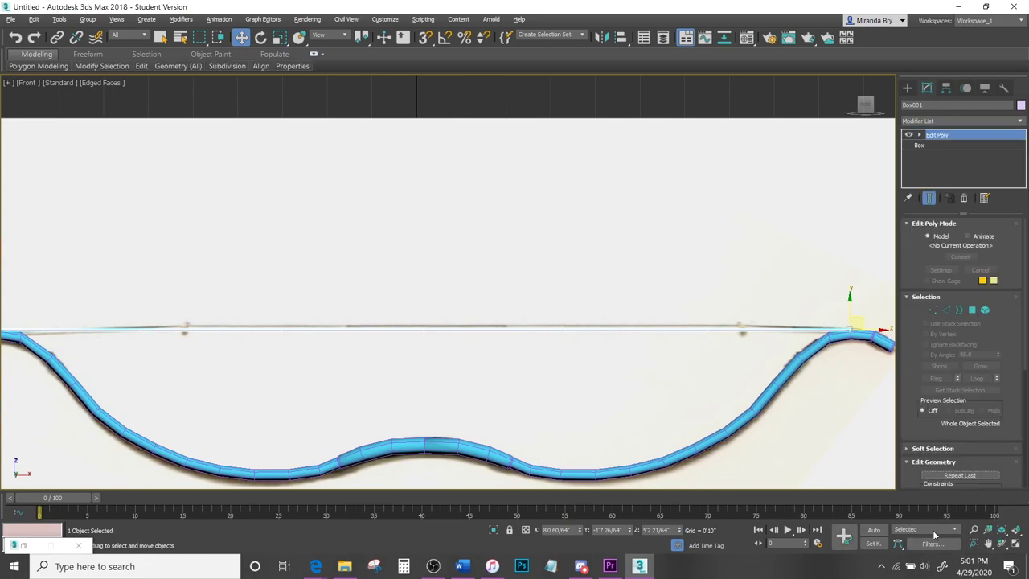
left_click(930, 311)
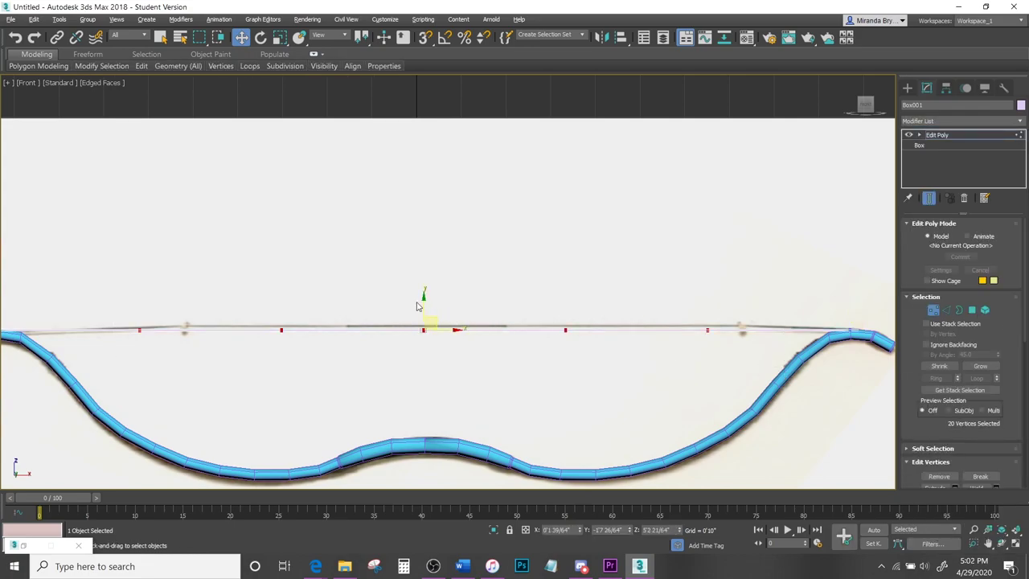
left_click_drag(418, 305, 416, 322)
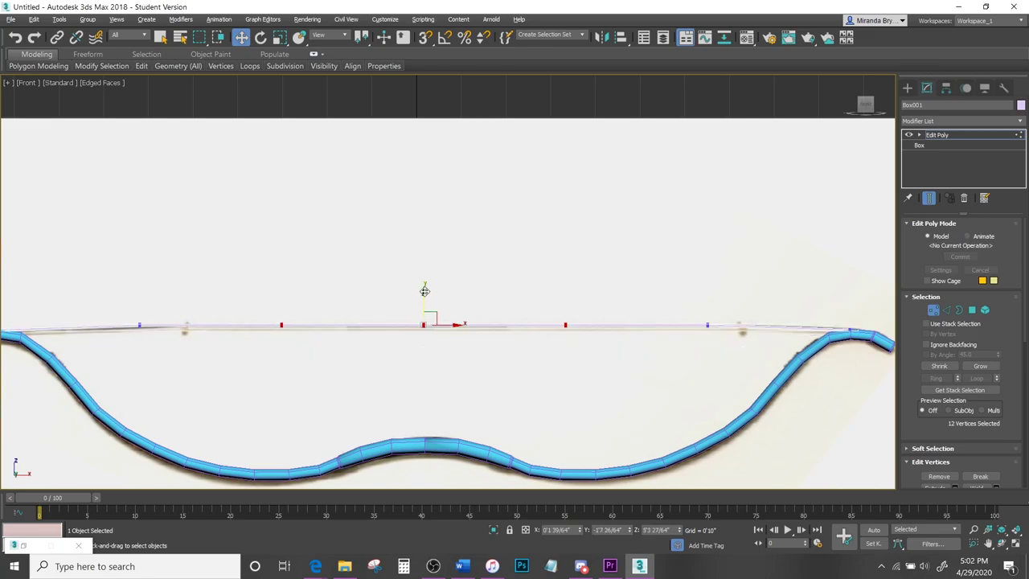
left_click_drag(425, 294, 425, 293)
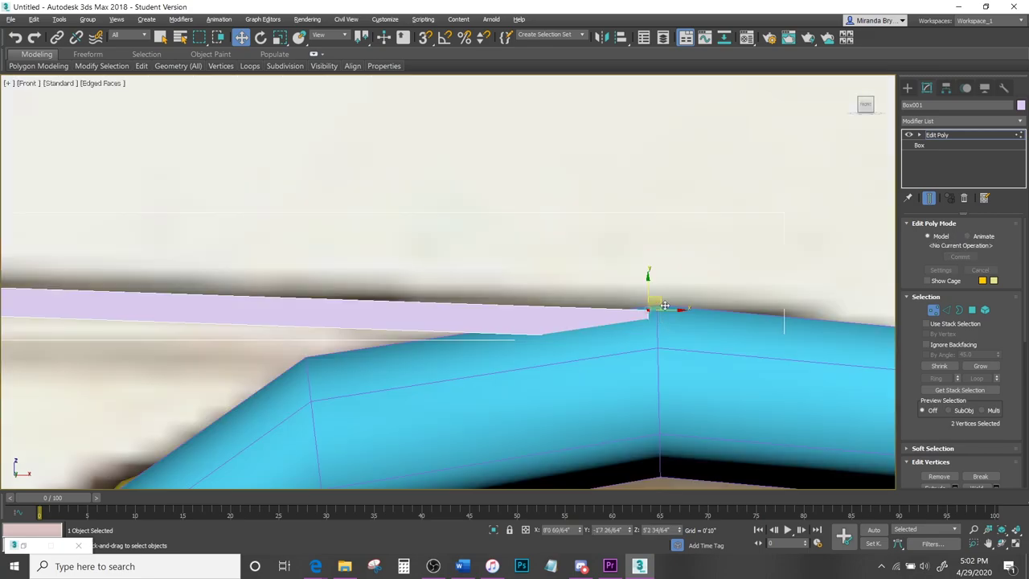
Move the string's end vertices at both bow tips so each end meets the top of the limb.
mouse_move(665, 309)
left_mouse_down()
mouse_move(686, 308)
mouse_move(665, 304)
left_mouse_up()
scroll(549, 311, "down", 10)
middle_click_drag(267, 350, 798, 330)
scroll(204, 295, "up", 12)
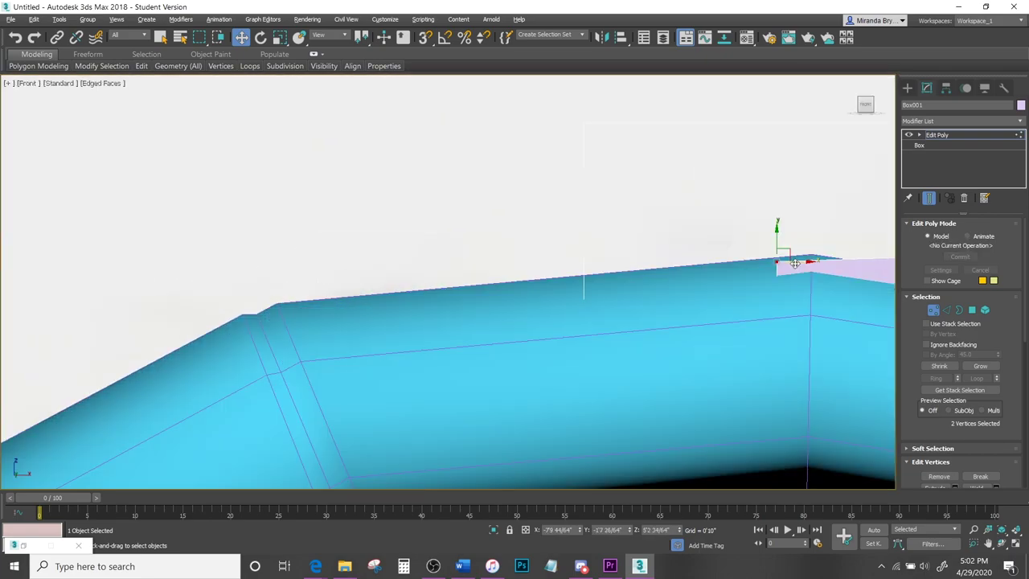
left_click_drag(793, 263, 740, 255)
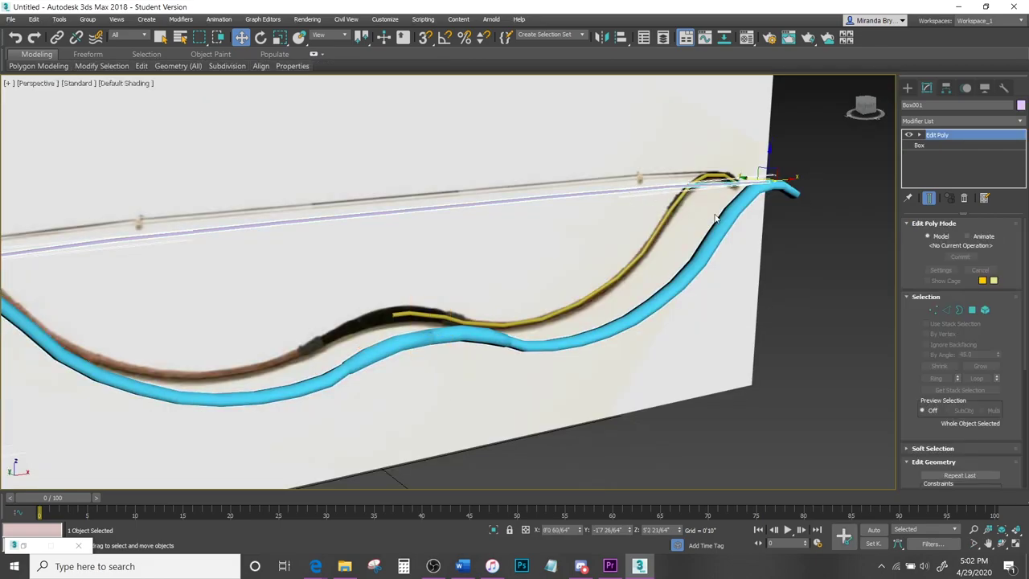
Attach the string object Box001 to the Bow at its Editable Poly level using the attach list.
left_click(446, 336)
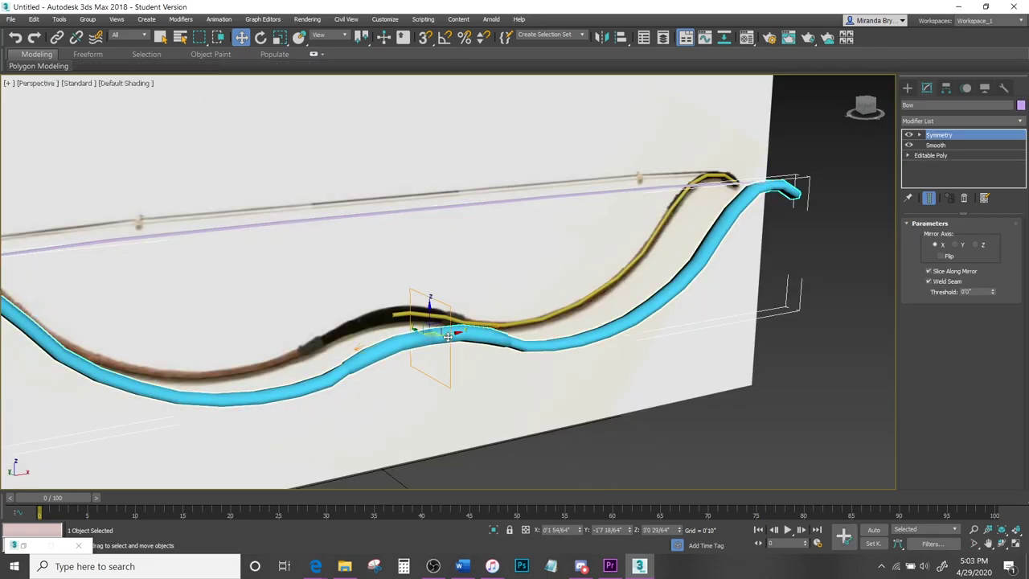
left_click(932, 155)
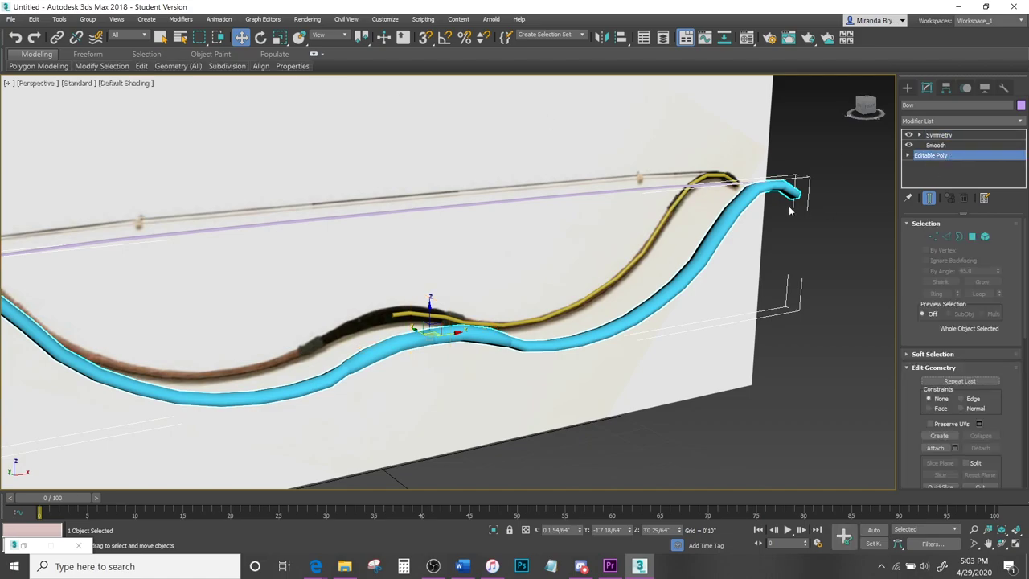
mouse_move(183, 69)
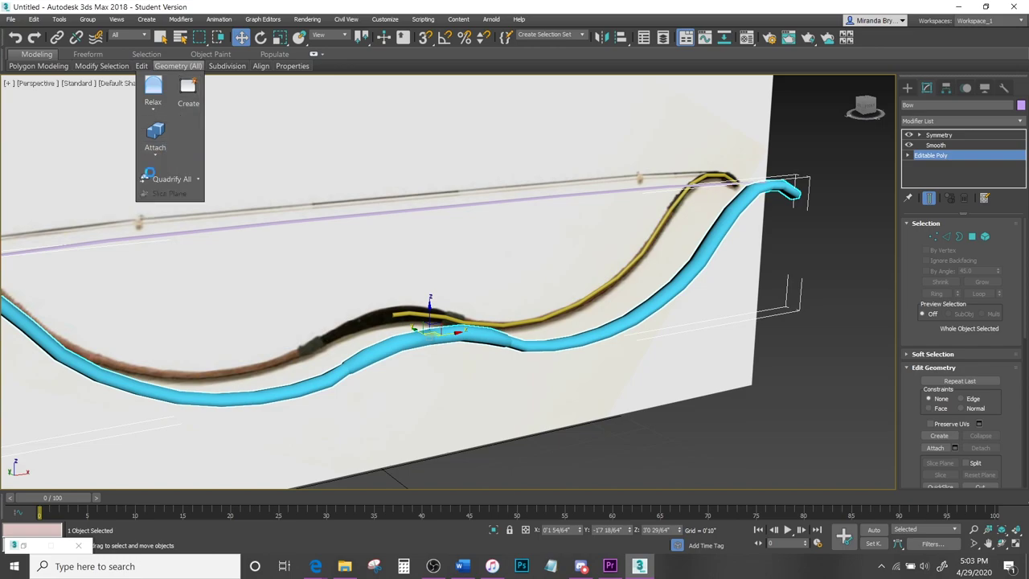
left_click(49, 86)
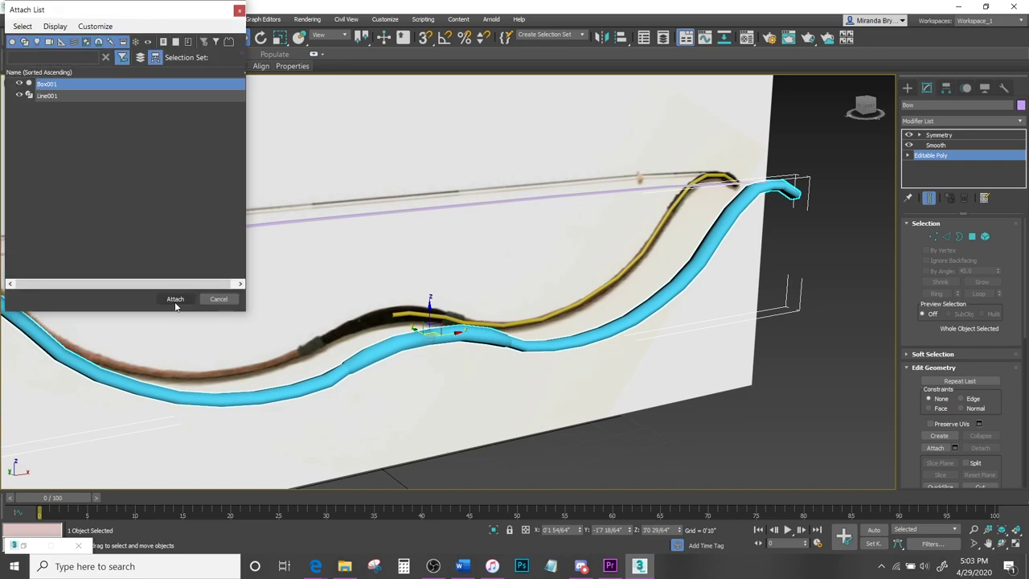
left_click(175, 298)
Inspect the attached string's vertices along the bow, then return to the Symmetry modifier and check the mirrored result.
left_click(933, 236)
scroll(611, 212, "up", 5)
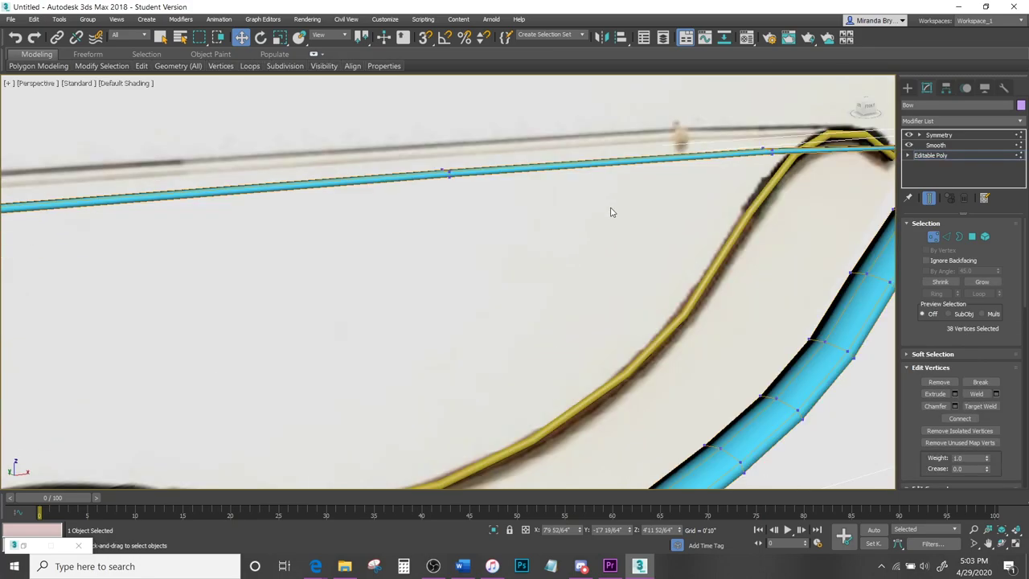
scroll(786, 153, "down", 5)
middle_click_drag(885, 223, 761, 281)
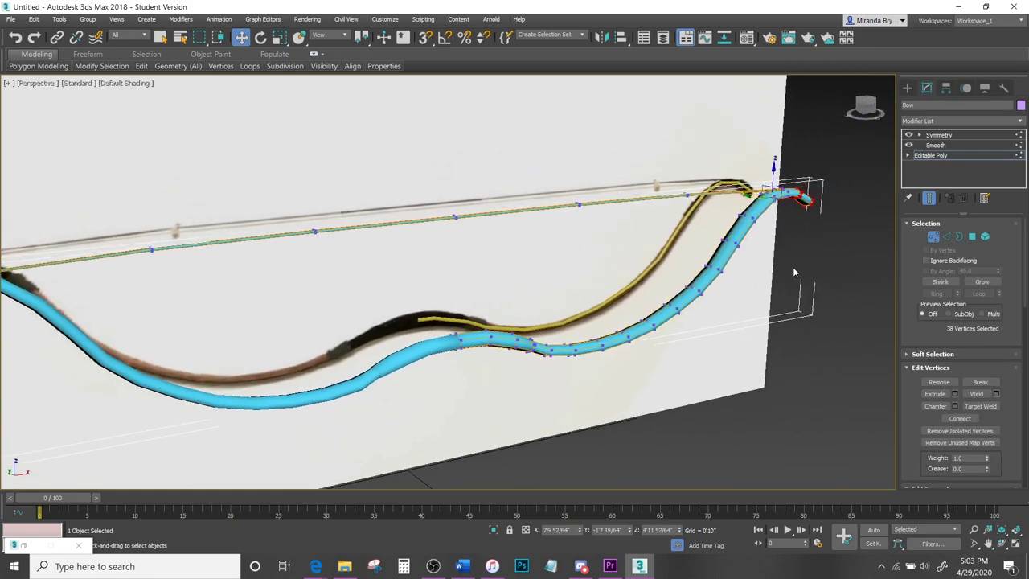
left_click(934, 237)
left_click(938, 135)
mouse_move(466, 330)
left_mouse_down()
mouse_move(492, 287)
mouse_move(410, 256)
mouse_move(509, 300)
mouse_move(537, 370)
mouse_move(474, 331)
mouse_move(441, 277)
mouse_move(475, 306)
mouse_move(465, 315)
left_mouse_up()
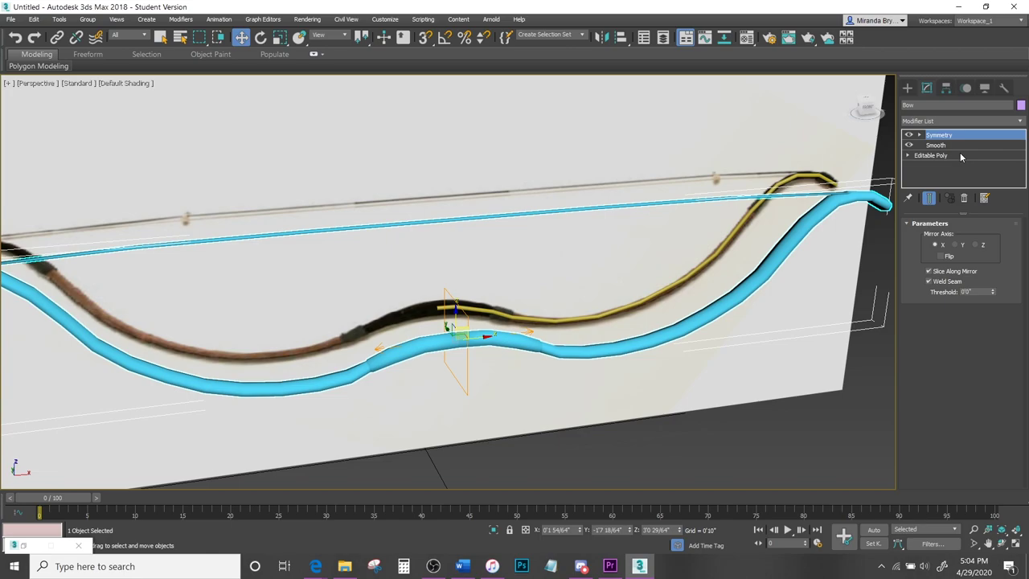
Select the grip's polygons at the Editable Poly level, working in the Front view.
left_click(960, 153)
left_click(971, 240)
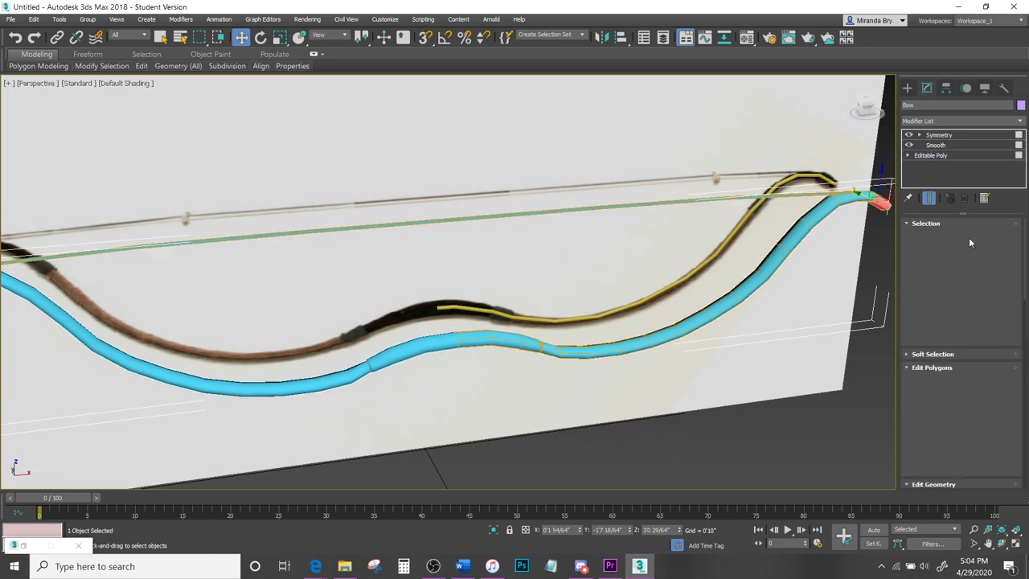
key("f")
scroll(705, 220, "down", 2)
scroll(705, 219, "down", 5)
middle_click_drag(705, 220, 272, 209)
scroll(386, 236, "up", 5)
left_click_drag(538, 330, 568, 336)
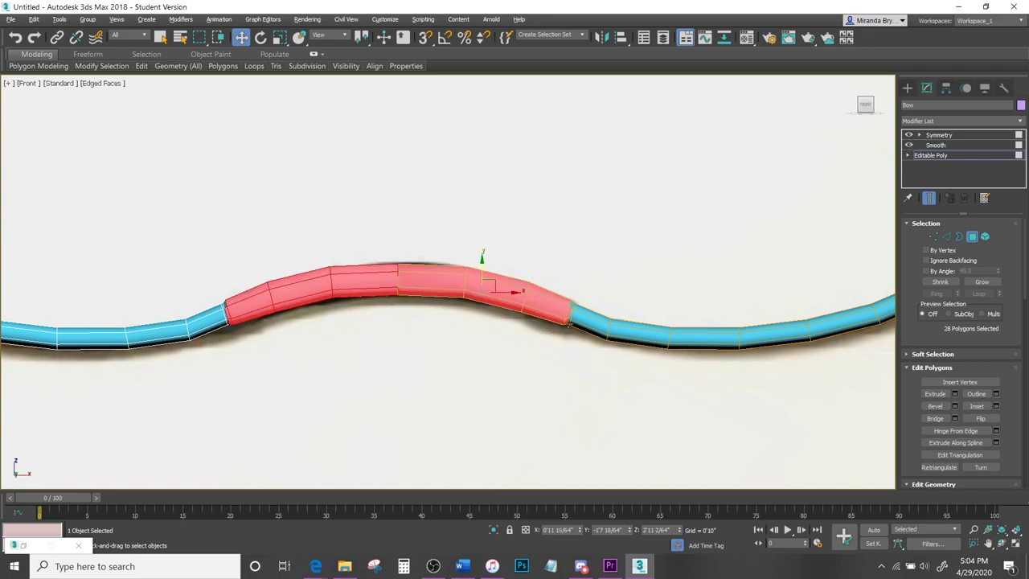
Add the bow's tip section to the grip polygon selection, leave out the outer end rim, and assign the selection a material ID.
scroll(567, 255, "up", 4)
scroll(567, 254, "down", 5)
scroll(481, 185, "up", 5)
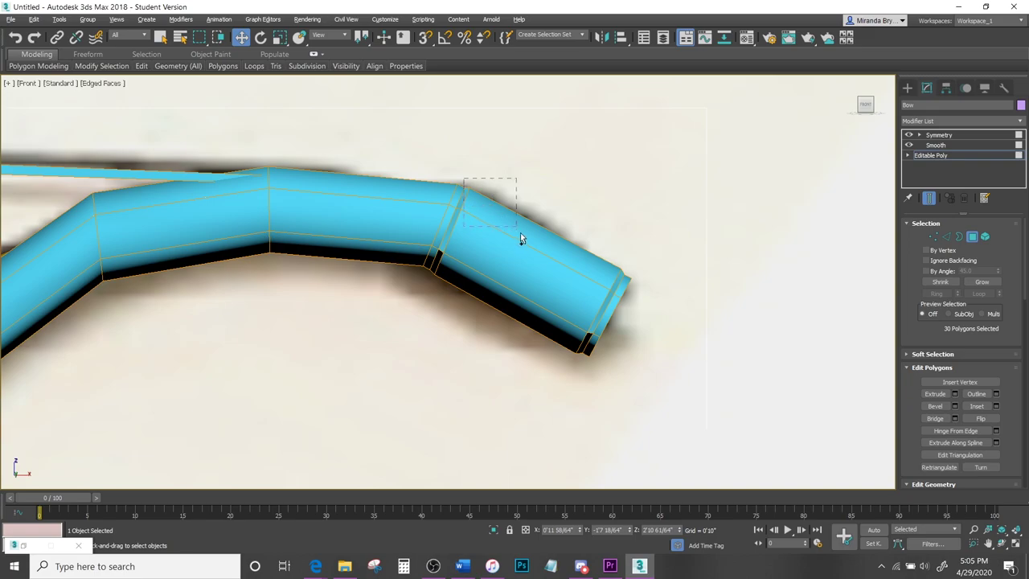
left_click_drag(612, 288, 613, 289, "ctrl")
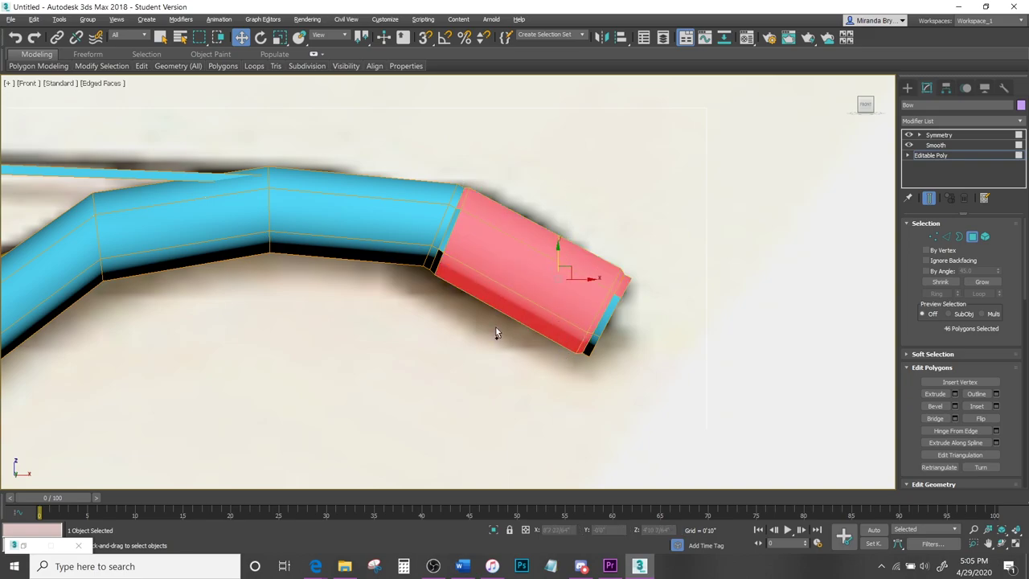
left_click_drag(455, 258, 441, 254, "ctrl")
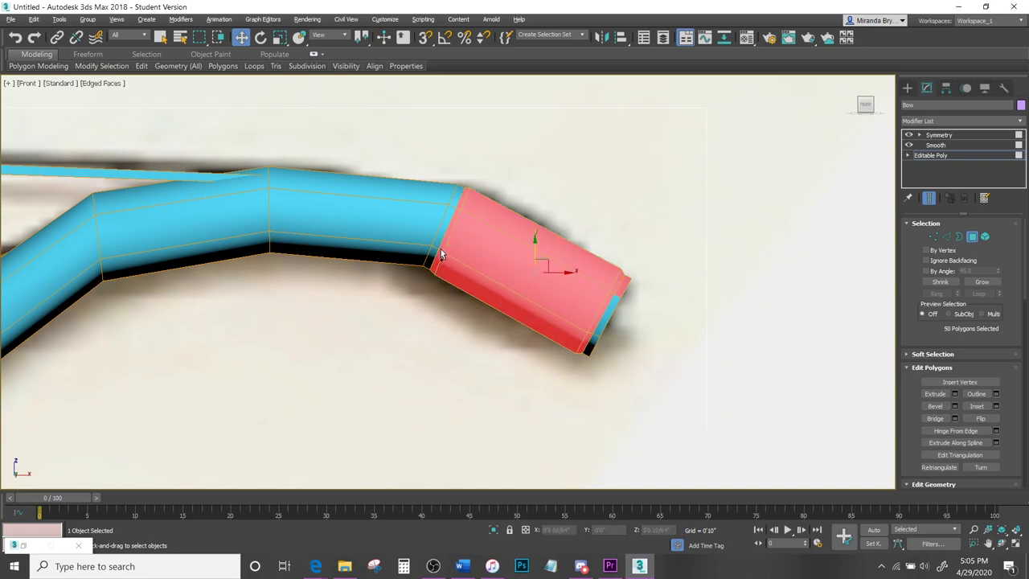
left_click(628, 289, "alt")
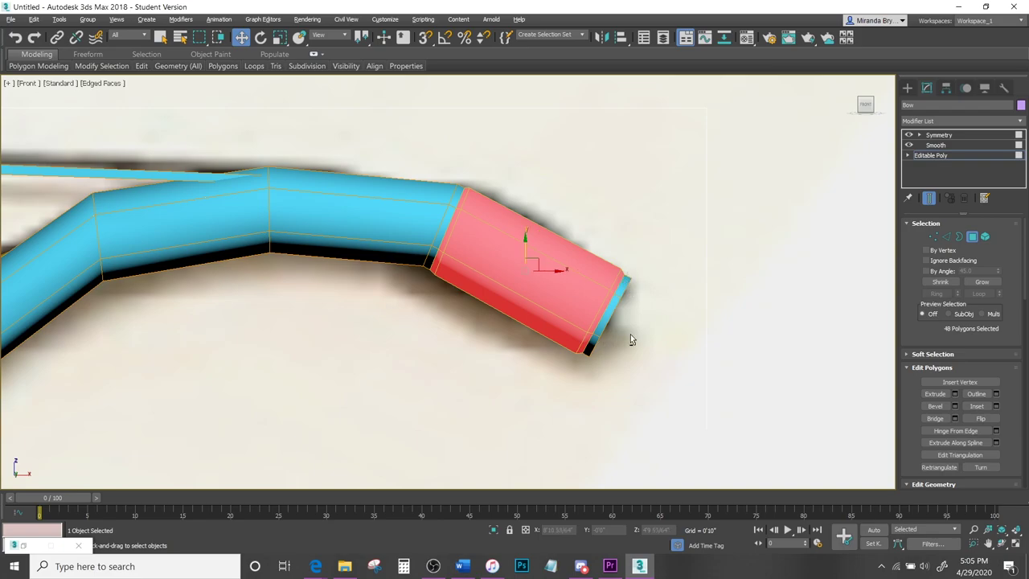
key("z")
scroll(978, 314, "down", 3)
left_click(973, 383)
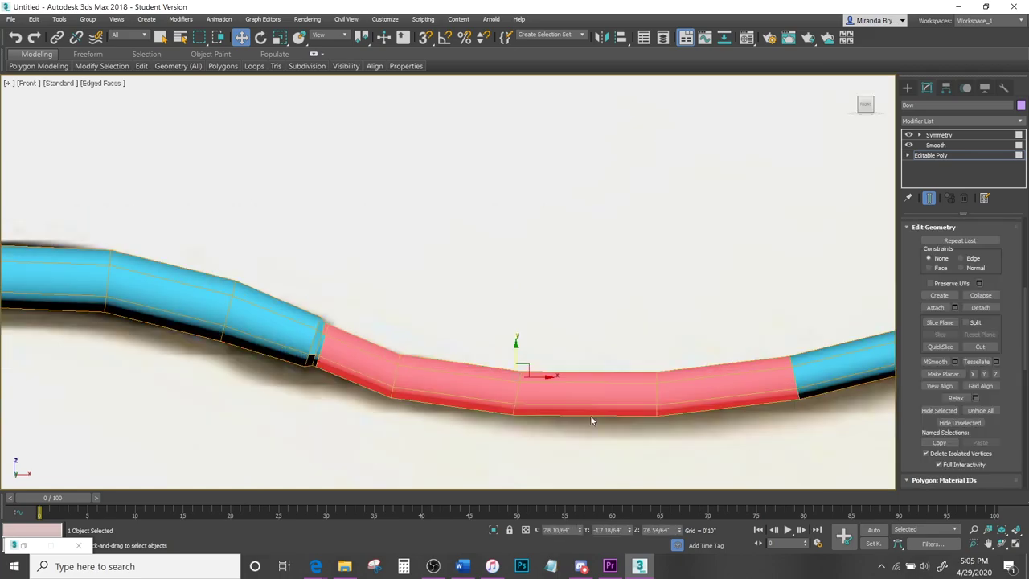
Select all the limb's polygons from the edge of the grip out to the bow's tip, leaving out the string.
scroll(310, 388, "up", 4)
left_click_drag(364, 379, 324, 320, "ctrl")
scroll(616, 288, "down", 6)
middle_click_drag(616, 288, 158, 405)
left_click_drag(242, 262, 565, 466, "ctrl")
scroll(645, 256, "up", 5)
left_click_drag(698, 359, 144, 134, "ctrl")
left_click_drag(122, 141, 138, 193, "alt")
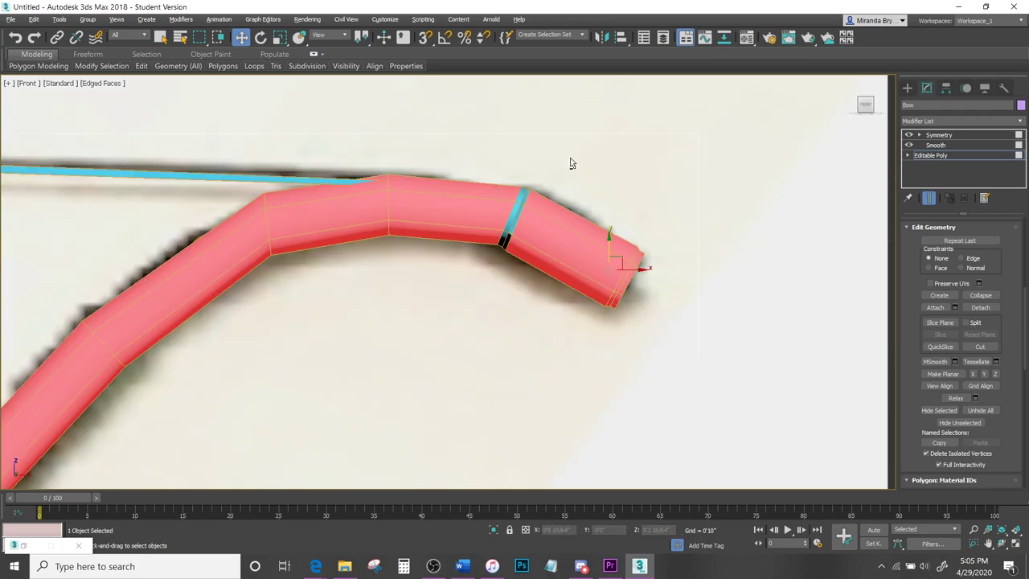
Remove the tip section and its end rim from the limb polygon selection, and assign the limb a material ID.
left_click(552, 296, "alt")
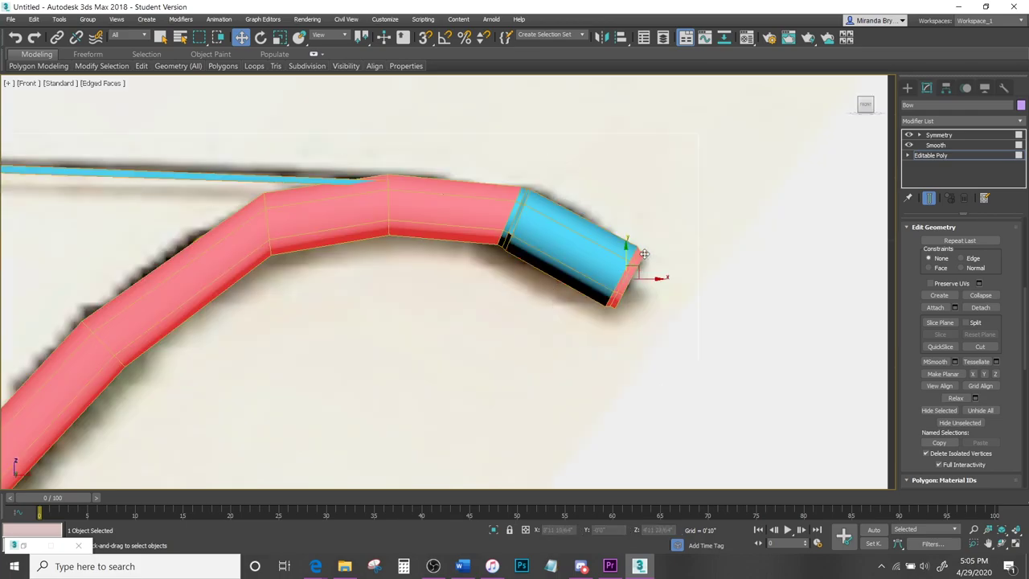
scroll(649, 256, "up", 4)
left_click(620, 247, "alt")
left_click_drag(541, 367, 536, 406, "alt")
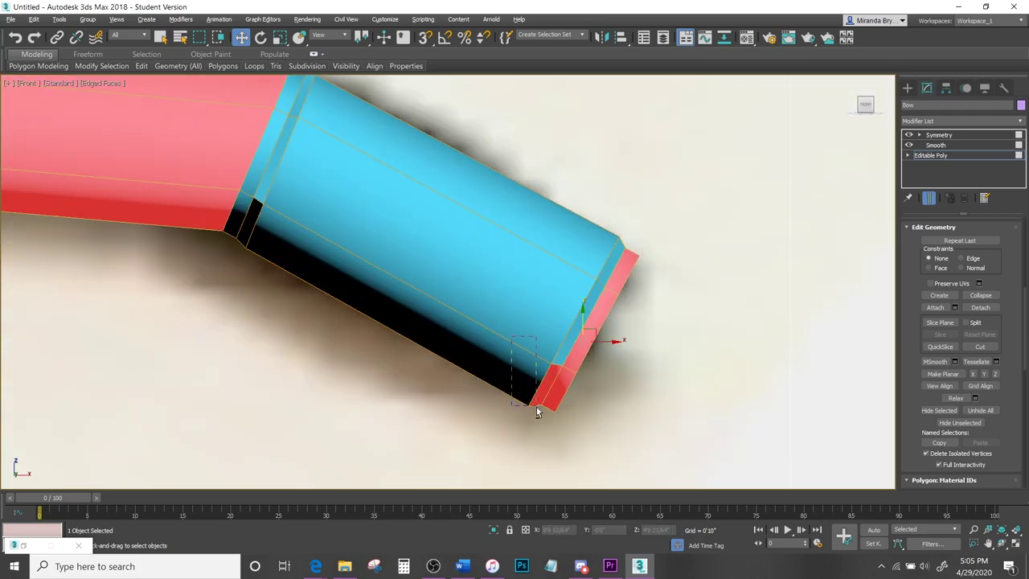
scroll(979, 321, "down", 4)
left_click(980, 304)
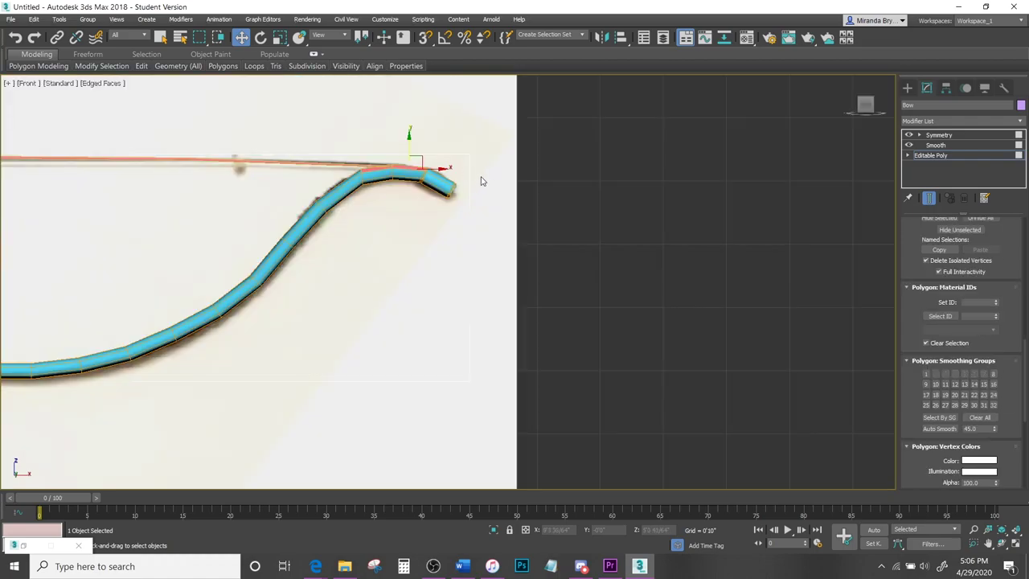
Limit the polygon selection to the string alone and set its material ID to 2.
scroll(480, 177, "up", 8)
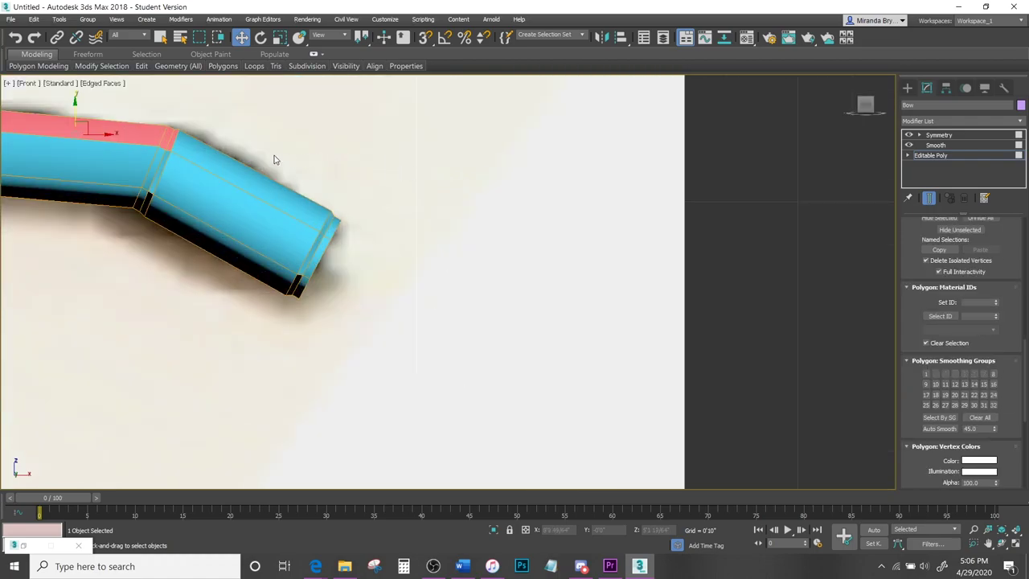
middle_click_drag(210, 243, 643, 337)
scroll(572, 263, "down", 5)
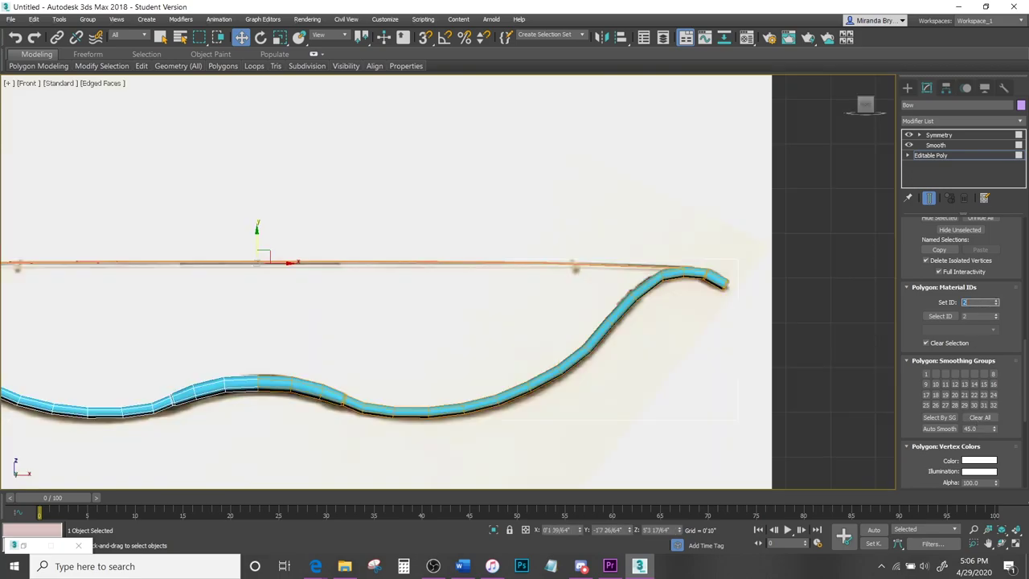
Change an unused material slot to a Multi/Sub-Object material, keeping the old material as a sub-material.
left_click(931, 156)
key("alt+w")
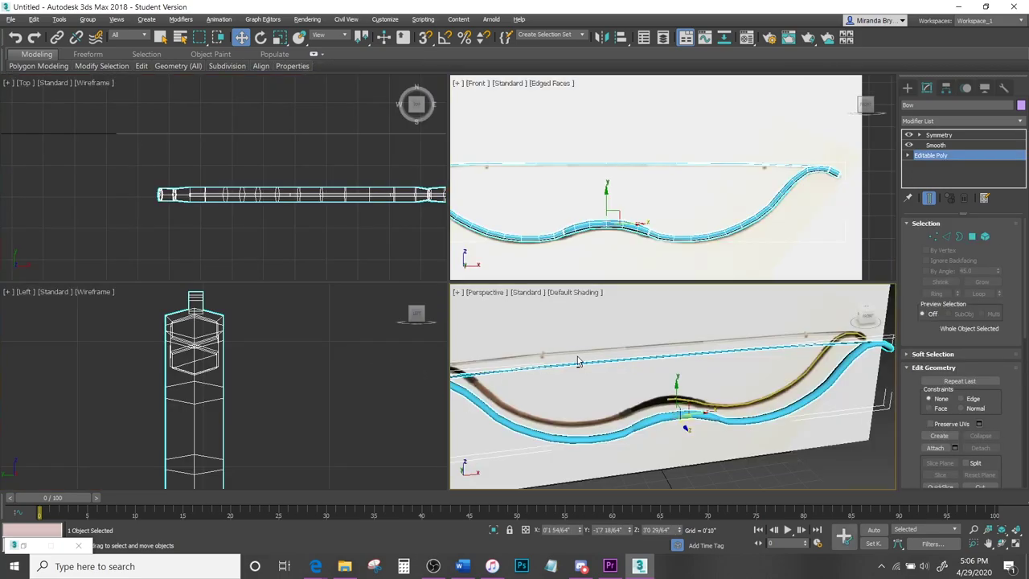
key("alt+w")
key("m")
left_click(207, 115)
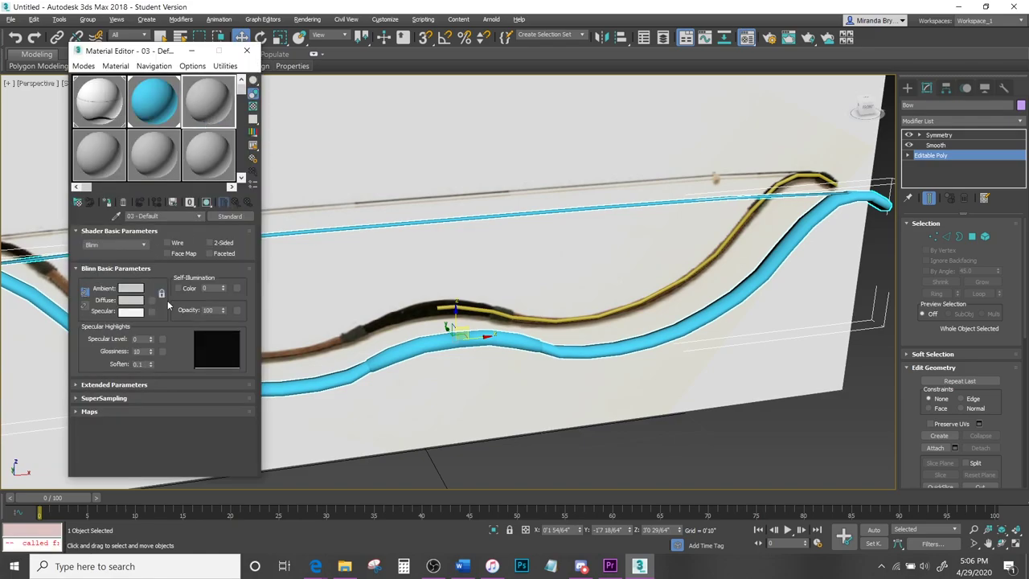
left_click(229, 216)
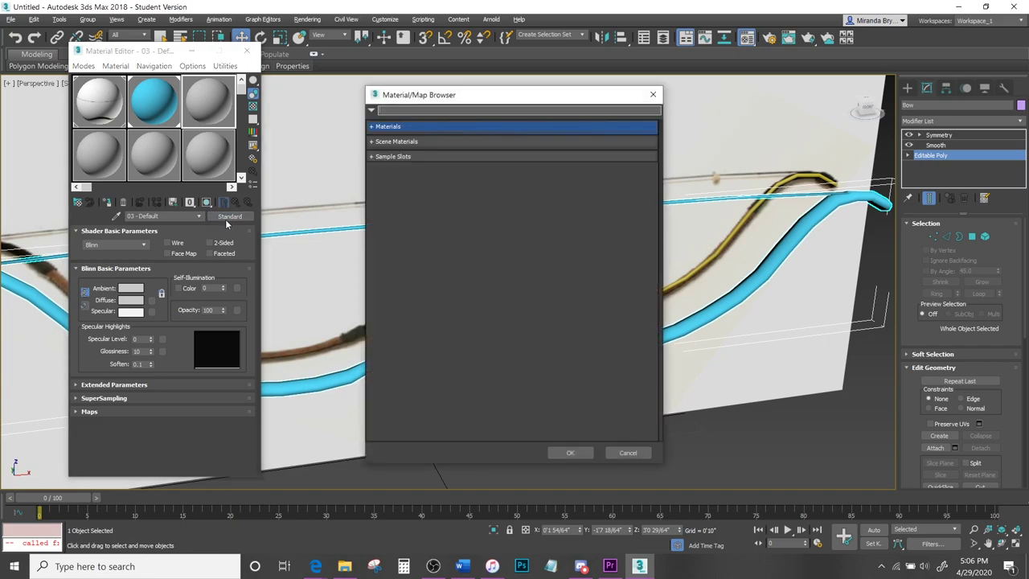
left_click(378, 140)
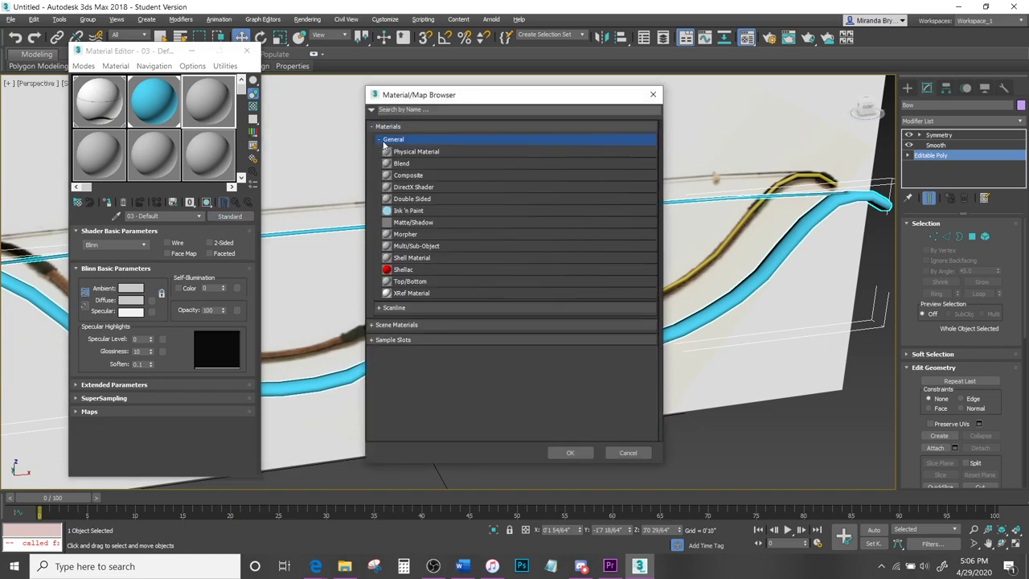
left_click(412, 246)
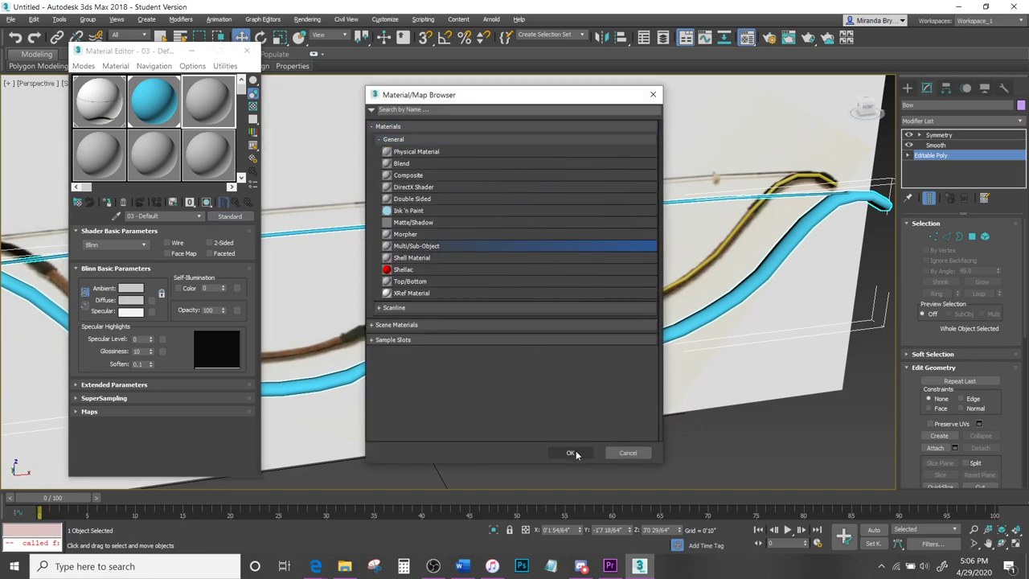
left_click(571, 453)
left_click(138, 292)
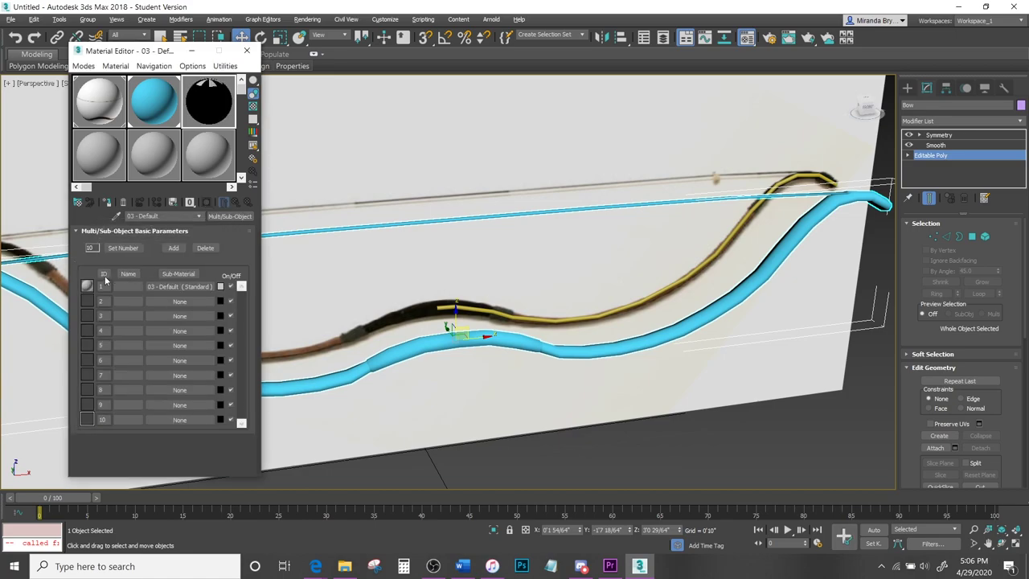
Set the number of sub-materials to 3 and copy the first sub-material into the second and third slots.
left_click(114, 249)
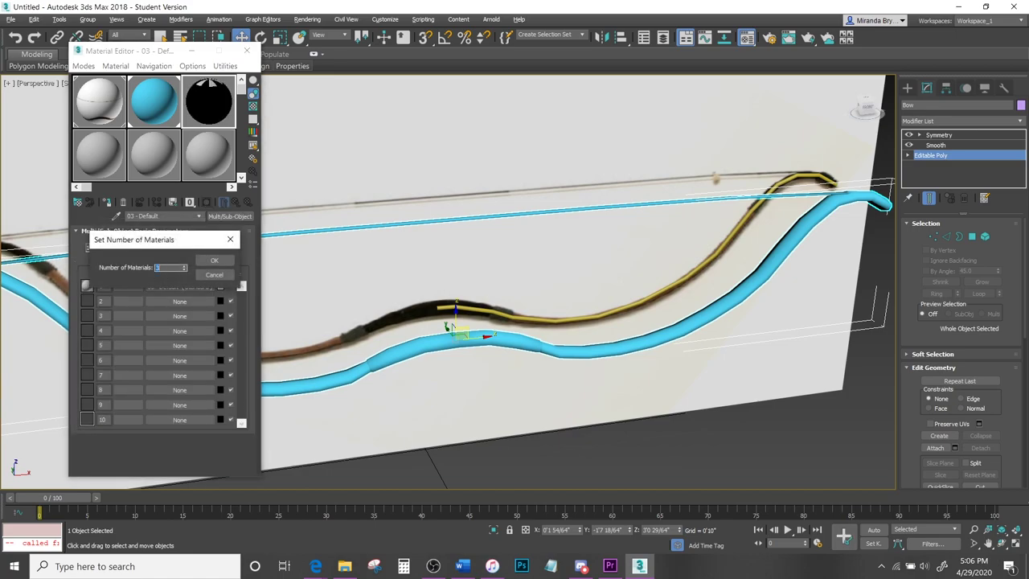
left_click(224, 262)
left_click_drag(192, 287, 182, 318)
left_click(148, 266)
left_click(149, 298)
left_click(135, 297)
Colour the first sub-material dark brown and the second pale cream, about RGB 225, 199, 154.
left_click(220, 287)
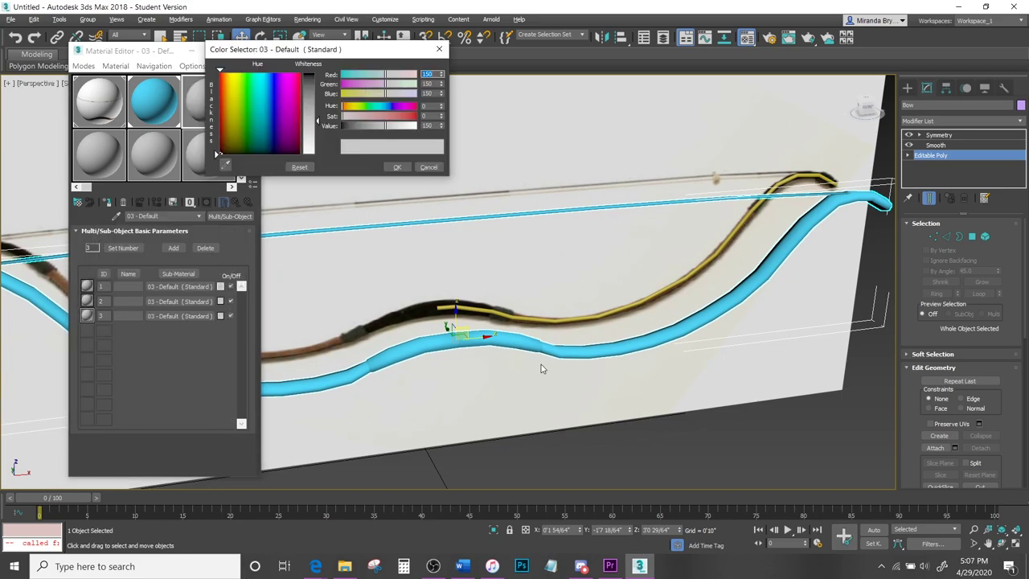
left_click(225, 98)
left_click_drag(364, 125, 355, 124)
left_click(397, 167)
left_click(221, 301)
left_click_drag(237, 103, 229, 84)
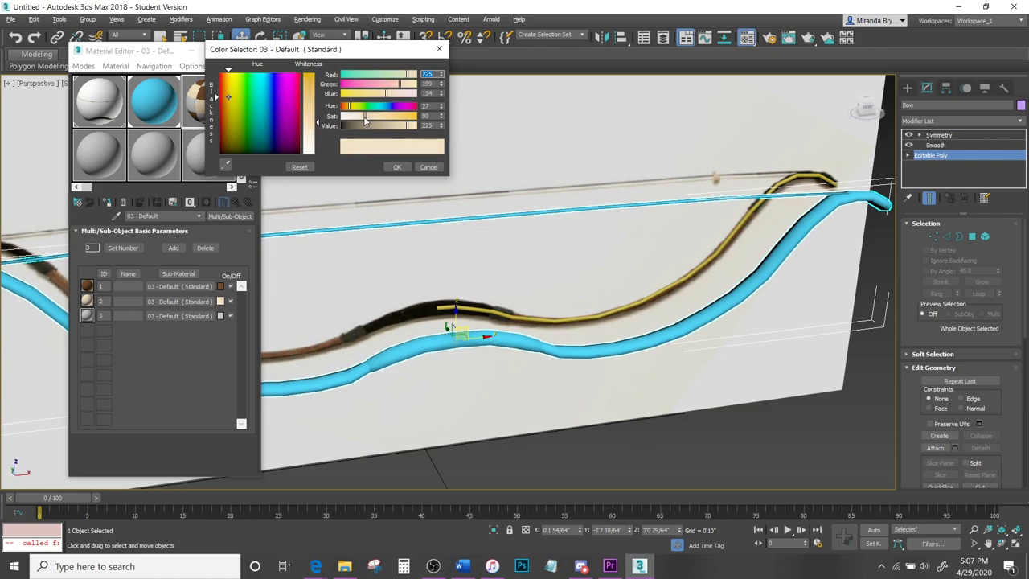
left_click(397, 165)
Colour the third sub-material near-black and apply the Multi/Sub-Object material to the bow.
left_click(221, 316)
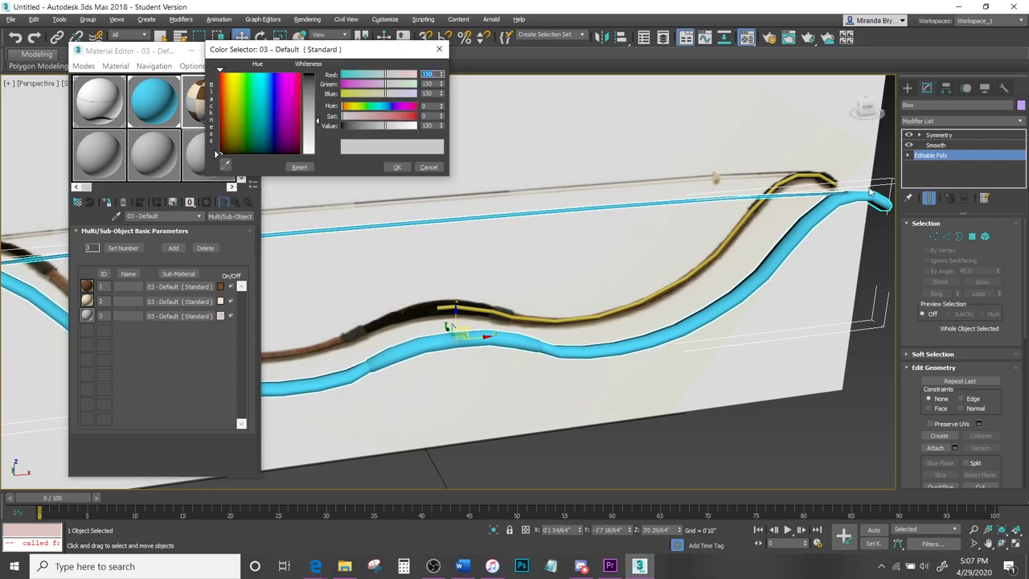
left_click(344, 125)
left_click_drag(344, 95, 345, 95)
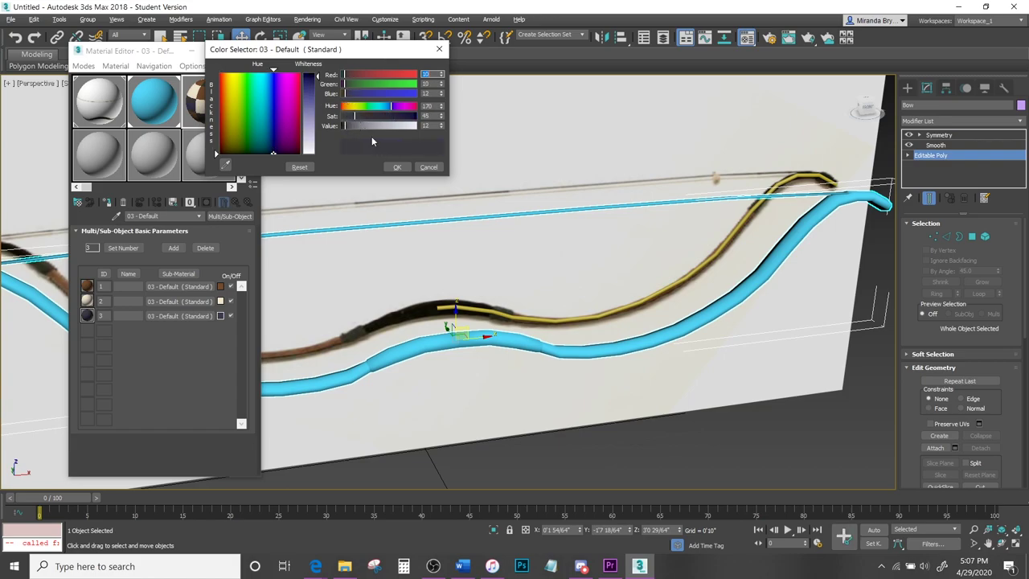
left_click(397, 167)
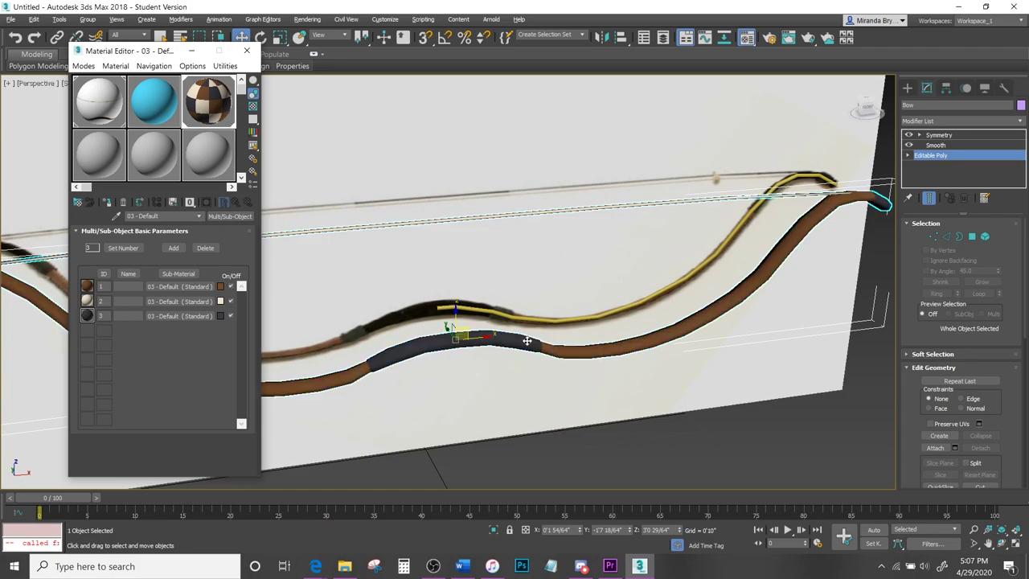
left_click(246, 50)
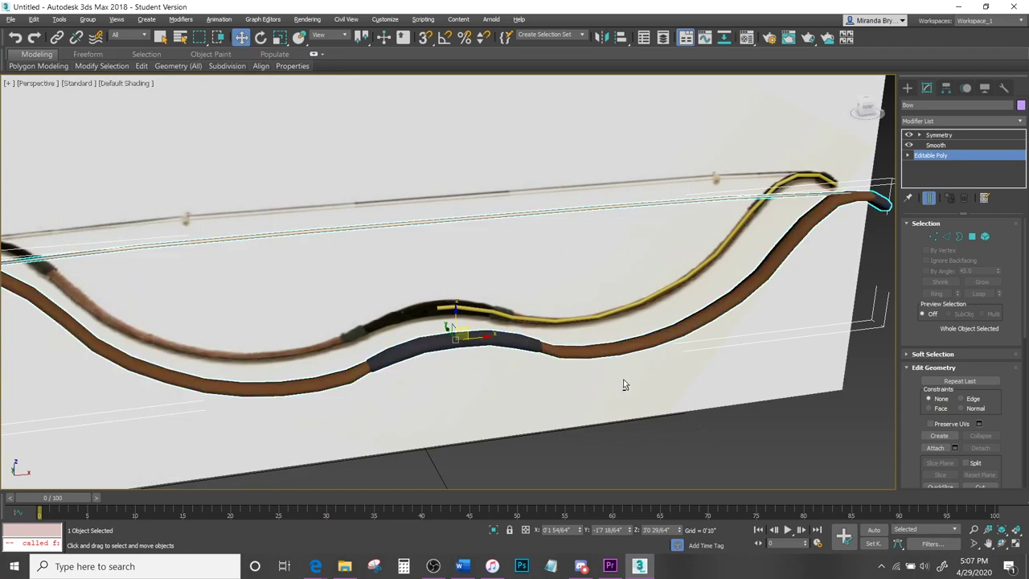
Create a plane about 5'6" by 13'2" in the front view, in the empty space beside the bow's reference image.
middle_click_drag(622, 378, 652, 429, "alt")
left_click(657, 377)
middle_click_drag(657, 376, 624, 386, "alt")
scroll(689, 354, "up", 3)
scroll(689, 354, "down", 3)
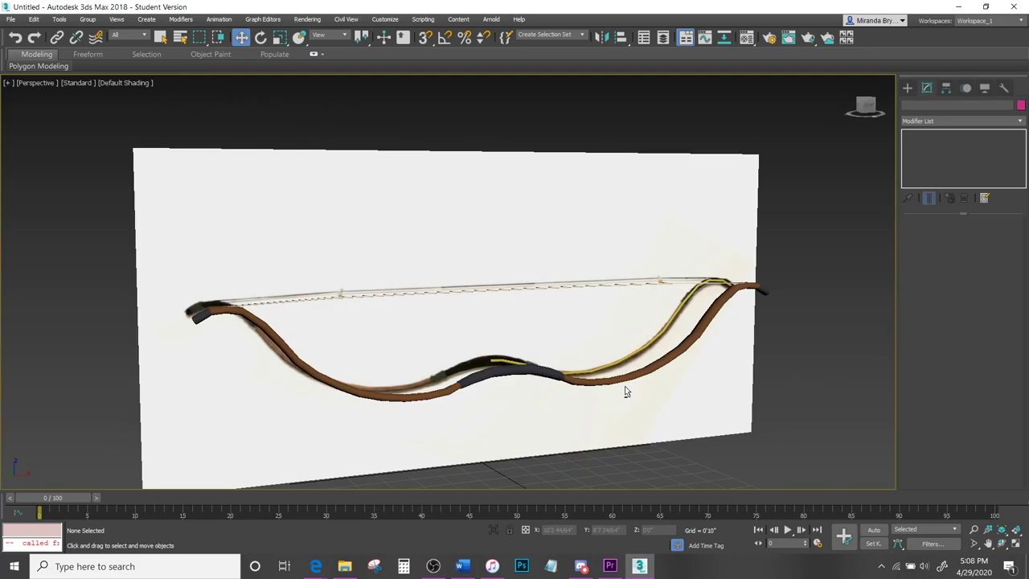
key("f")
left_click(907, 87)
left_click(980, 202)
middle_click_drag(692, 195, 566, 207)
left_click_drag(511, 162, 689, 237)
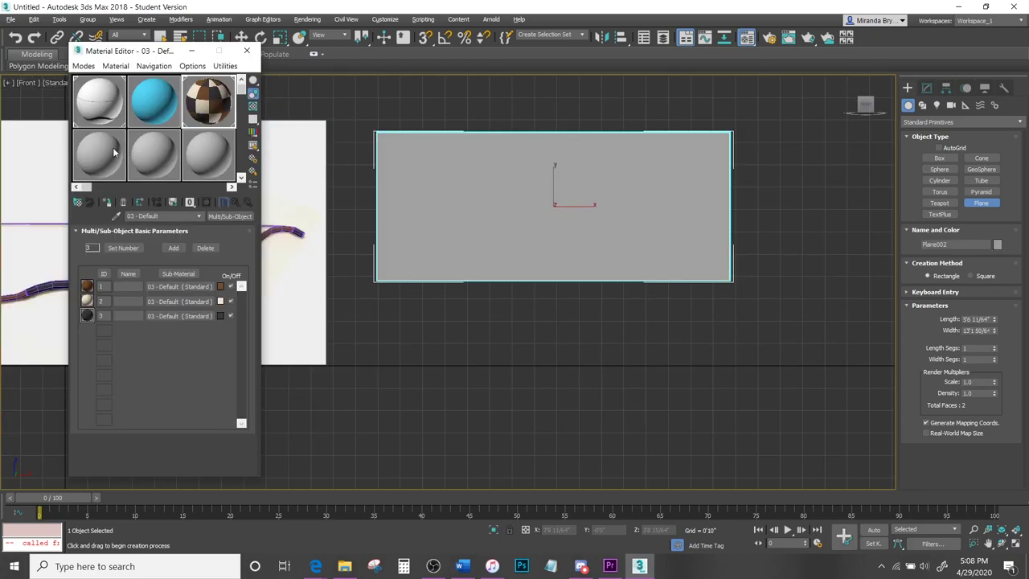
Give the new plane a material with the black-and-gray arrow image as its diffuse bitmap, displayed in the viewport.
left_click(114, 151)
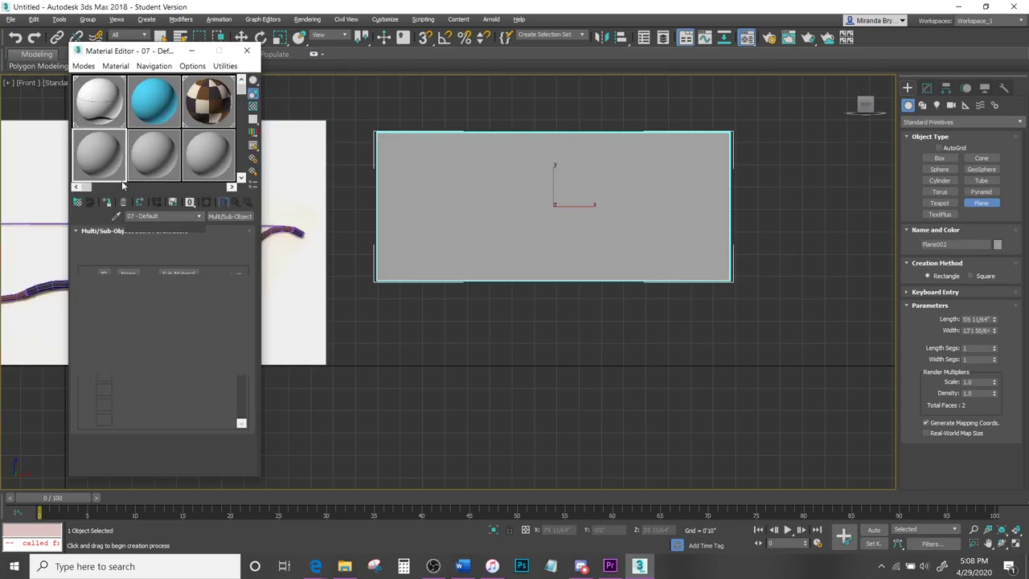
left_click(151, 300)
left_click(576, 455)
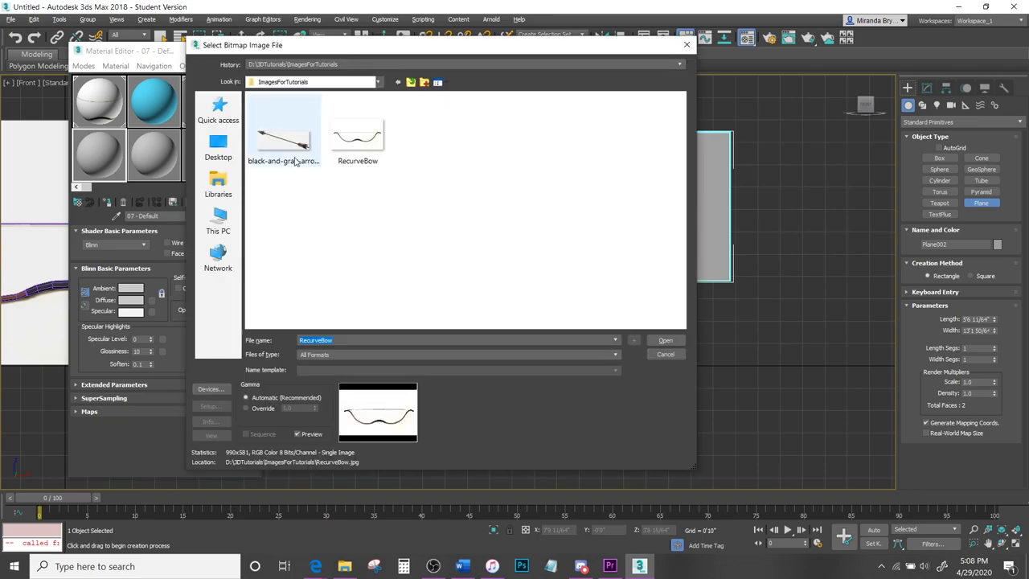
left_click(296, 161)
left_click(660, 342)
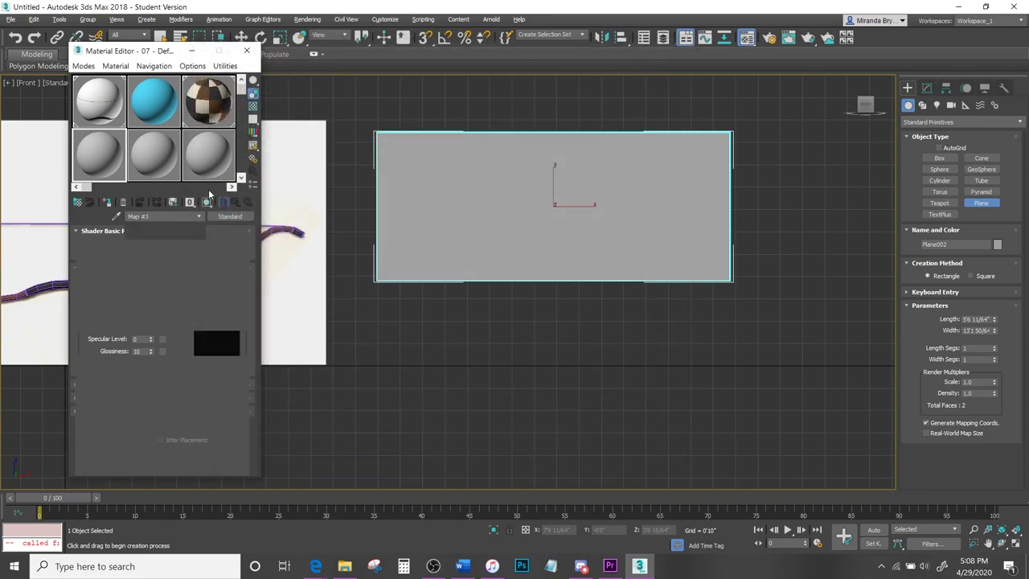
left_click(211, 202)
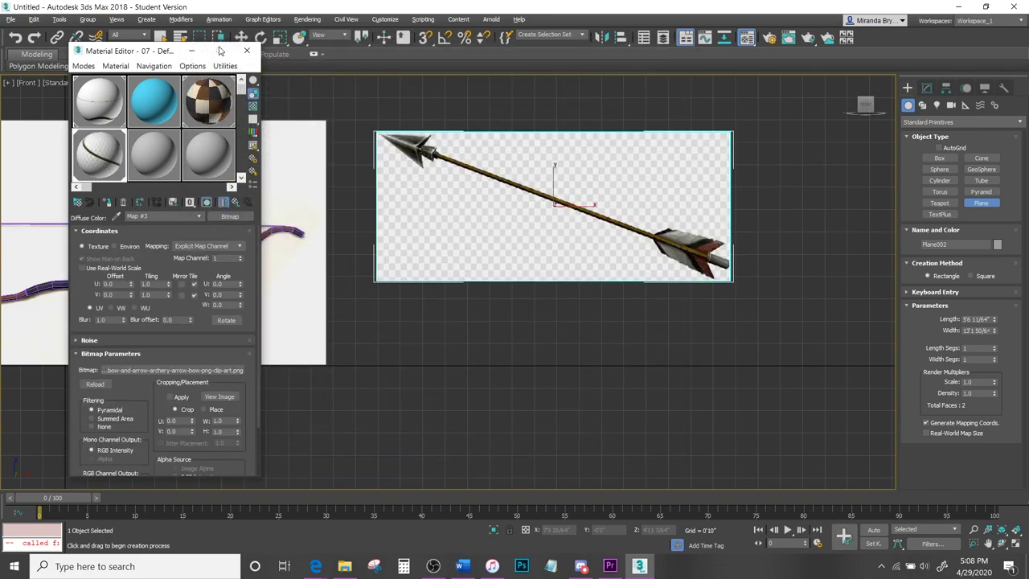
left_click(247, 49)
Rotate the arrow reference plane about 20 degrees so the arrow lies level, and resize it to about 2'9" by 7'1".
middle_click_drag(566, 199, 509, 296)
key("e")
left_click_drag(513, 257, 491, 249)
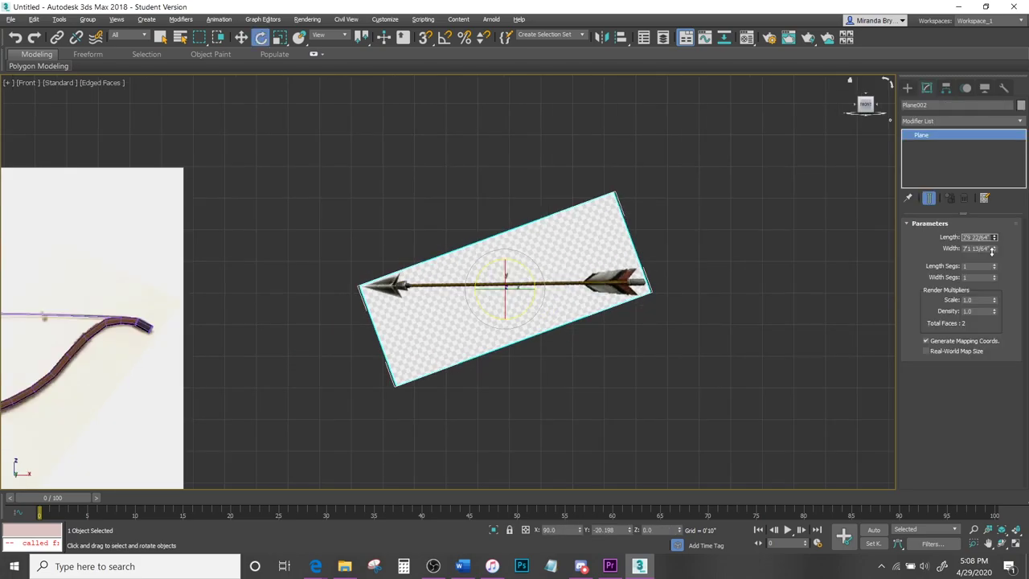
Freeze the arrow reference plane through its object properties, with Show Frozen in Gray turned off.
right_click(648, 198)
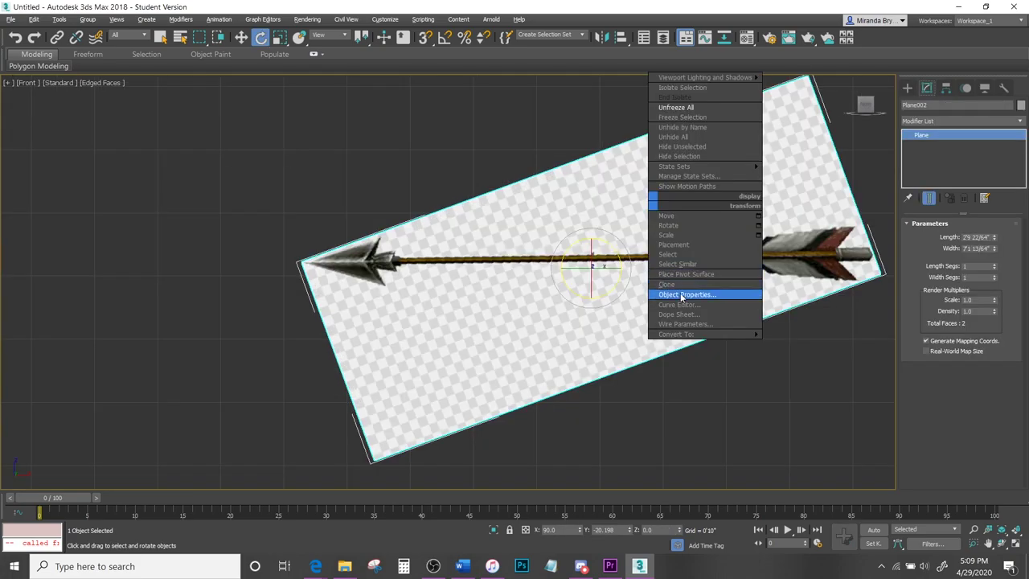
left_click(682, 296)
left_click(438, 359)
left_click(426, 263)
left_click(550, 432)
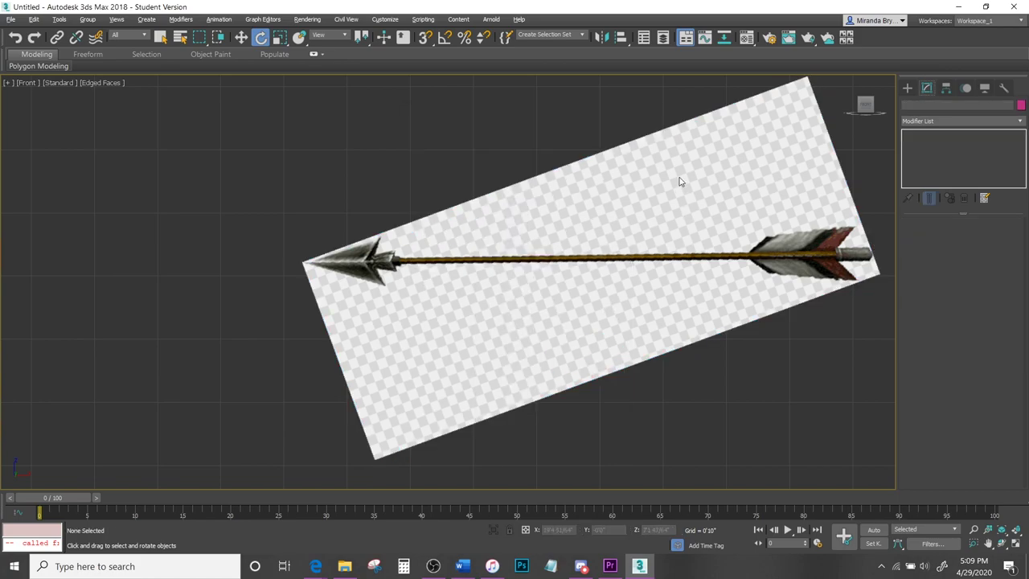
Create a thin six-sided cylinder with a radius of about 39/64" in the left view for the arrow's shaft.
scroll(885, 165, "up", 2)
left_click(908, 88)
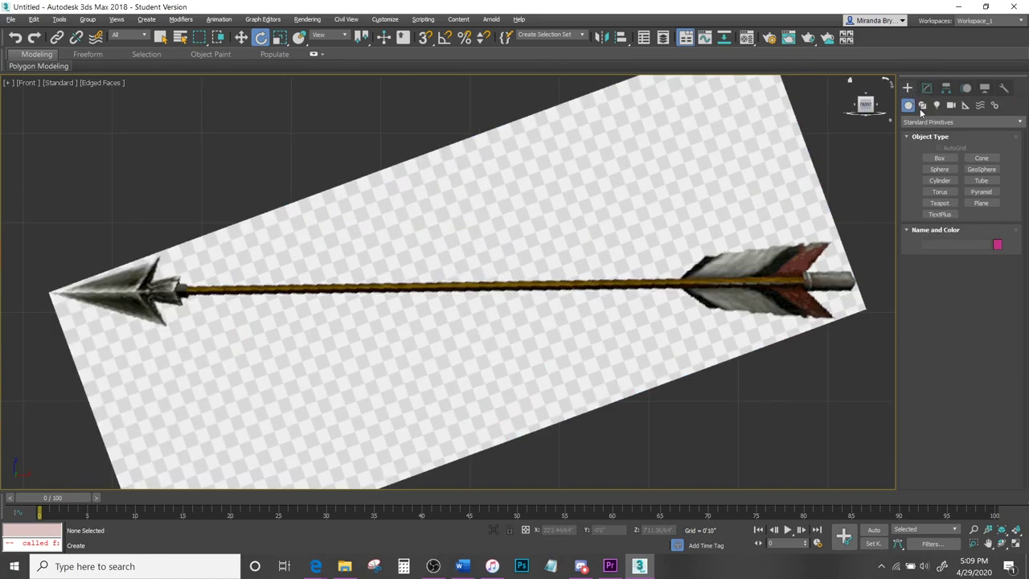
left_click(941, 180)
key("alt+w")
scroll(297, 351, "down", 4)
middle_click_drag(221, 333, 245, 432)
left_click_drag(205, 325, 208, 322)
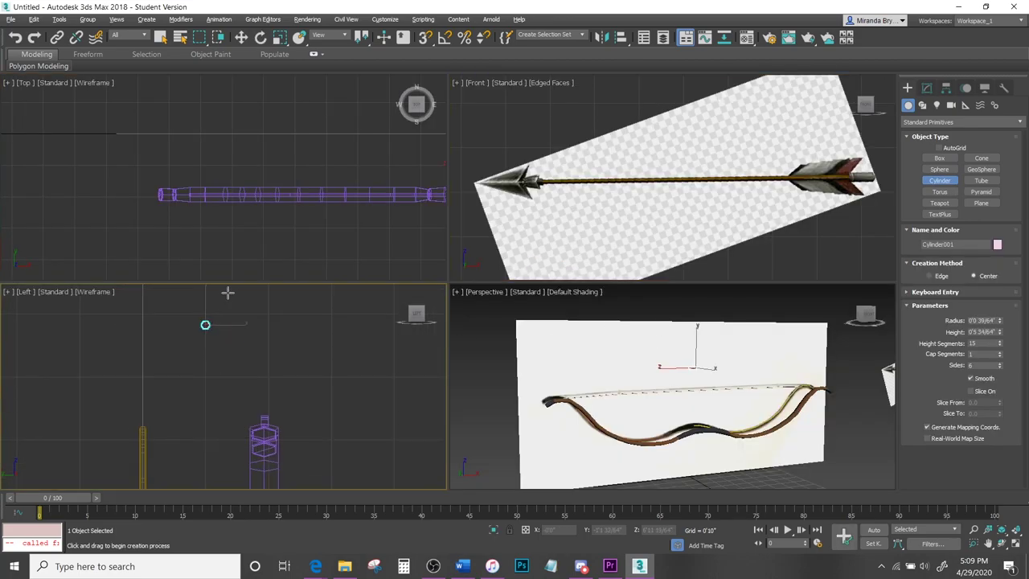
Fit the cylinder along the arrow's shaft with 1 height segment, a height of about 5'9" and a radius of about 34/64".
left_click(929, 88)
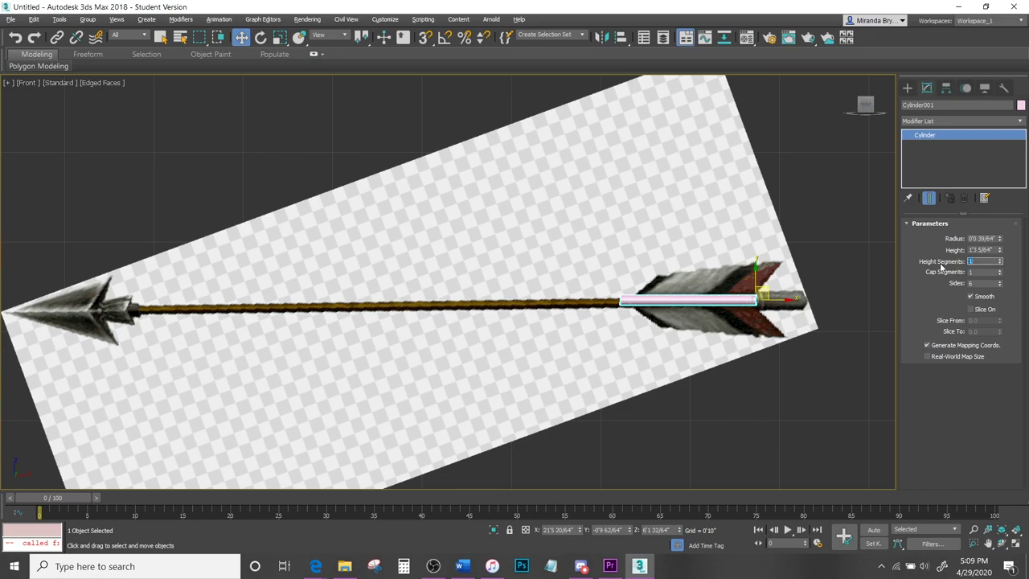
left_click_drag(1000, 250, 1017, 61)
left_click_drag(999, 238, 998, 244)
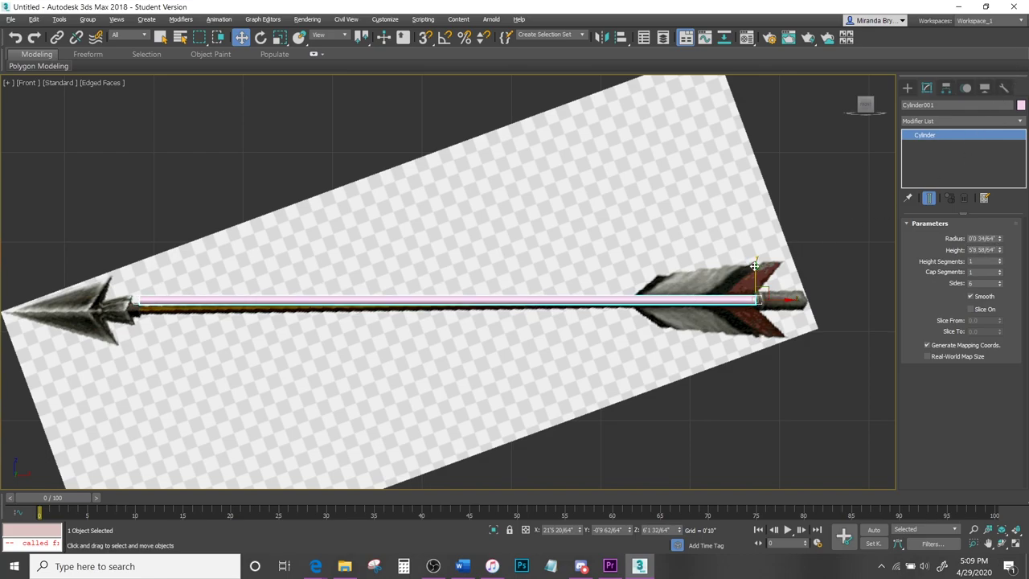
Add an Edit Poly modifier to the cylinder and select only the end cap polygon at the fletching end.
left_click(961, 121)
left_click(938, 533)
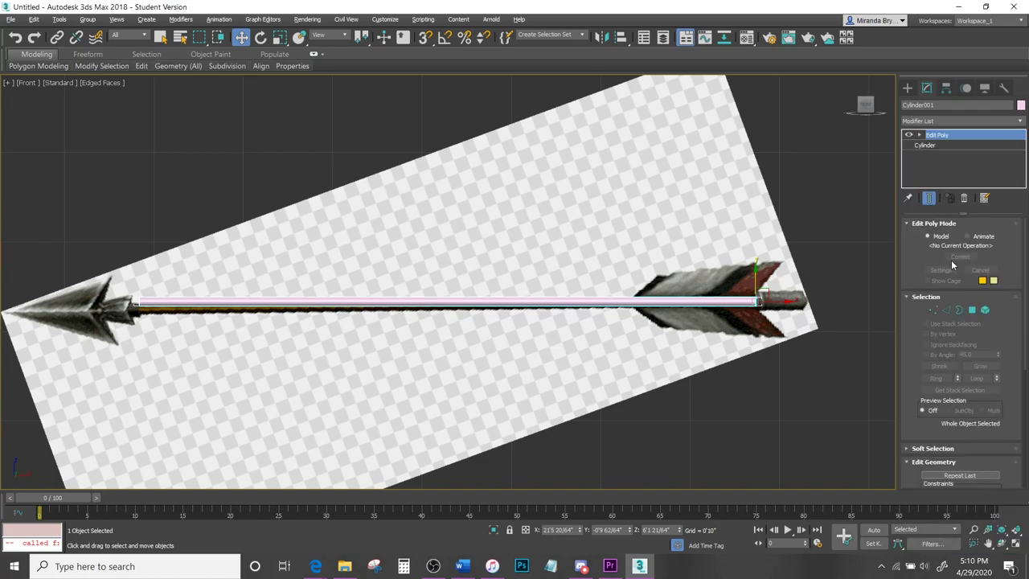
left_click(972, 310)
scroll(785, 294, "up", 10)
left_click_drag(727, 258, 518, 408)
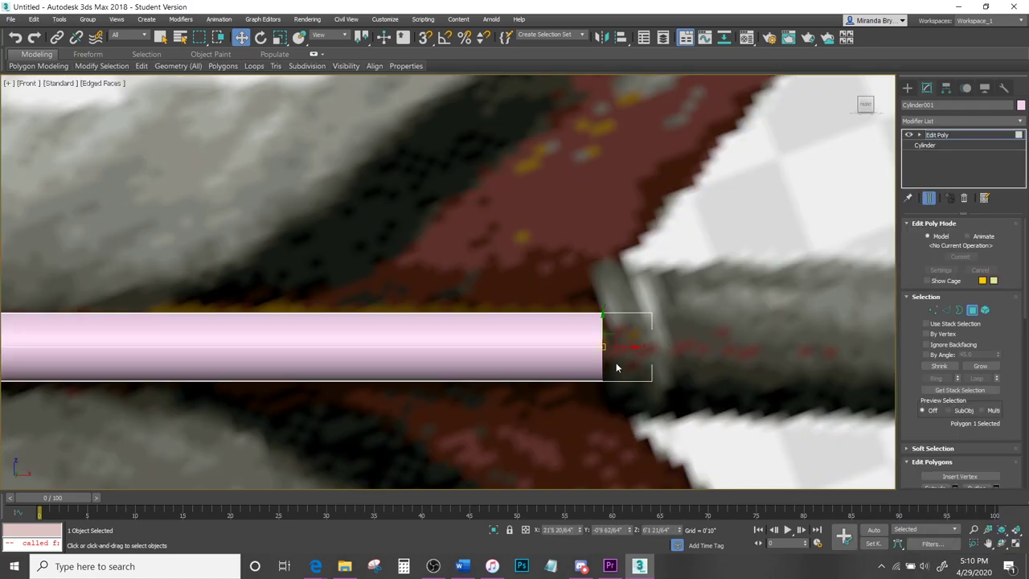
key("alt+w")
middle_click(810, 363)
key("alt+w")
key("z")
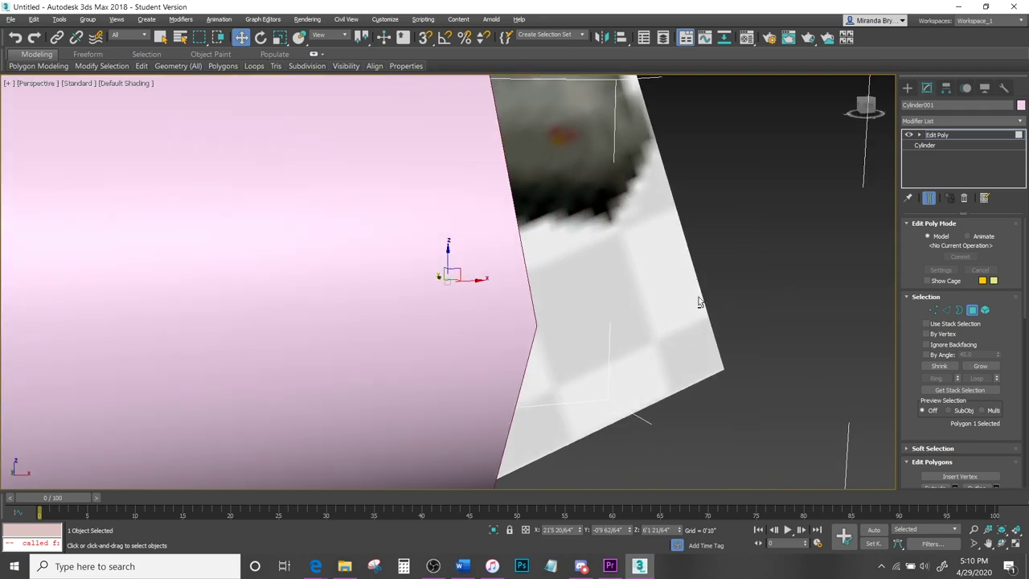
middle_click_drag(699, 295, 610, 302, "alt")
left_click_drag(611, 302, 603, 305, "alt")
Extrude the shaft's rear end polygon and bevel it outward to the width and end of the arrow's nock.
key("alt+w")
middle_click(580, 276)
key("alt+w")
scroll(957, 395, "down", 5)
left_click(955, 408)
left_click(490, 340)
left_click_drag(459, 306, 459, 209)
left_click(454, 322)
left_click(955, 421)
left_click_drag(457, 323, 461, 272)
left_click(454, 340)
Scale up the edge loop at the base of the nock until the nock has an even width along its length.
key("2")
double_click(393, 322)
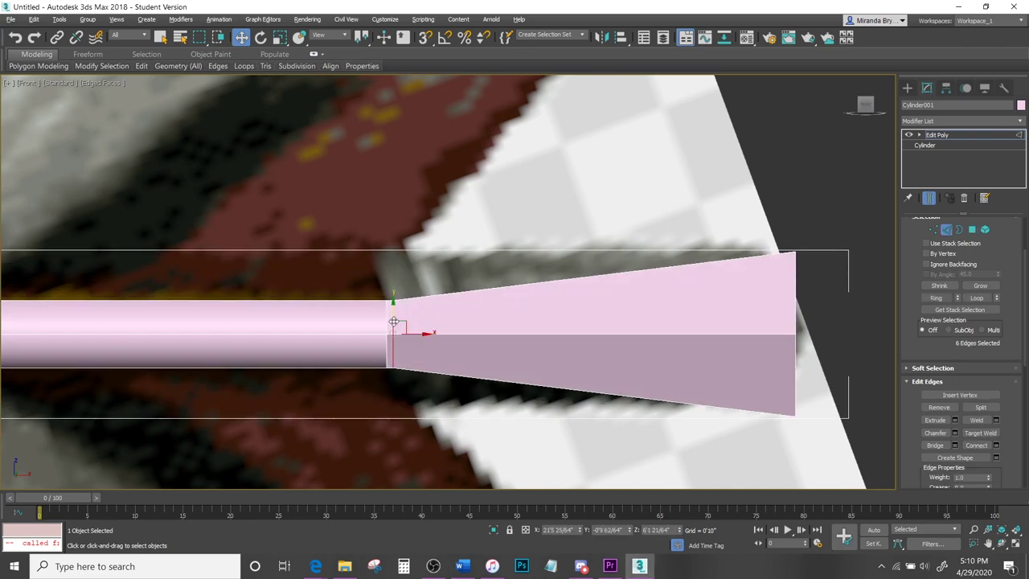
key("r")
left_click_drag(398, 320, 408, 266)
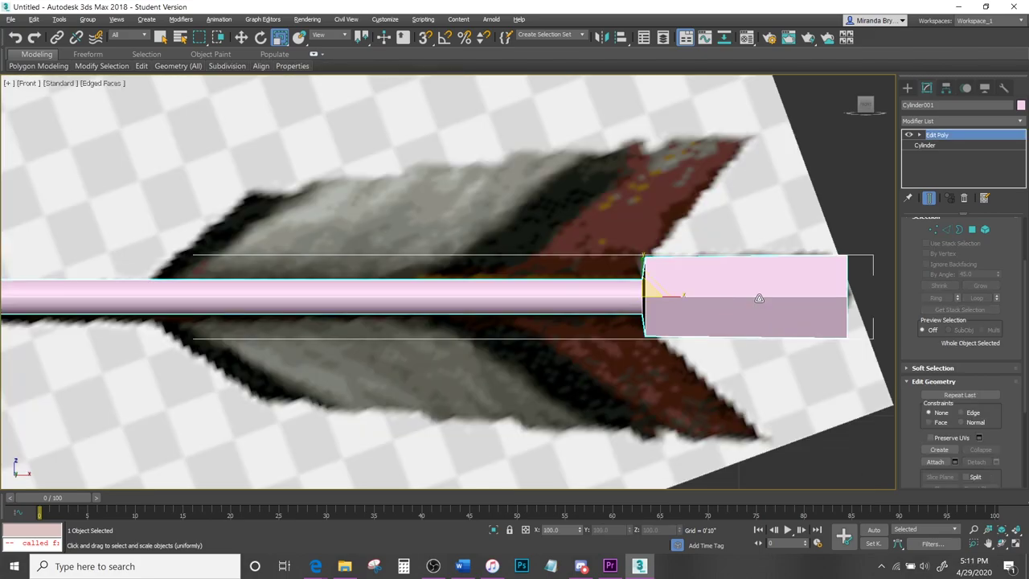
Select the shaft's end polygon at the arrowhead and extrude it slightly toward the arrowhead.
key("w")
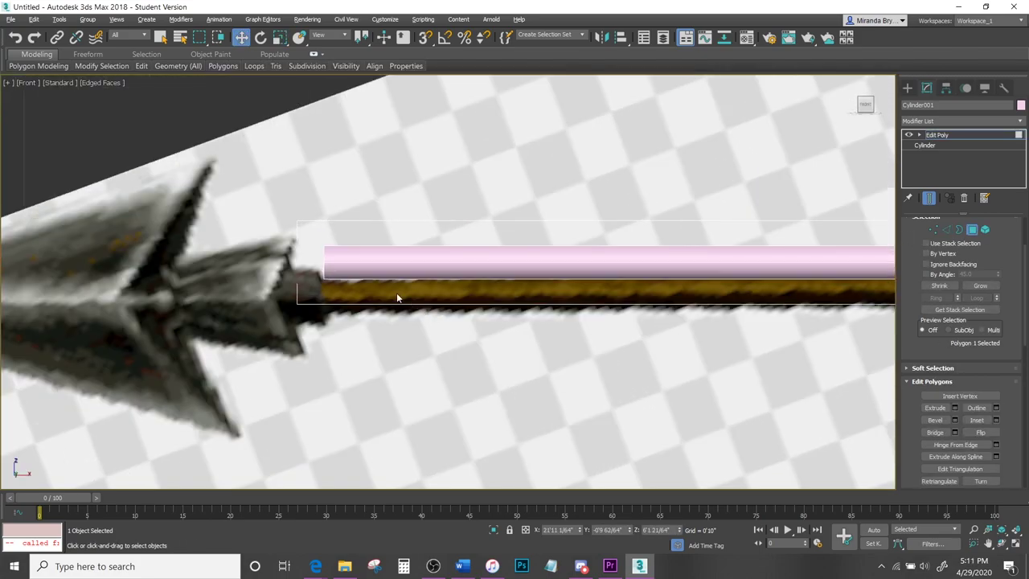
left_click_drag(344, 311, 344, 310)
left_click_drag(443, 192, 491, 341, "alt")
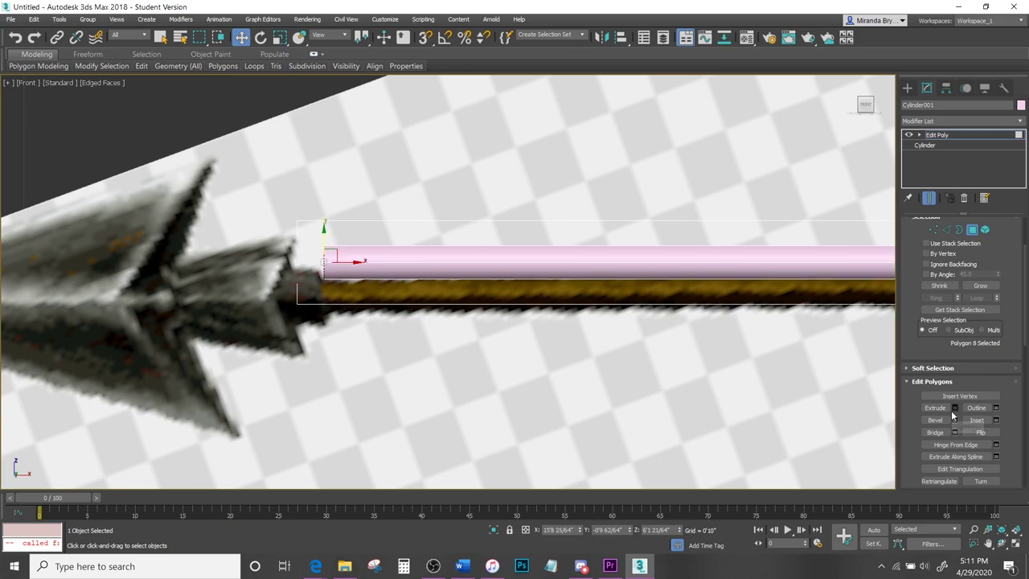
left_click(955, 407)
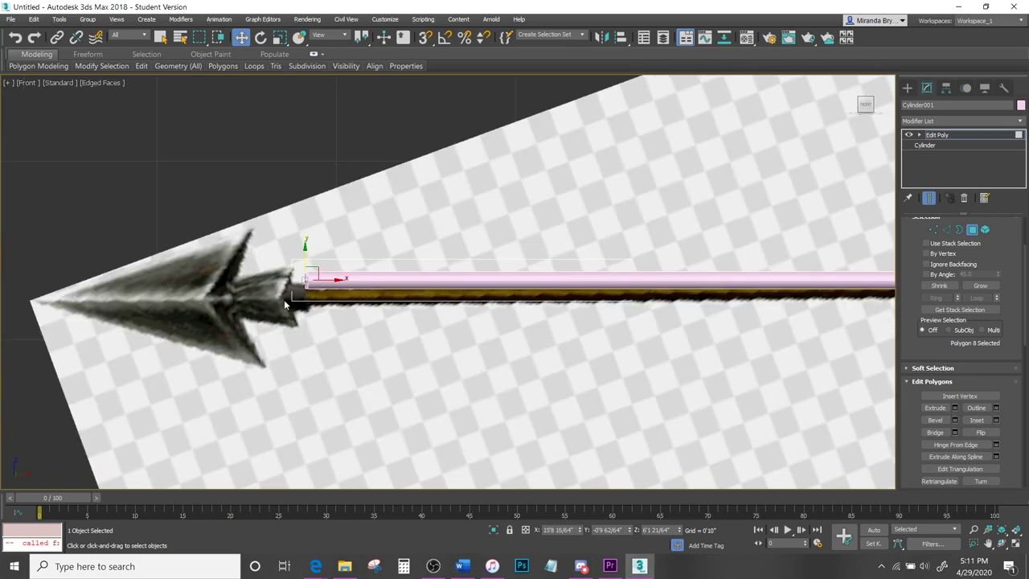
scroll(284, 302, "down", 3)
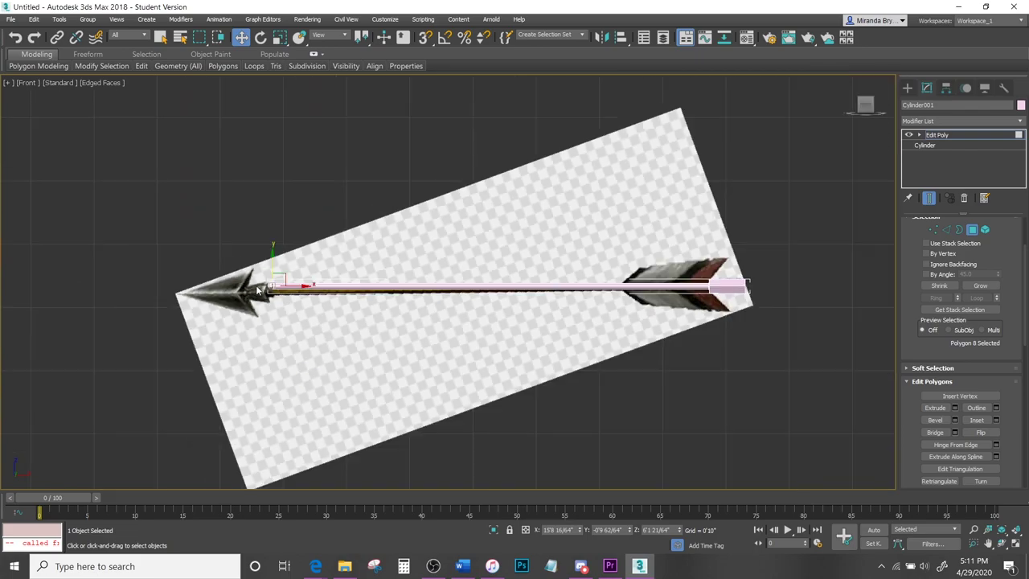
Bevel the shaft's front end polygon toward the arrowhead so that it flares outward into the arrowhead's socket.
scroll(256, 291, "up", 3)
scroll(293, 267, "down", 3)
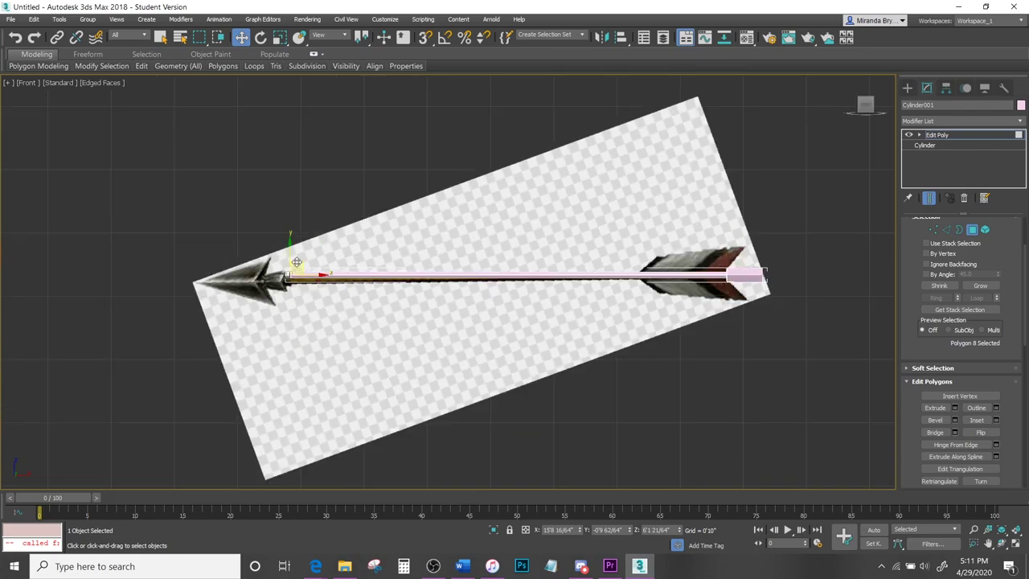
scroll(296, 262, "up", 5)
left_click(954, 419)
left_click_drag(459, 306, 467, 386)
left_click_drag(457, 323, 463, 357)
left_click(455, 340)
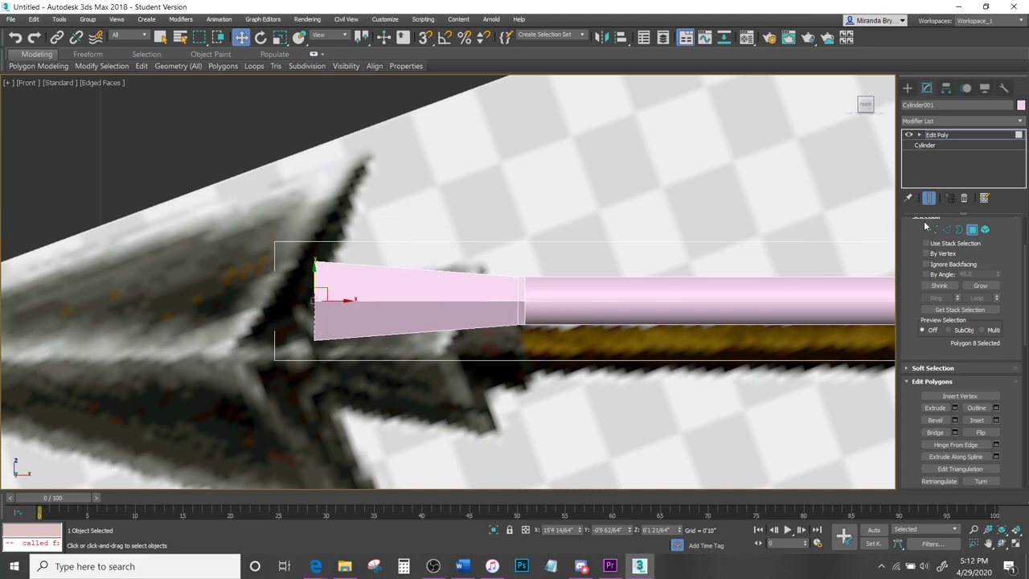
Scale up the edge loop at the base of the flared socket on the arrowhead end of the shaft.
key("2")
double_click(519, 315)
key("r")
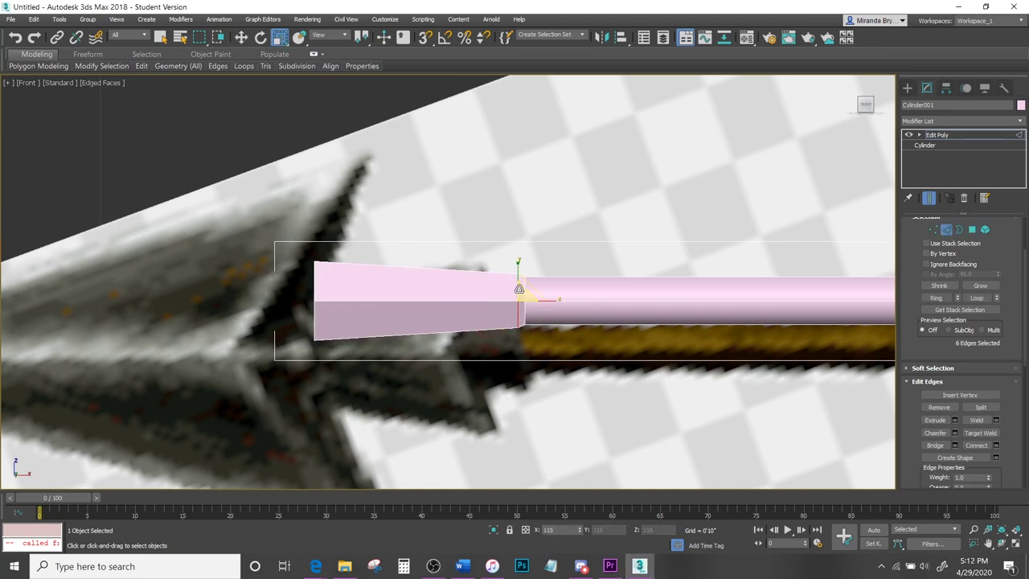
left_click(947, 231)
Draw a plane about 0'4 54/64" long and 1'4 62/64" wide over the upper fletching of the reference arrow.
left_click(985, 204)
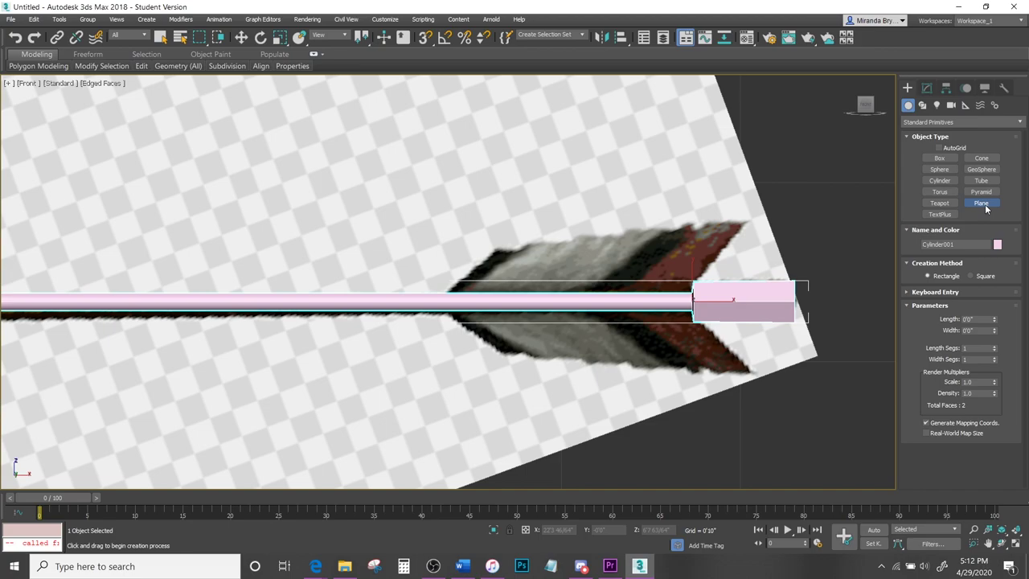
scroll(514, 254, "up", 3)
left_click_drag(844, 191, 415, 313)
Assign the blue 02 - Default material to the fletching plane and set its opacity to 35.
key("m")
left_click_drag(99, 156, 451, 207)
left_click_drag(153, 102, 450, 233)
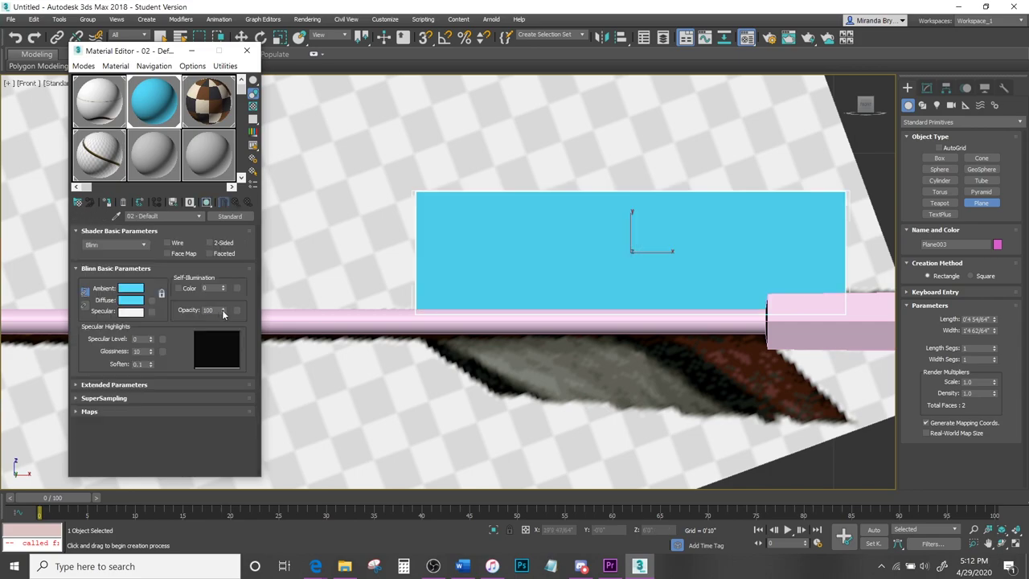
left_click_drag(223, 329, 224, 348)
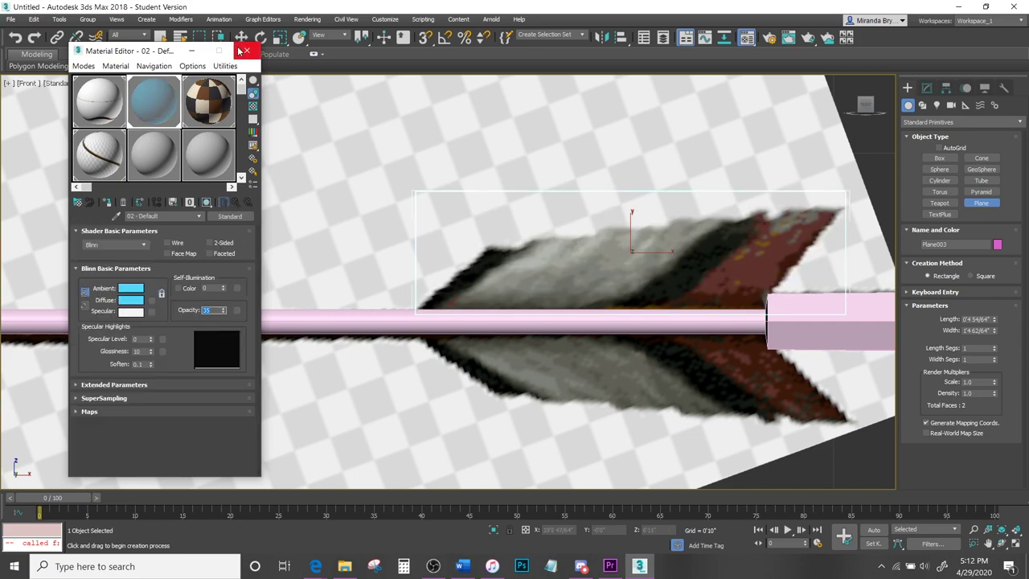
left_click(239, 51)
Move the fletching plane and the shaft together about 1'0 2/64" away from the reference image in the top view.
left_click(635, 316, "ctrl")
key("alt+w")
middle_click_drag(372, 202, 217, 202)
left_click_drag(382, 149, 381, 163)
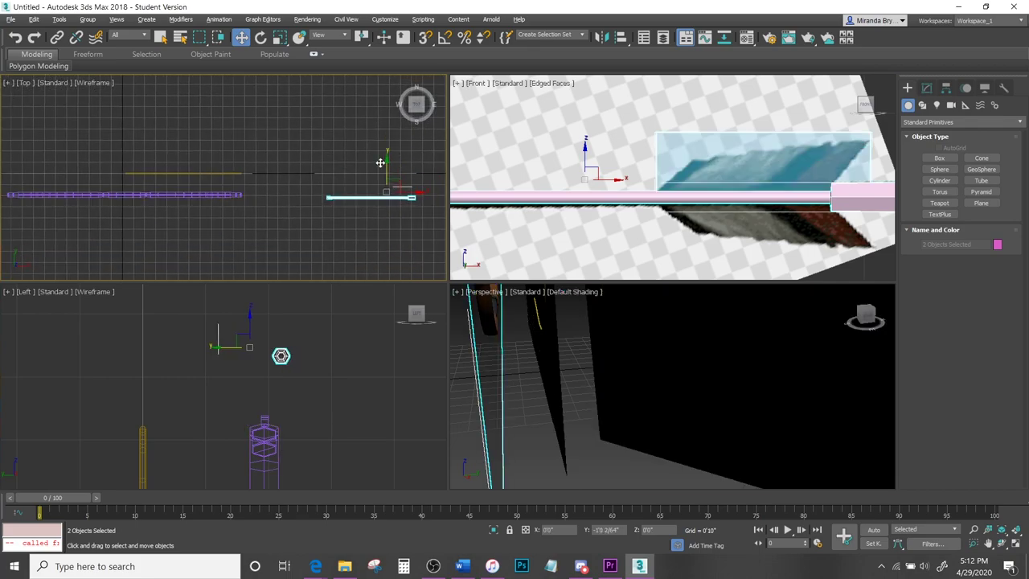
Give the fletching plane three width segments, add an Edit Poly modifier and switch to vertex editing.
left_click(766, 189)
key("alt+w")
left_click(926, 87)
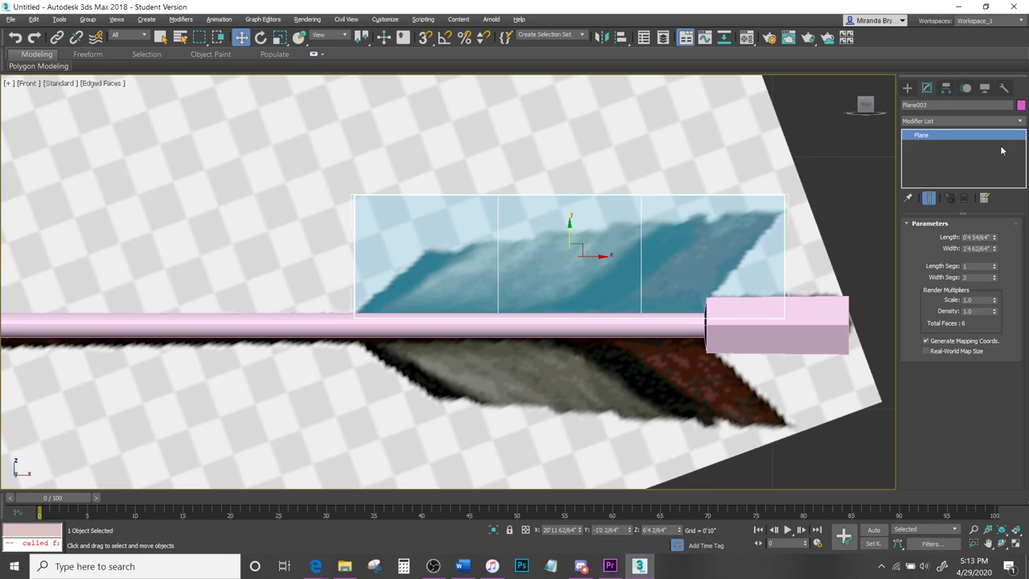
left_click(1021, 123)
scroll(965, 402, "down", 1)
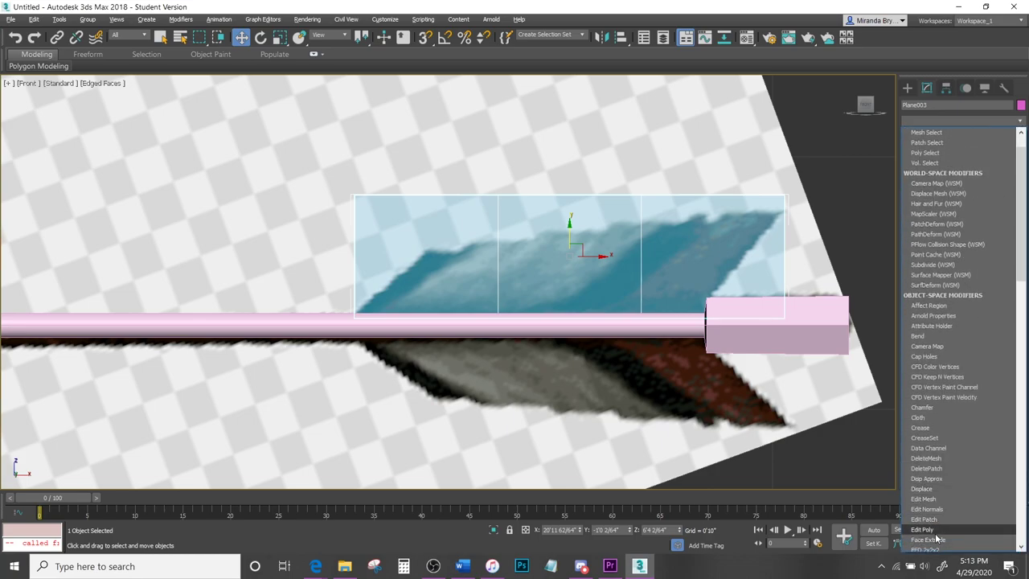
left_click(940, 537)
left_click(933, 310)
Move the fin's lower rear corner vertex to the base of the nock and lower the four top vertices to the feather's tip height.
left_click_drag(812, 284, 746, 350)
scroll(813, 323, "up", 3)
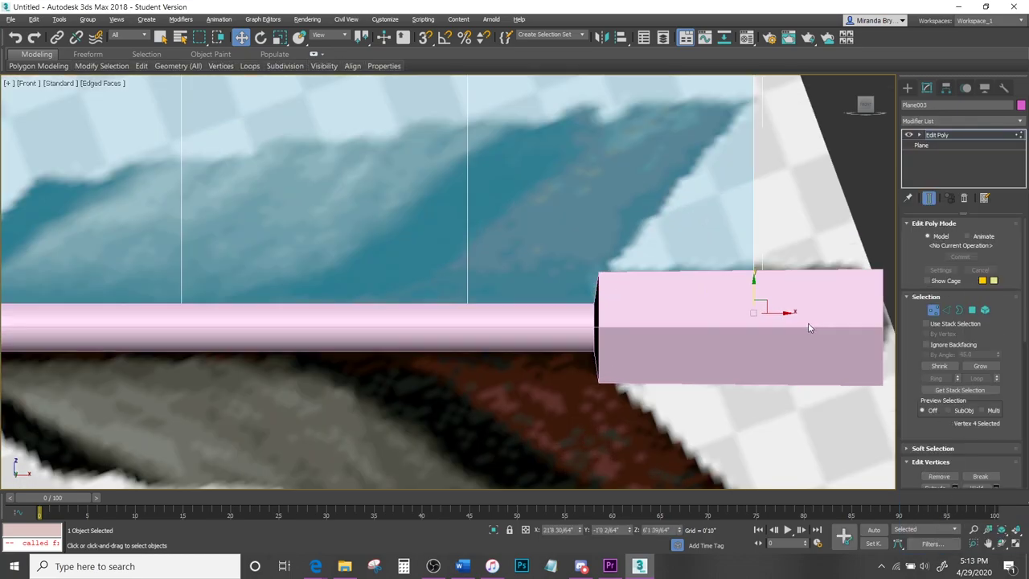
left_click_drag(776, 312, 610, 277)
scroll(608, 277, "down", 2)
middle_click_drag(485, 209, 565, 264)
left_click_drag(153, 136, 828, 229)
left_click_drag(487, 153, 488, 175)
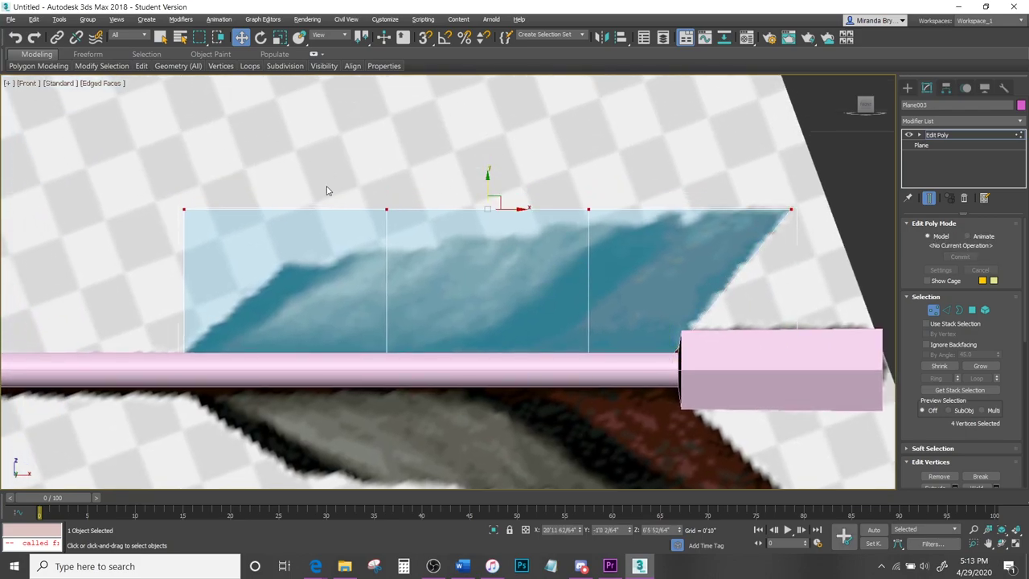
Move the fin's top front corner and first inner division onto the front slope of the reference feather.
left_click_drag(161, 200, 221, 245)
left_click_drag(184, 180, 237, 326)
left_click(385, 208)
left_click_drag(393, 277, 315, 320)
key("ctrl+z")
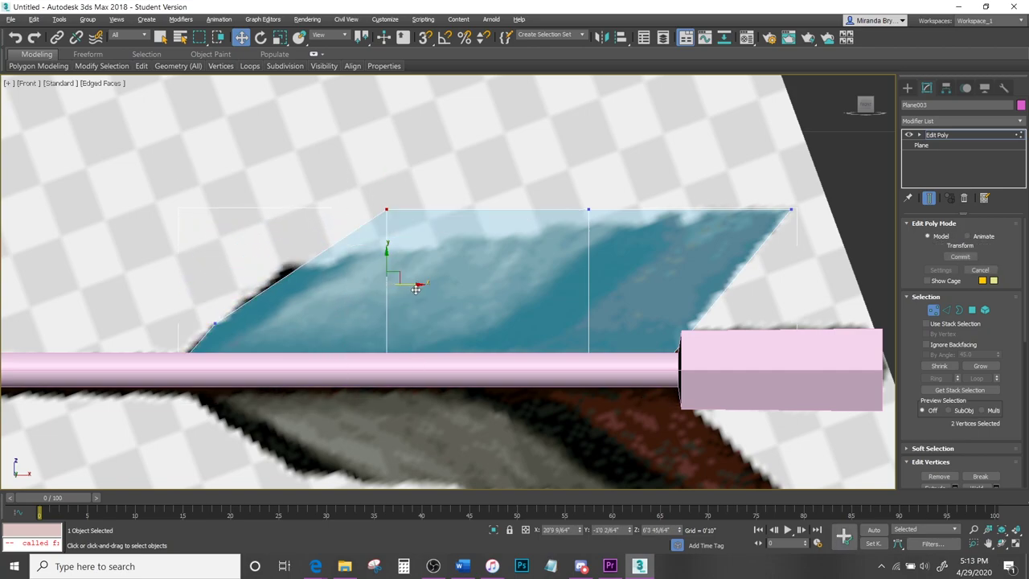
left_click_drag(415, 284, 317, 275)
left_click_drag(267, 182, 310, 230)
left_click_drag(288, 179, 288, 232)
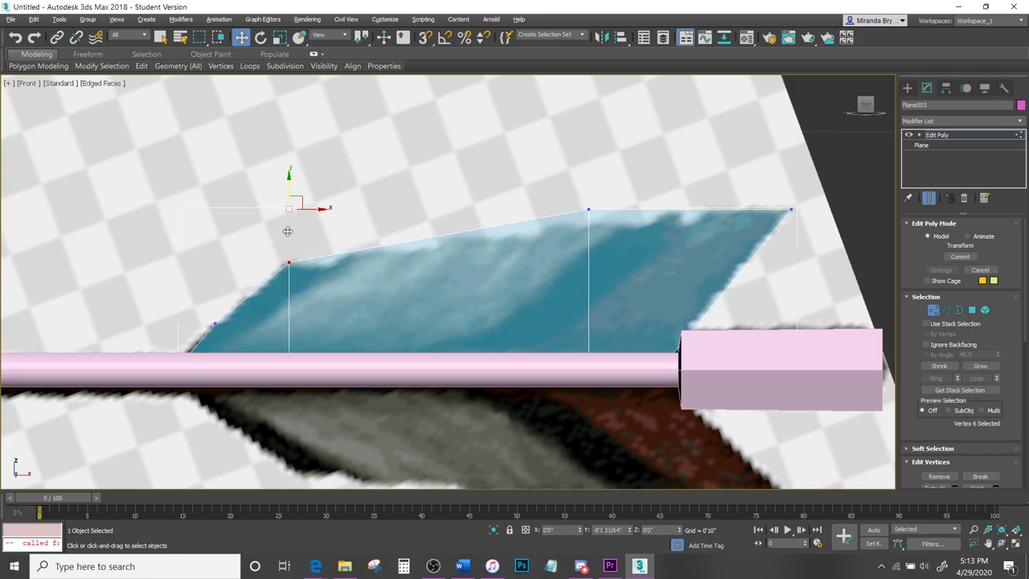
Shift the fin's second inner division forward and fit its top vertex and the rear tip to the feather's upper outline.
left_click_drag(558, 169, 595, 227)
left_click_drag(619, 444, 618, 447)
left_click_drag(612, 284, 572, 285)
left_click_drag(525, 183, 572, 237)
left_click_drag(549, 186, 549, 200)
left_click_drag(761, 194, 812, 241)
left_click_drag(792, 185, 791, 179)
key("1")
scroll(534, 143, "down", 2)
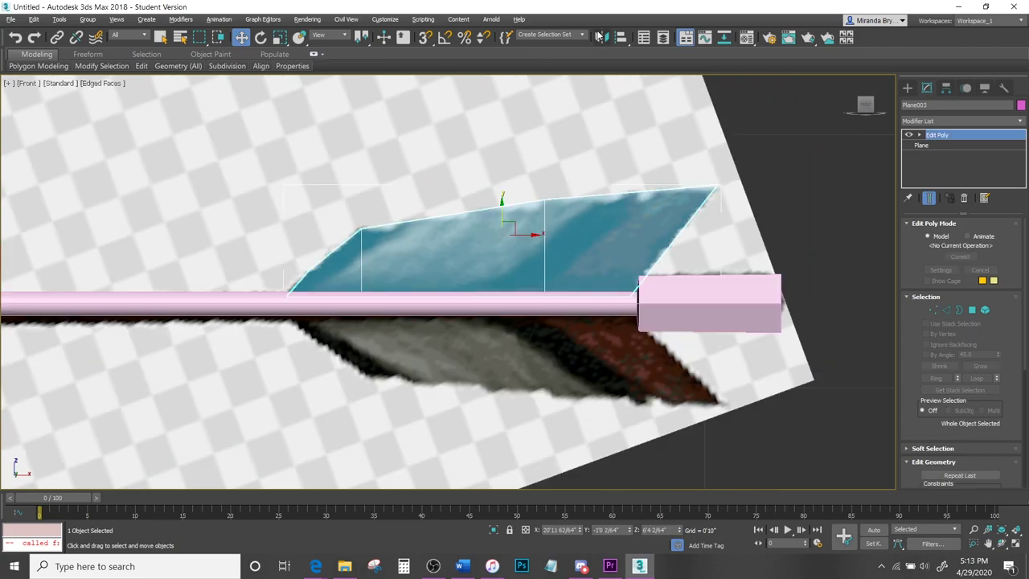
Mirror the fin as an instance across the Y axis, offset to the lower side of the shaft.
left_click(602, 37)
left_click(492, 317)
left_click(493, 229)
left_click(492, 239)
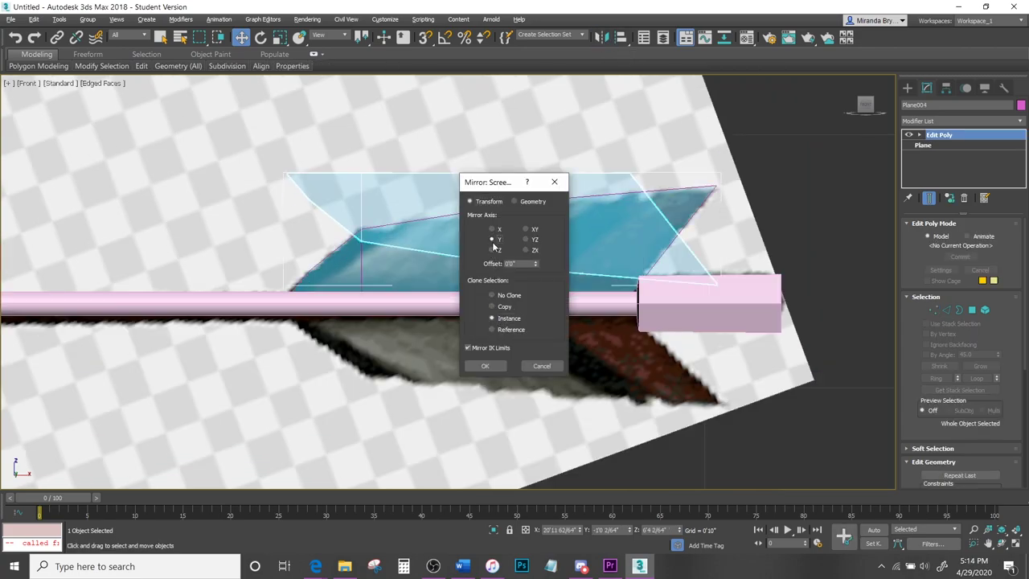
left_click_drag(535, 268, 541, 300)
left_click(485, 366)
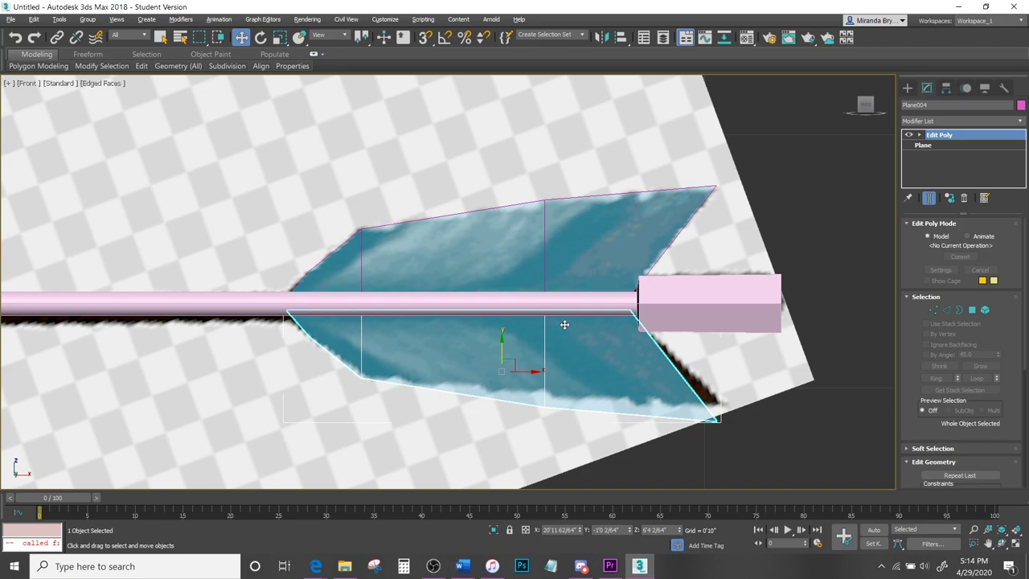
Turn on angle snap and make an instance of the upper fin rotated 90 degrees about the shaft direction.
key("alt+w")
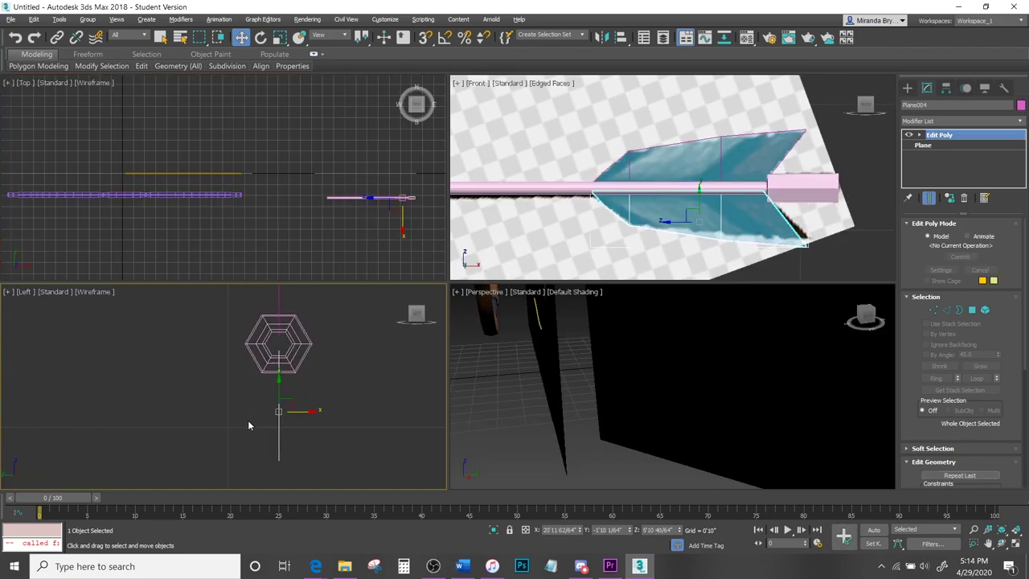
left_click(279, 299)
key("e")
middle_click_drag(318, 287, 315, 361)
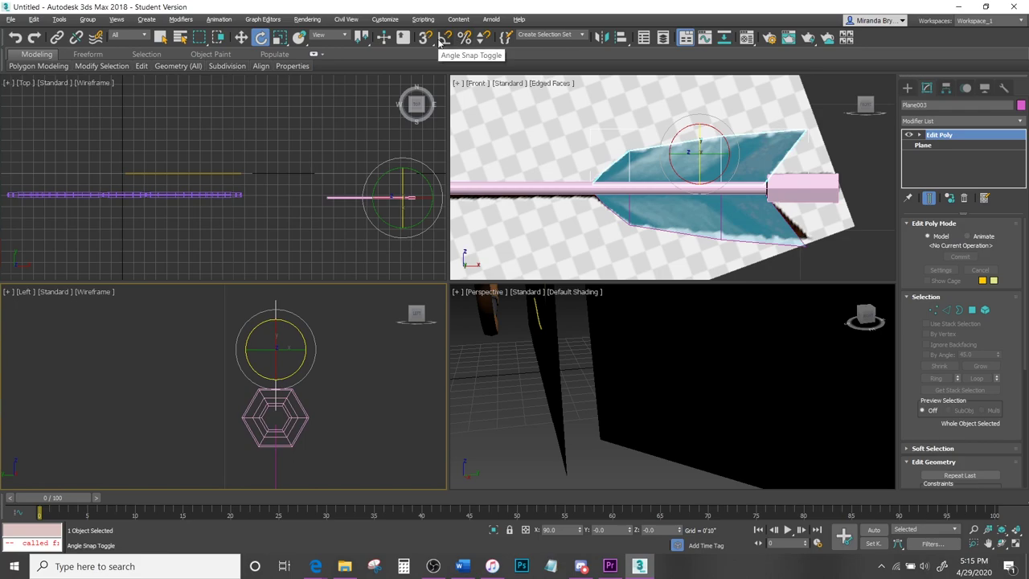
left_click(441, 42)
left_click_drag(302, 331, 239, 315, "shift")
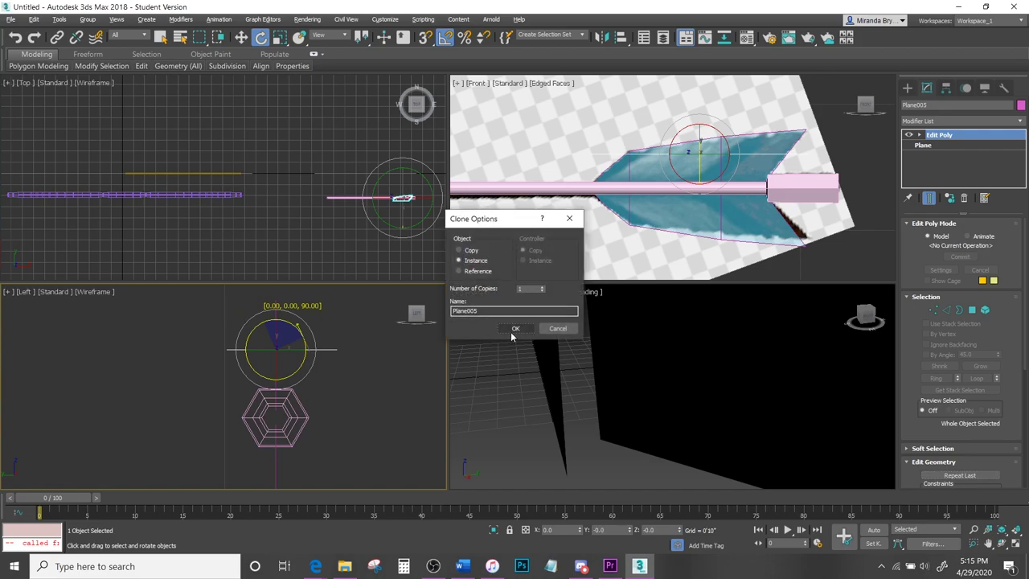
left_click(514, 329)
Move the rotated fin against the side of the shaft and level it with the shaft's centre.
key("w")
scroll(285, 208, "up", 5)
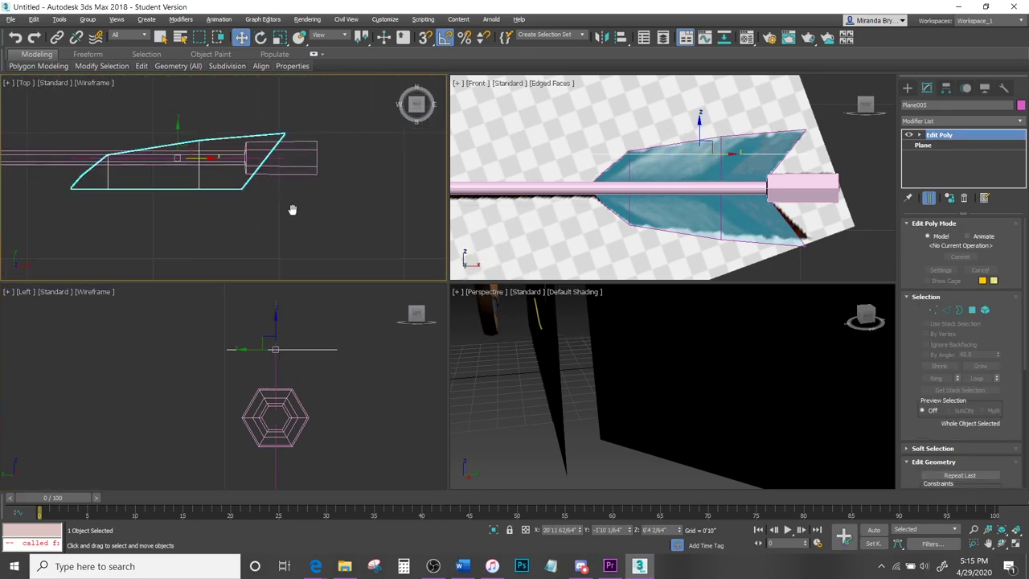
middle_click_drag(287, 205, 306, 224)
left_click_drag(257, 190, 239, 153)
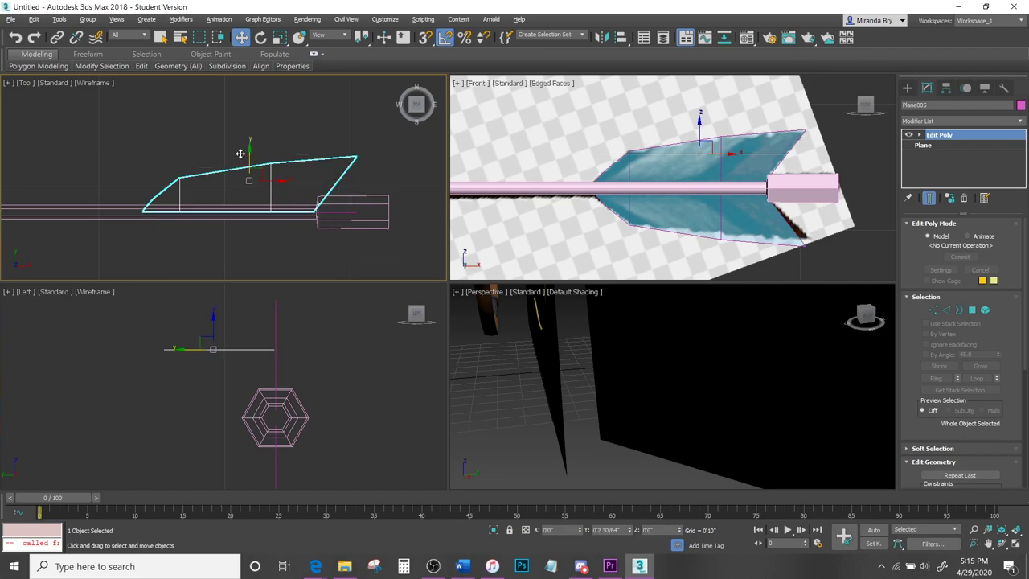
key("alt+w")
Set the blue fletching material's opacity back to 100 and check the fins in the perspective view.
key("m")
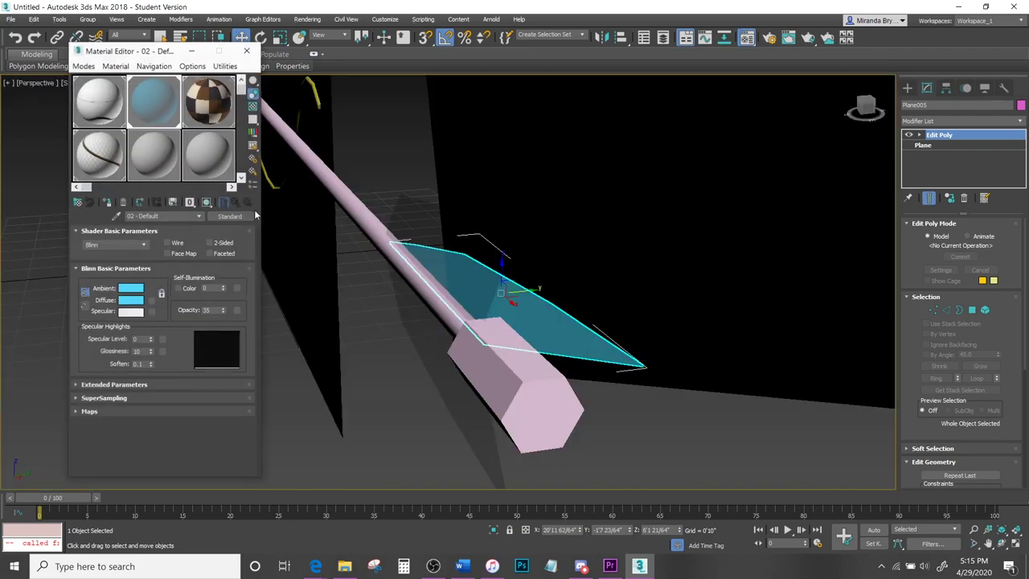
left_click(191, 52)
left_click(640, 426)
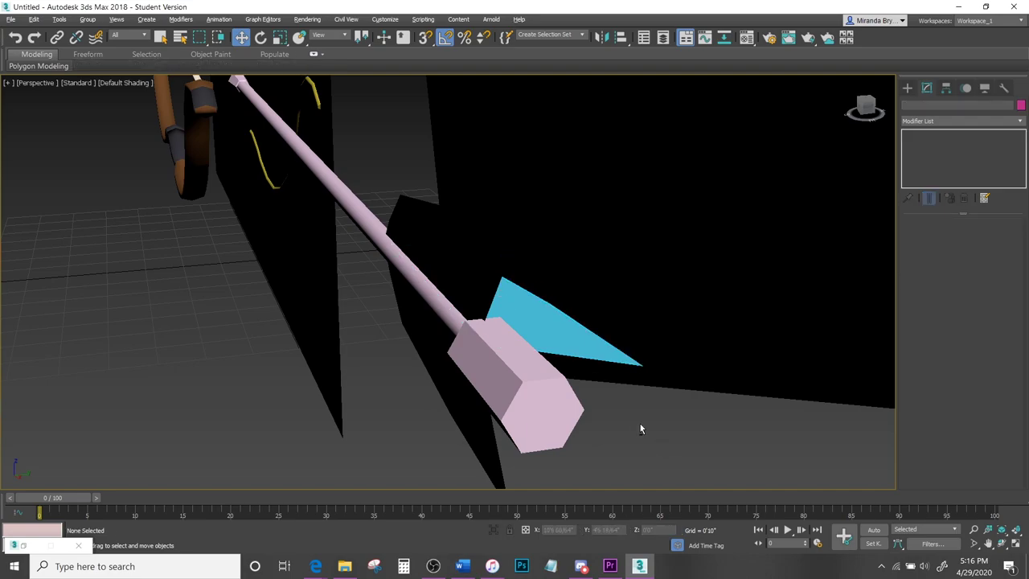
scroll(753, 401, "down", 5)
middle_click_drag(745, 408, 772, 444, "alt")
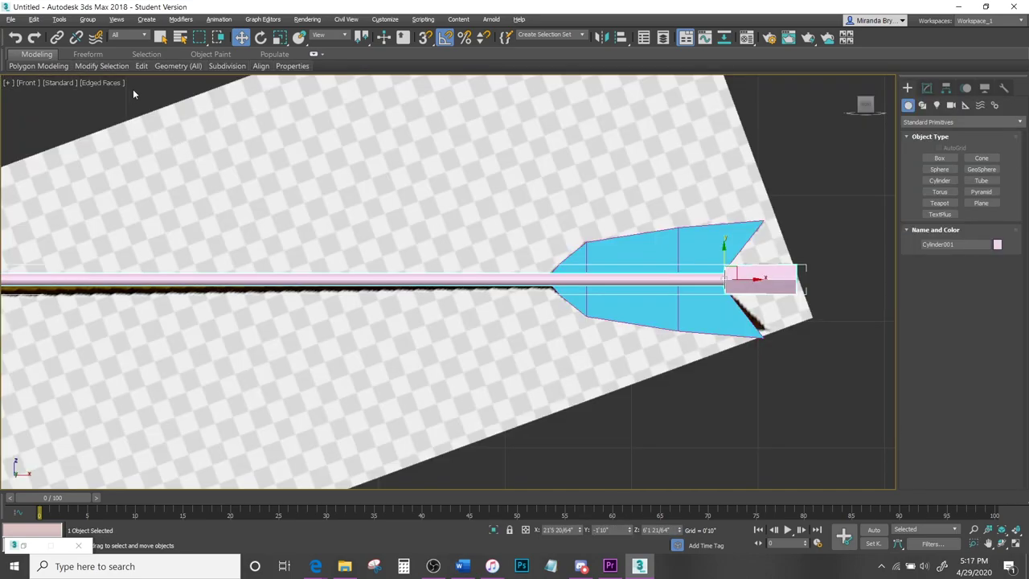
Attach the three fletching planes, Plane003, Plane004 and Plane005, to the arrow shaft.
mouse_move(193, 66)
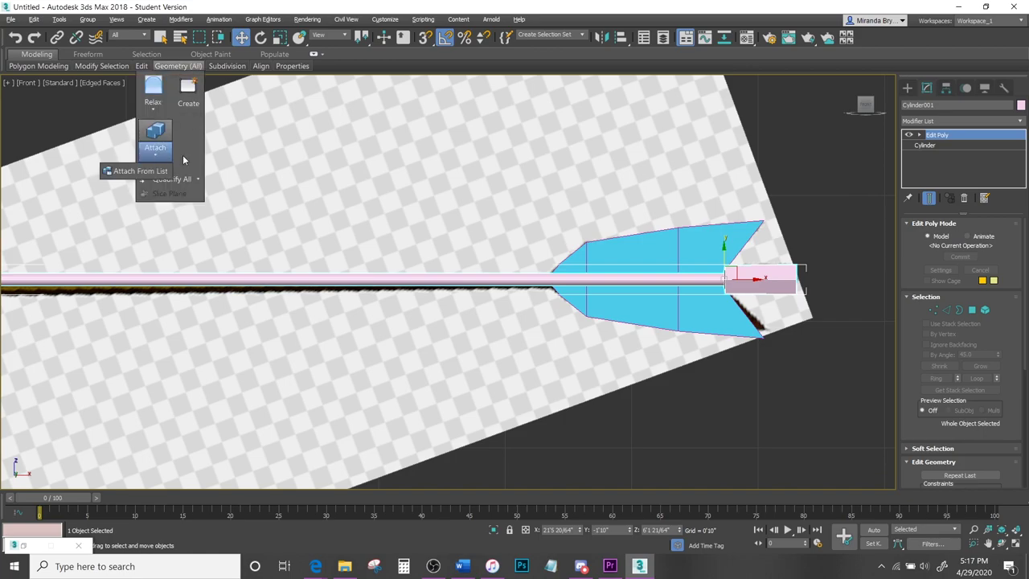
left_click(155, 154)
left_click(62, 108)
left_click(62, 119, "ctrl")
left_click(62, 129, "ctrl")
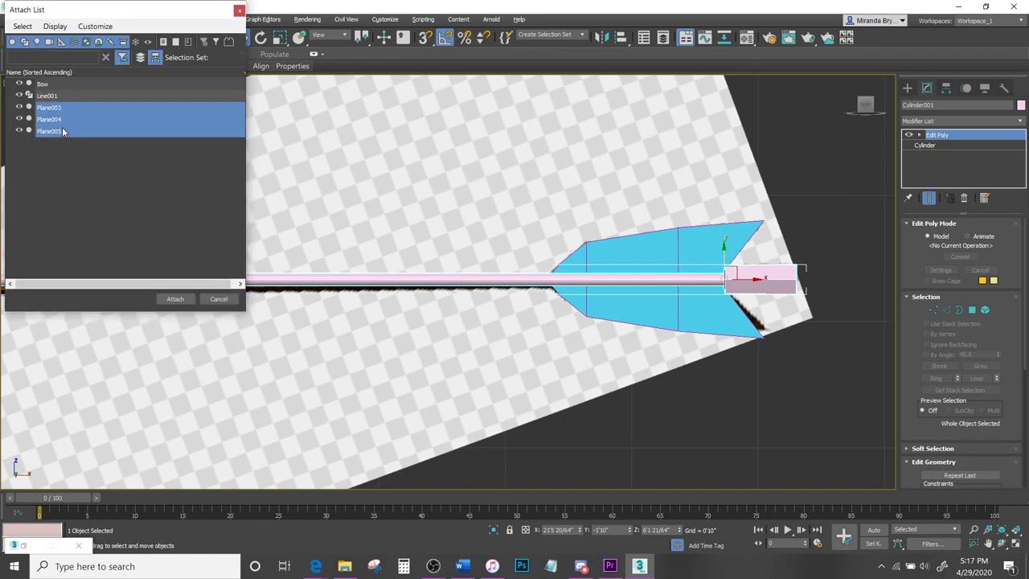
left_click(176, 299)
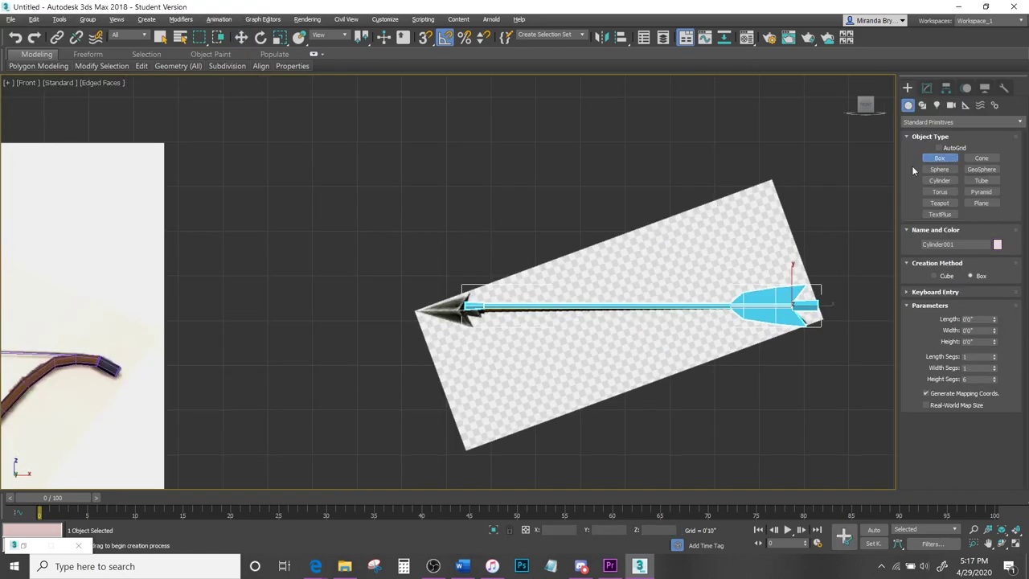
Draw a single-segment box about 0'6 44/64" by 1'0 5/64" by 0'4 12/64" over the arrowhead and line it up with the shaft.
scroll(412, 313, "up", 5)
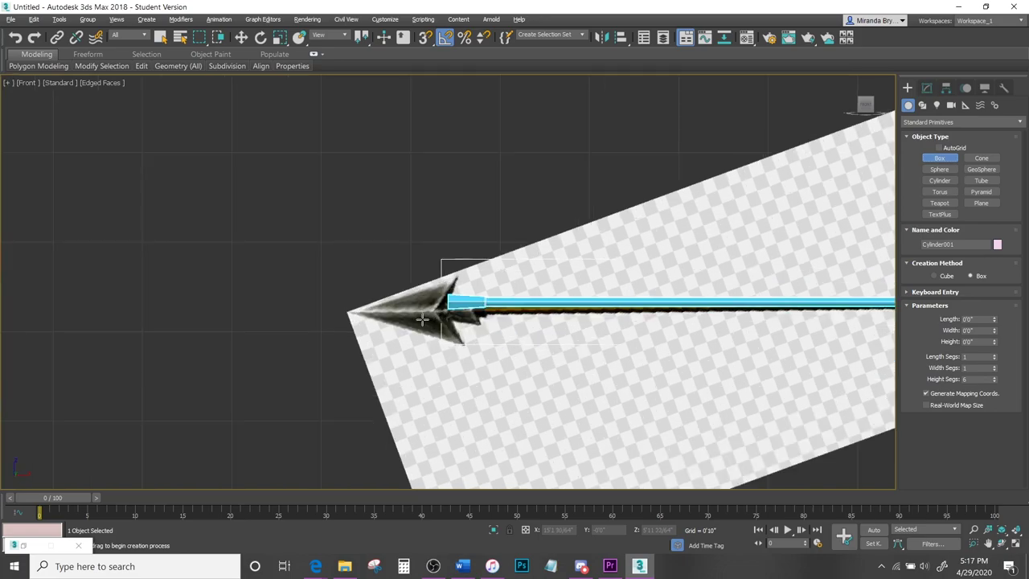
left_click_drag(544, 209, 236, 381)
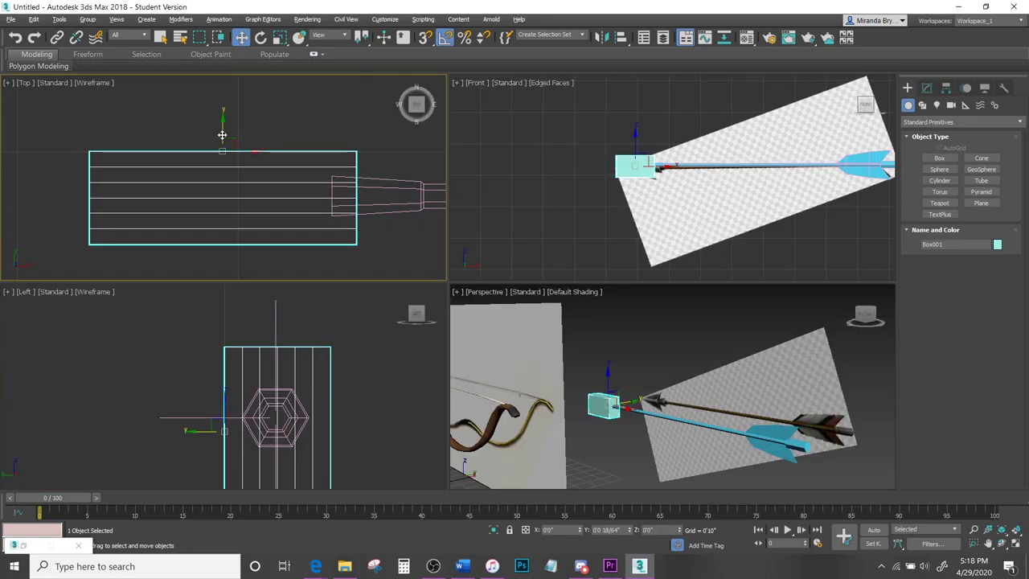
left_click_drag(222, 135, 222, 137)
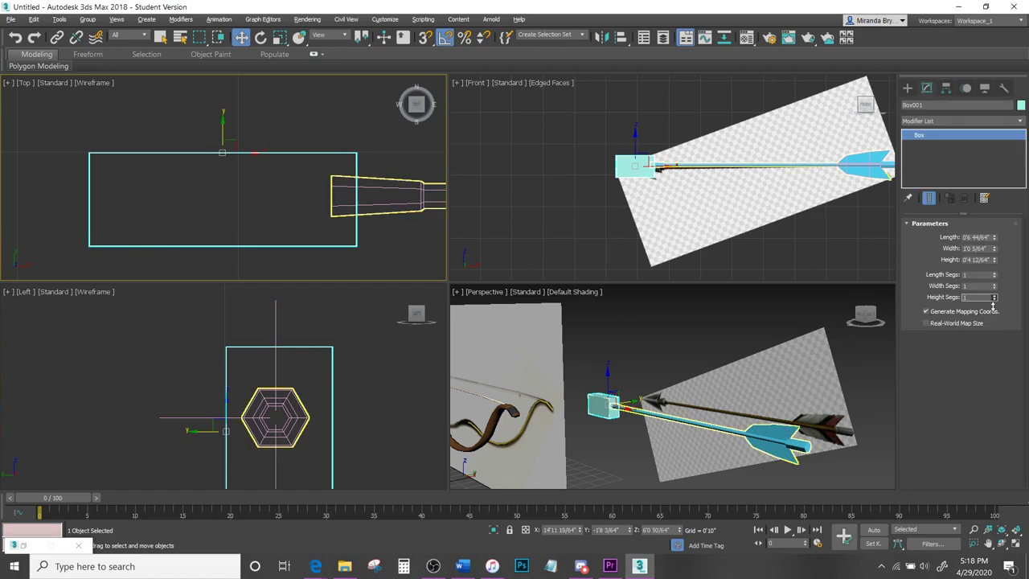
Assign the blue 02 - Default material to the arrowhead box and set its opacity to 35.
key("alt+w")
key("z")
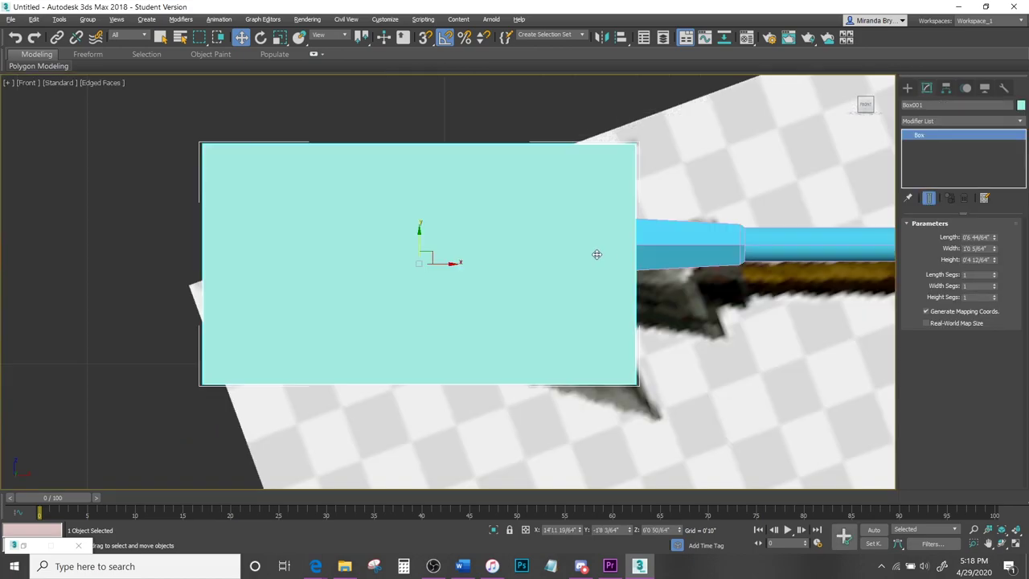
key("m")
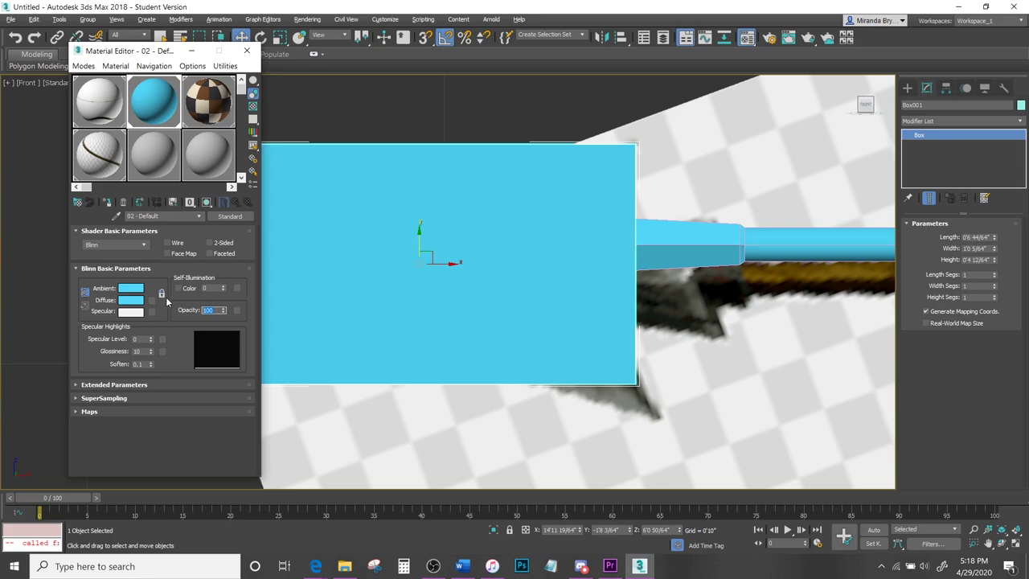
key("Return")
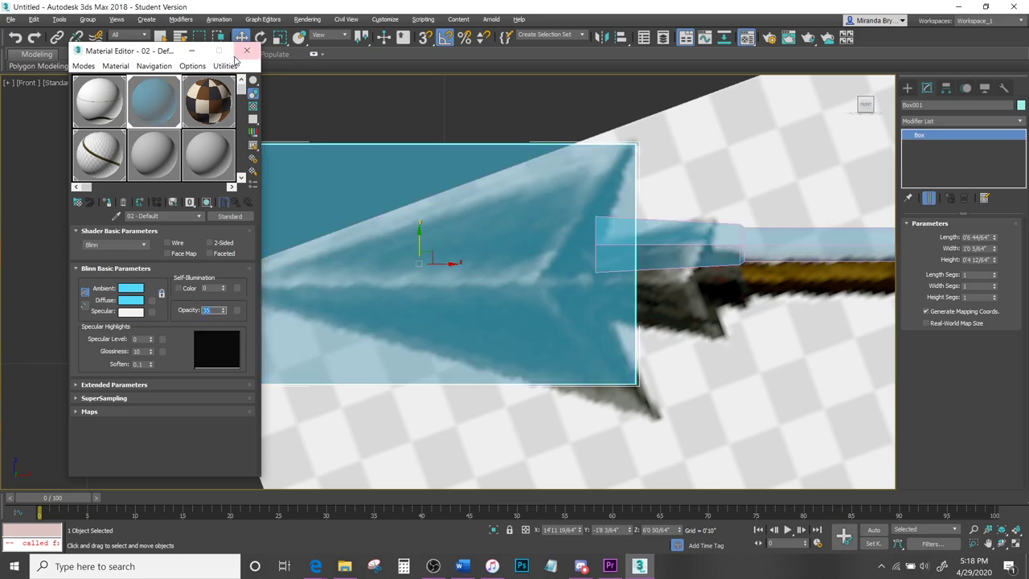
left_click(246, 51)
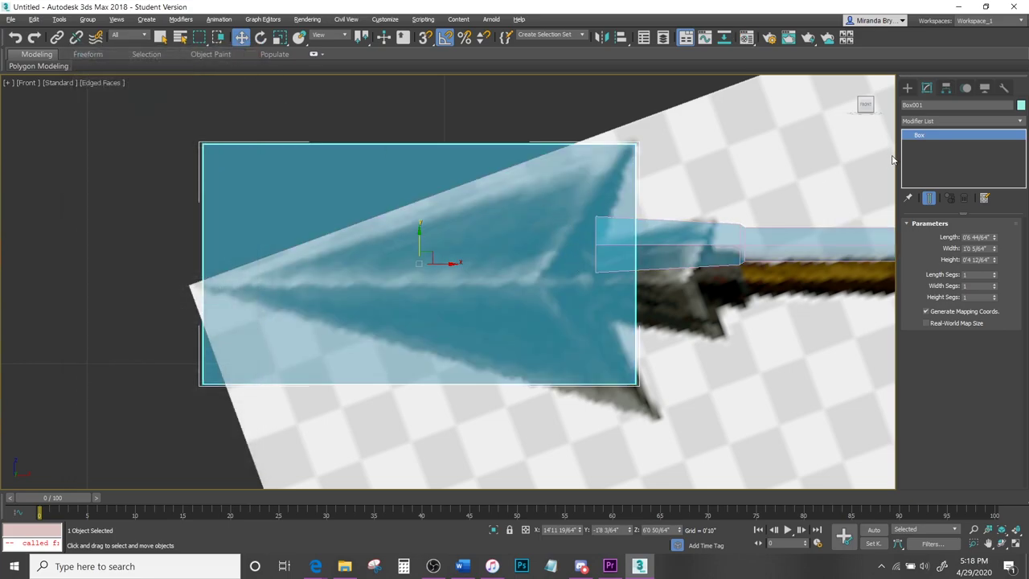
Add an Edit Poly modifier to the arrowhead box and connect its upright edges with one lengthwise centre segment.
left_click(1024, 122)
key("2")
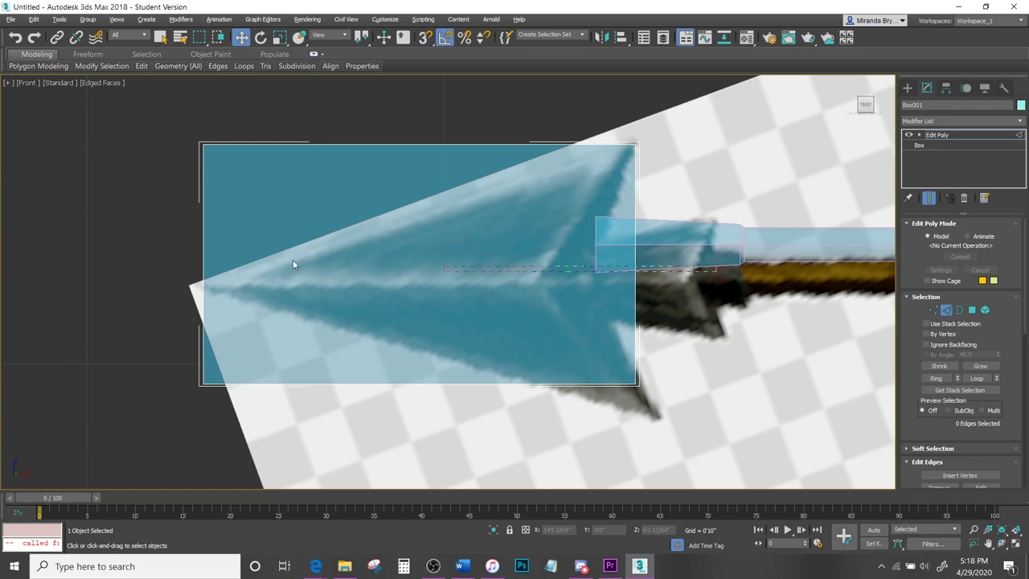
left_click_drag(338, 263, 165, 265)
scroll(999, 463, "down", 3)
left_click(996, 477)
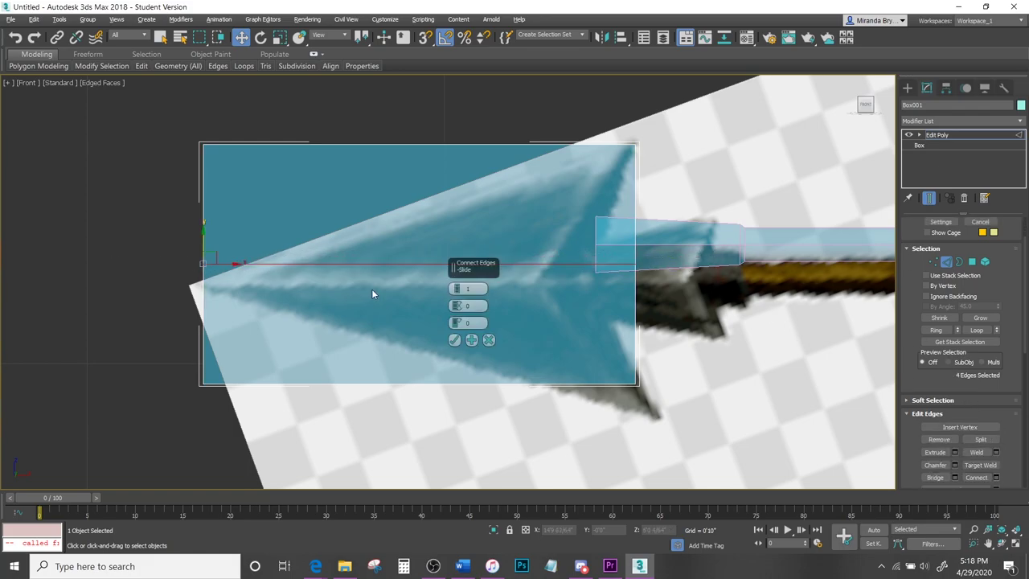
left_click(454, 340)
key("2")
scroll(709, 292, "down", 3)
scroll(709, 292, "up", 3)
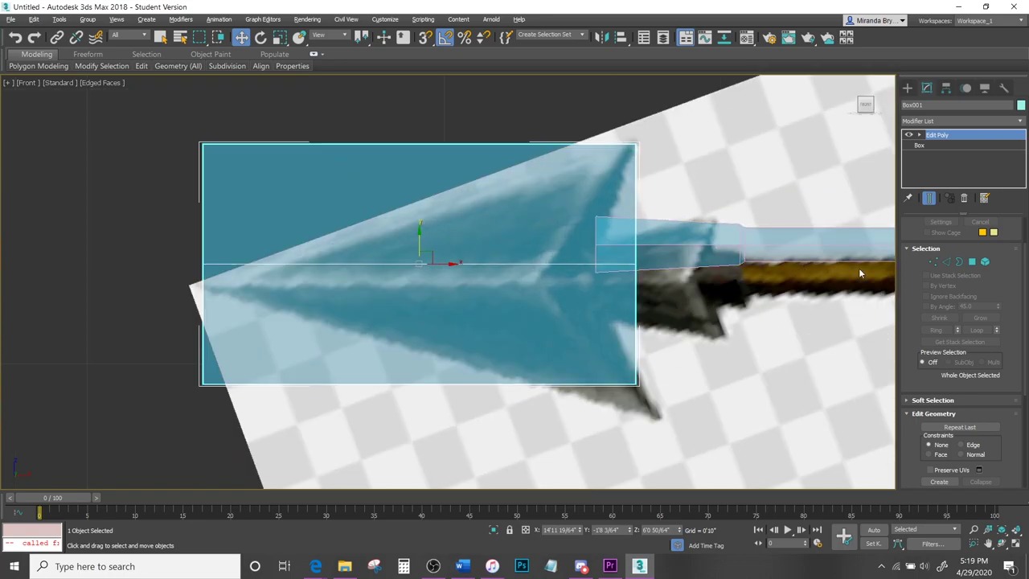
Pull the rear centre vertices in to the shaft's end and shape the remaining vertices into a pointed arrowhead with swept barbs.
left_click(932, 262)
left_click_drag(651, 259, 571, 263)
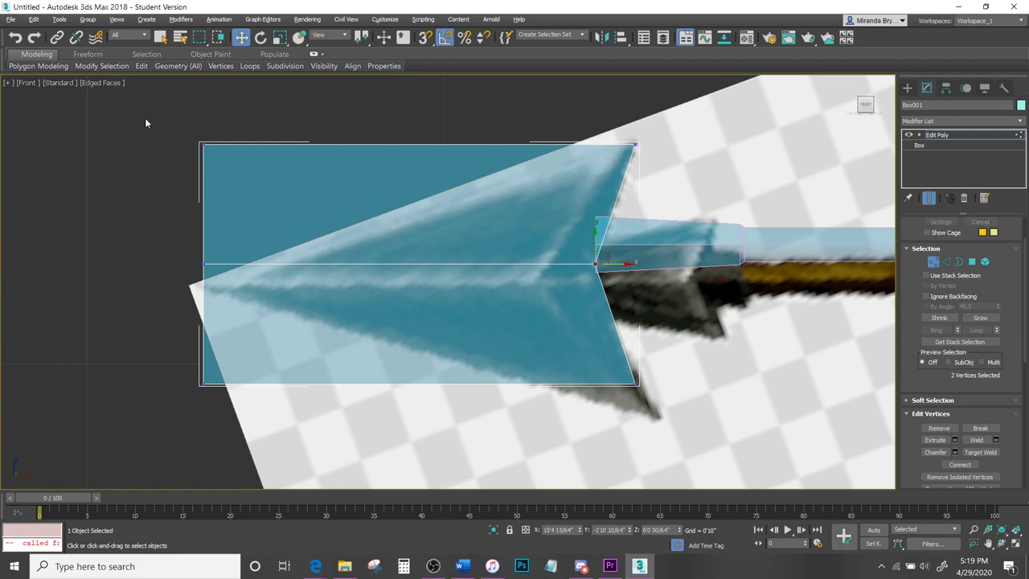
left_click_drag(230, 263, 555, 241)
key("r")
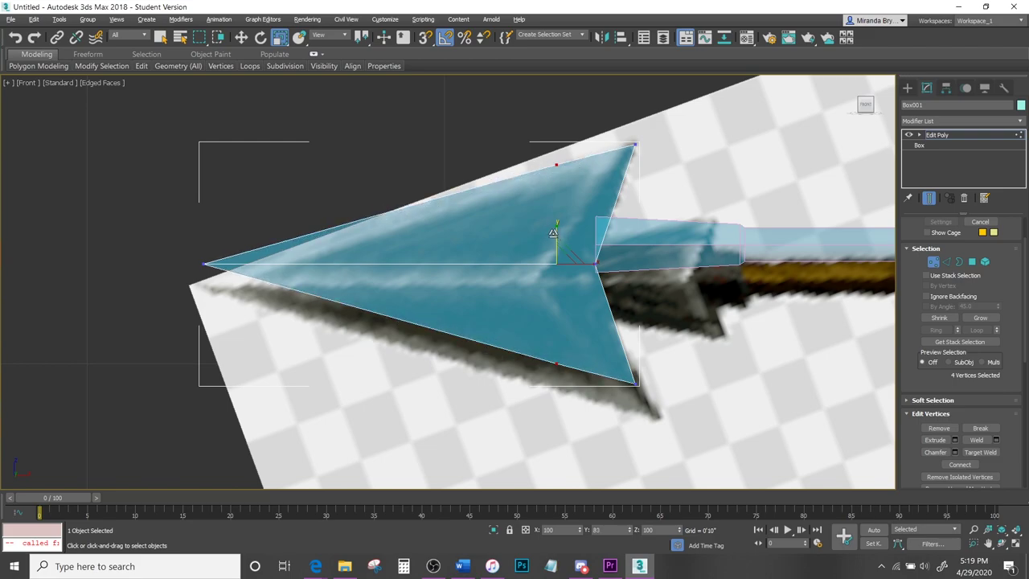
Connect the arrowhead's lengthwise edges with a cross loop near the middle and scale the loop to follow a straight outline.
key("p")
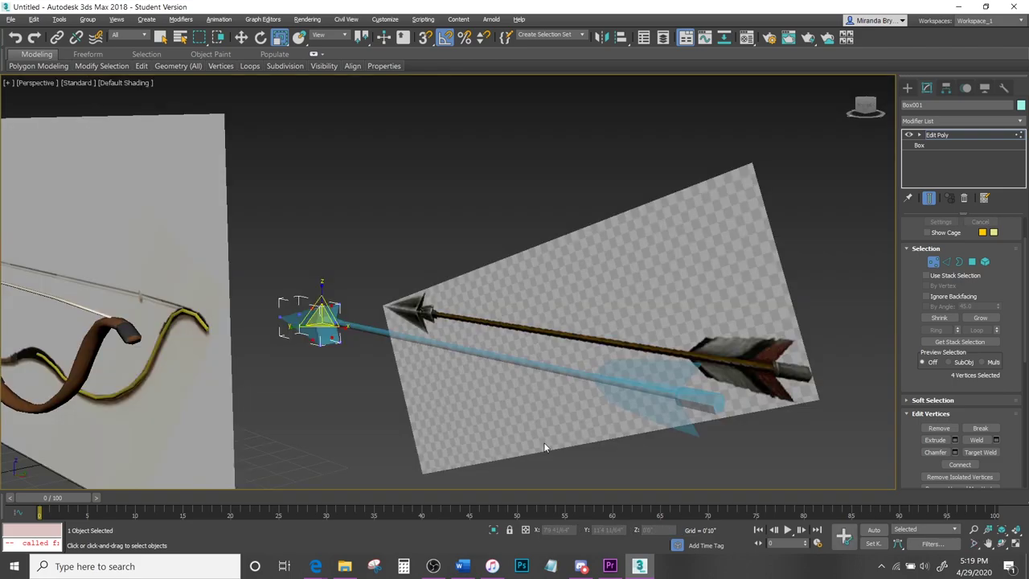
key("z")
scroll(531, 330, "down", 4)
middle_click_drag(531, 330, 449, 210, "alt")
left_click(946, 262)
left_click(568, 256)
left_click(936, 330)
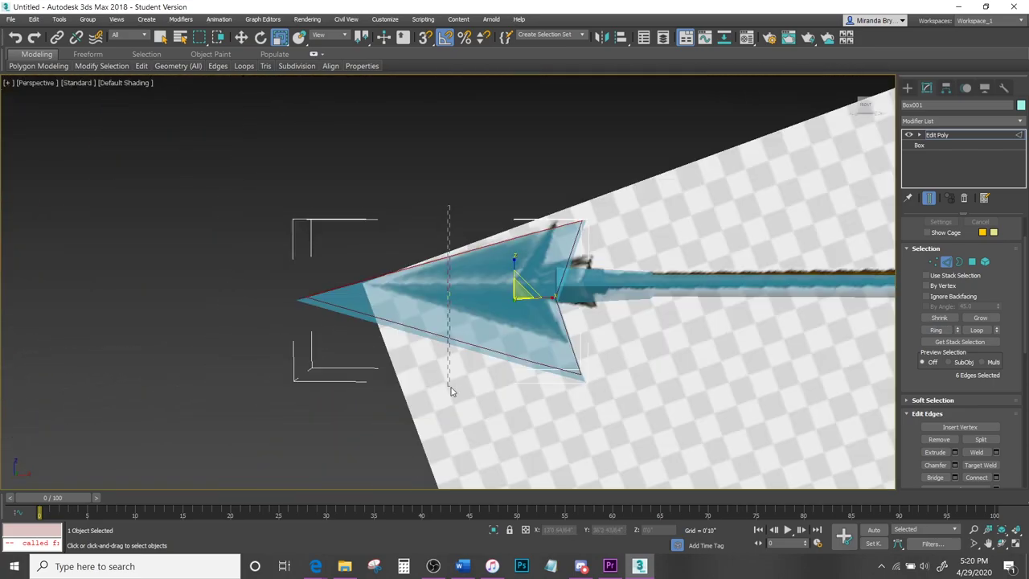
left_click_drag(451, 387, 451, 389)
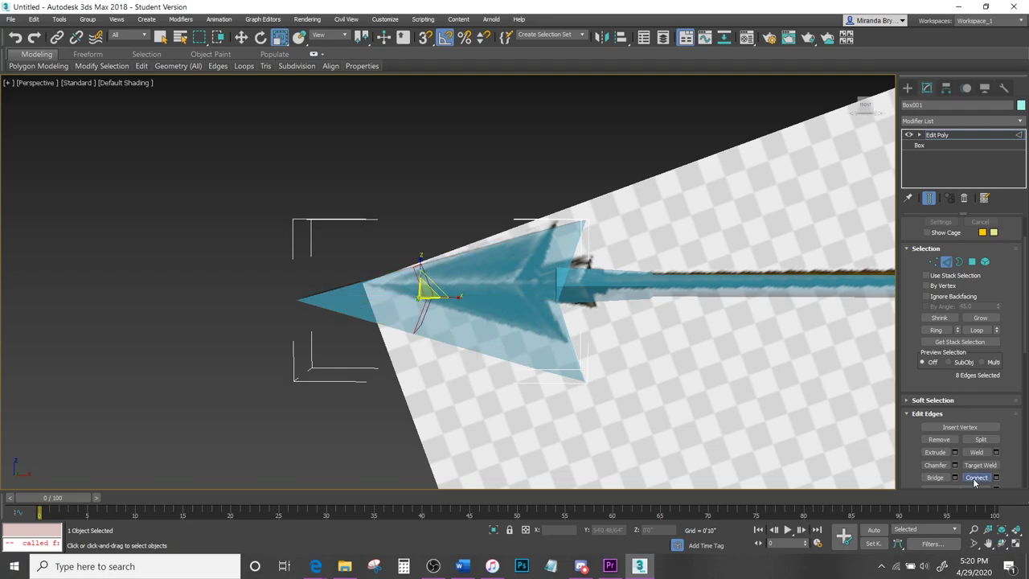
key("f")
key("F4")
left_click_drag(427, 260, 628, 161)
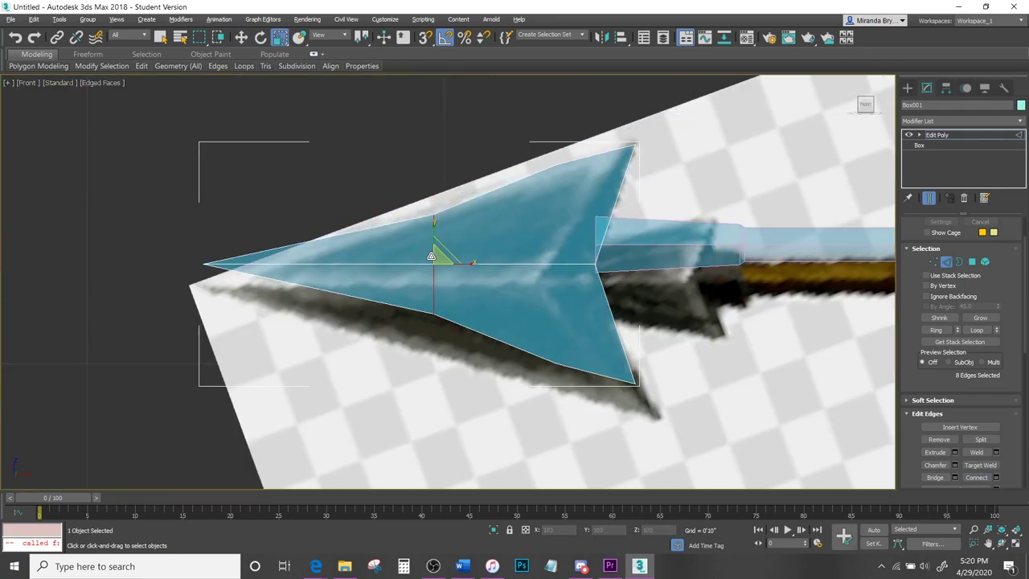
Select the side vertex pairs on the arrowhead's centre line and scale them outward to widen the sides.
key("alt+w")
left_click(933, 262)
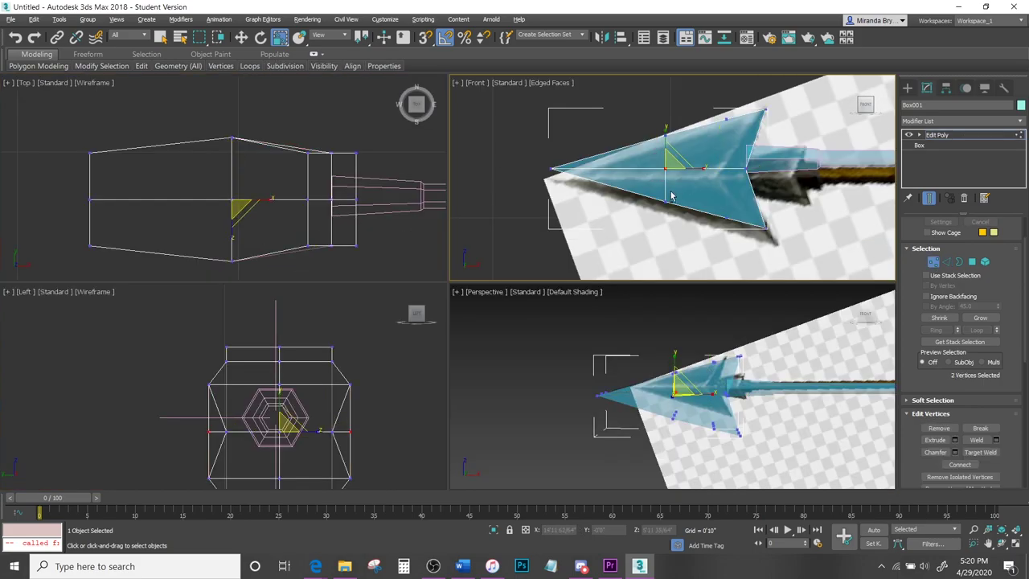
left_click_drag(315, 431, 327, 429)
key("alt+w")
middle_click_drag(659, 358, 402, 334, "alt")
left_click_drag(491, 335, 506, 335)
middle_click_drag(506, 335, 366, 273, "alt")
Return the blue arrowhead material to full opacity and minimise the Material Editor.
key("m")
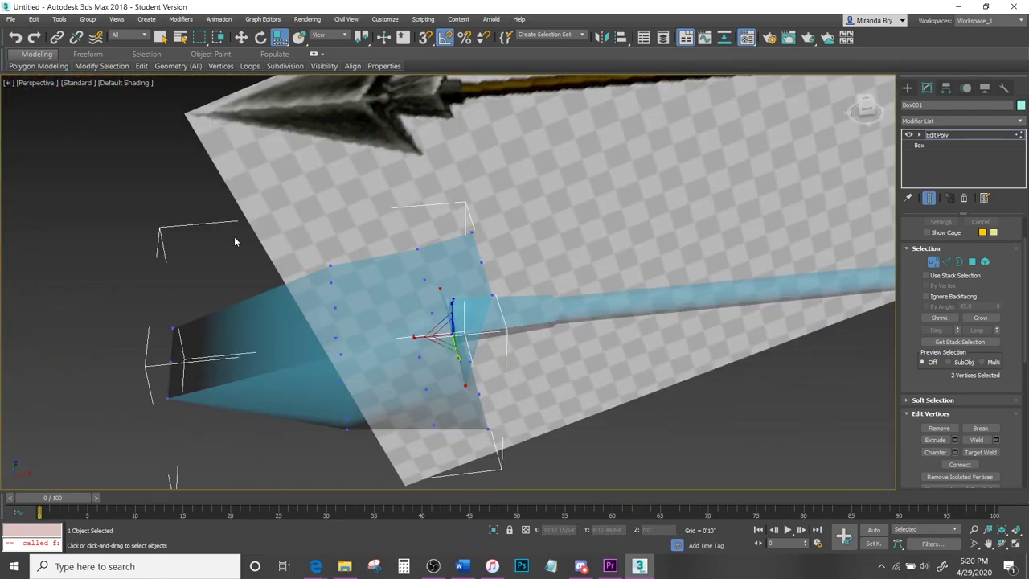
left_click_drag(222, 310, 211, 145)
left_click(194, 51)
Select the six centre vertices along the arrowhead's upper and lower faces and scale them outward into ridges.
middle_click_drag(380, 218, 472, 294, "alt")
left_click(467, 246)
left_click(437, 271, "ctrl")
left_click(382, 314, "ctrl")
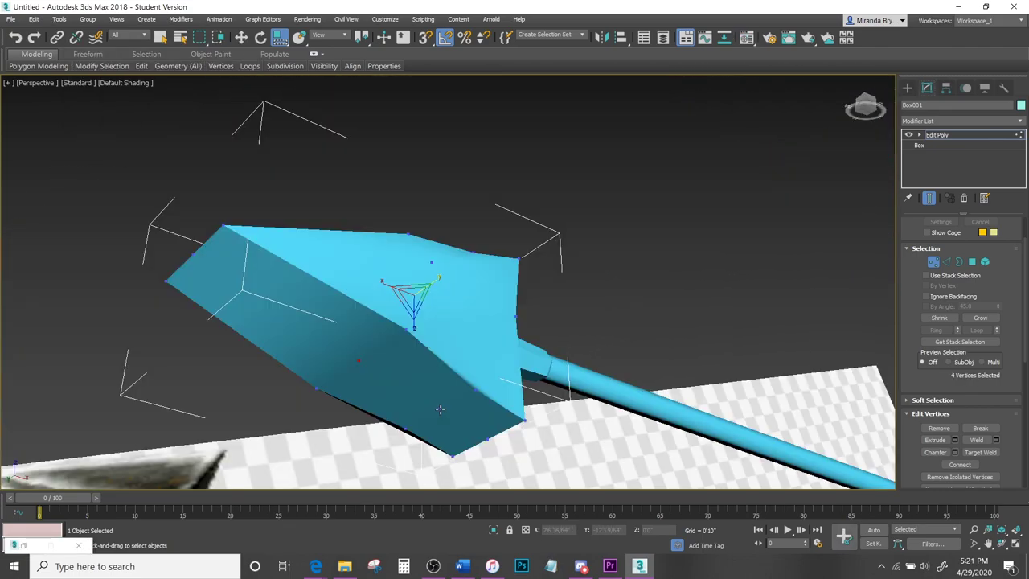
left_click(440, 411, "ctrl")
left_click(489, 439, "ctrl")
left_click_drag(427, 372, 428, 379)
middle_click_drag(429, 378, 417, 414, "alt")
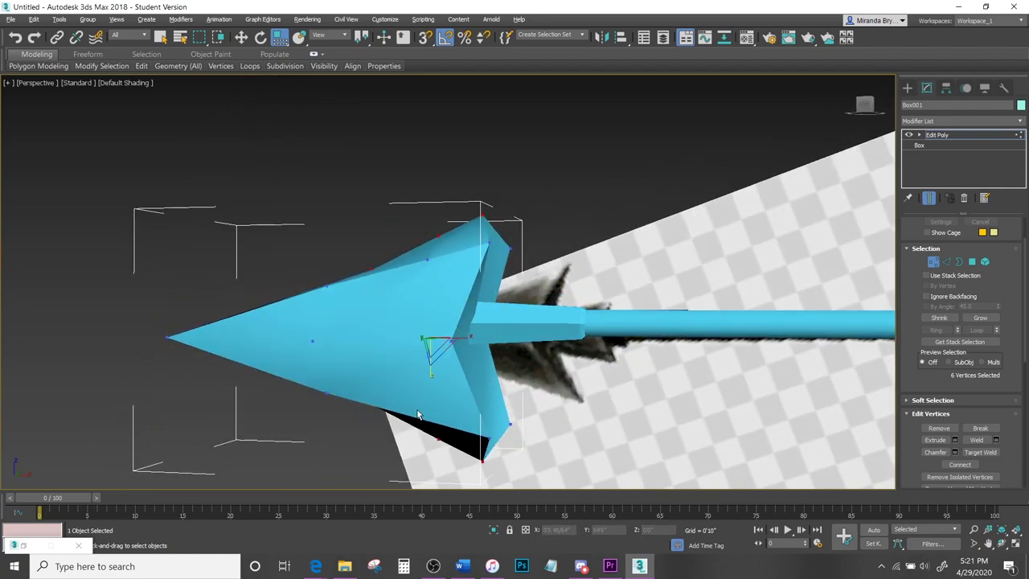
Keep only the two middle ridge vertices selected and scale them vertically to line up with the ridges.
key("alt+w")
middle_click_drag(632, 240, 631, 248)
left_click_drag(701, 86, 786, 262, "alt")
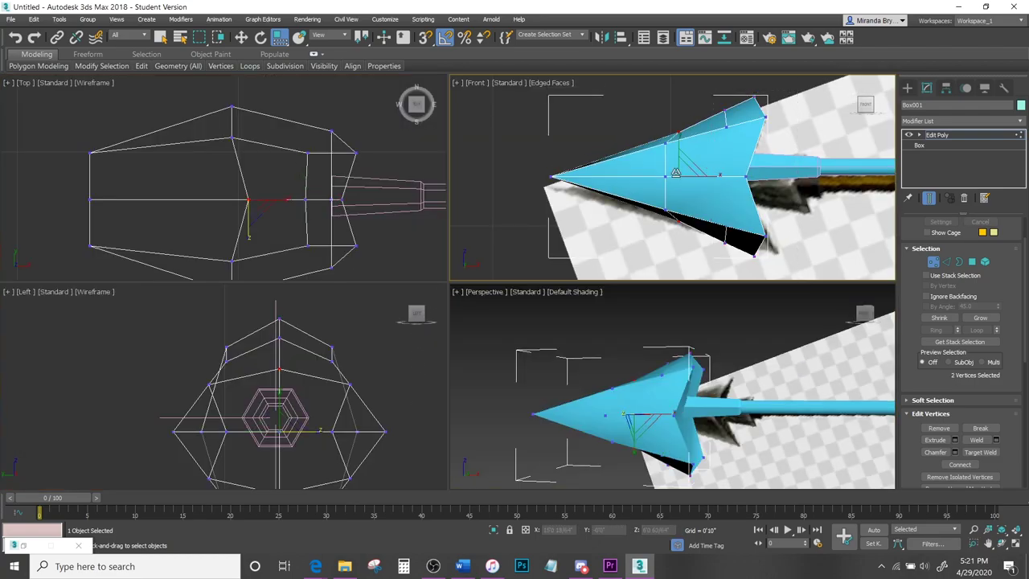
left_click_drag(693, 178, 697, 172)
key("w")
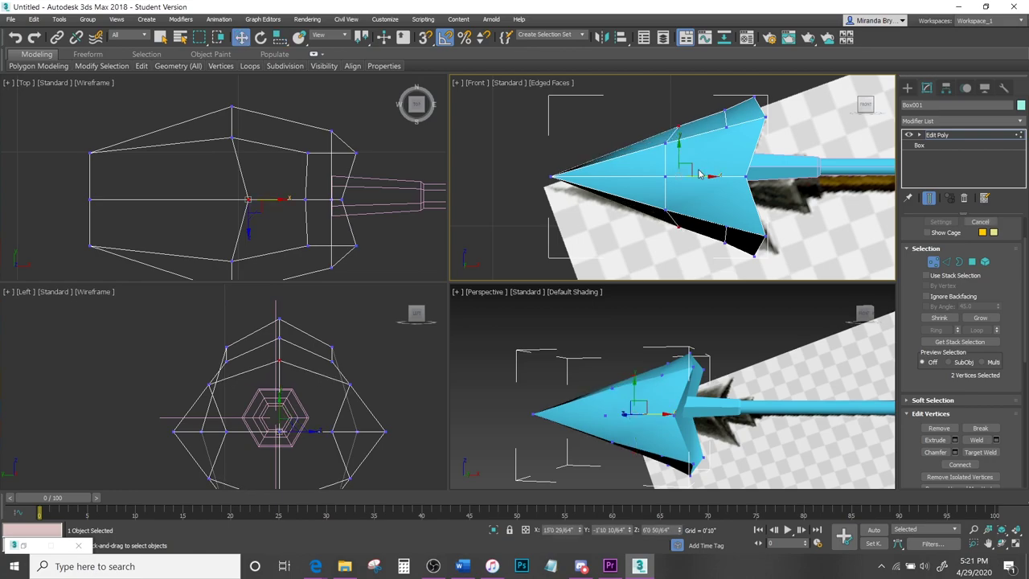
Select the two outer vertices of the front edge and move them back so the centre vertex forms the arrowhead's tip.
middle_click(661, 381)
key("alt+w")
middle_click_drag(659, 383, 676, 366, "alt")
left_click(529, 313)
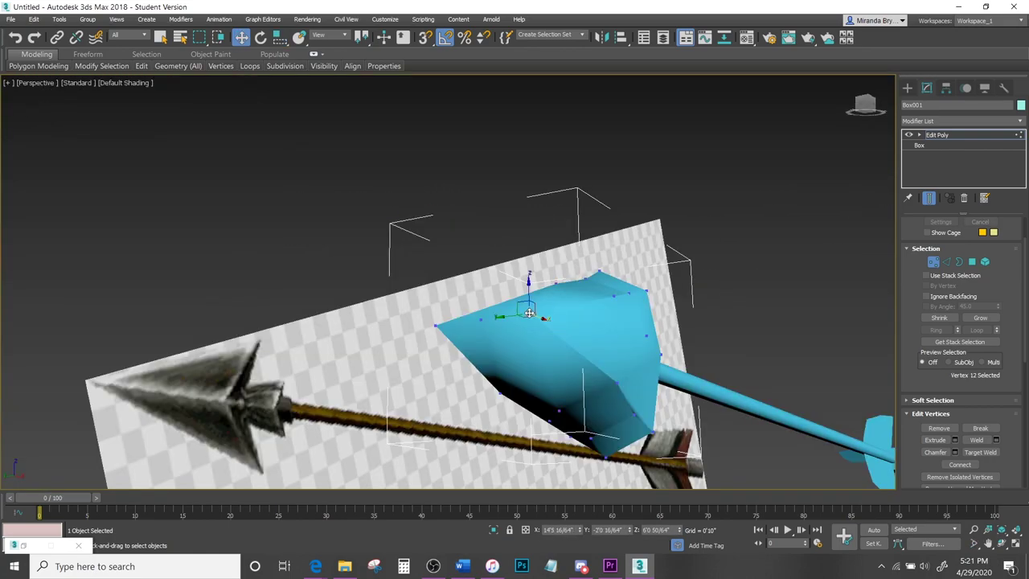
left_click(437, 324, "ctrl")
middle_click_drag(554, 325, 447, 357, "alt")
key("alt+w")
left_click_drag(576, 177, 606, 178)
Select the two outermost vertices at the arrowhead's middle and scale them inward slightly.
middle_click(651, 378)
key("alt+w")
middle_click_drag(651, 378, 643, 446, "alt")
left_click(654, 228)
left_click(644, 439, "ctrl")
key("r")
left_click_drag(651, 302, 649, 361)
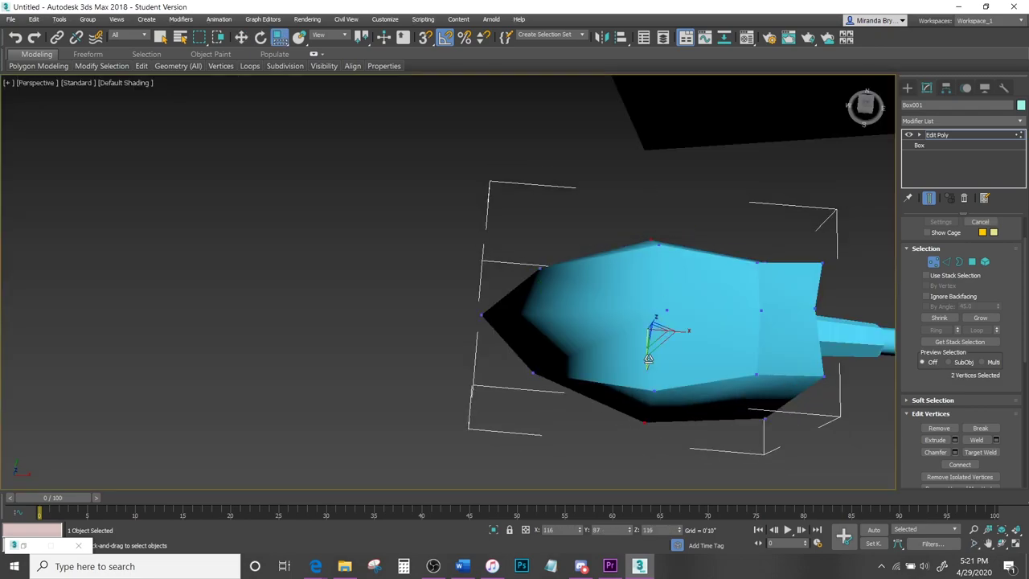
Move the whole arrowhead up in the front view to centre it on the shaft.
key("alt+w")
middle_click(660, 225)
key("alt+w")
left_click(935, 263)
key("w")
left_click_drag(425, 248, 425, 227)
Select the arrowhead's upper and lower barb vertices and move them back toward the shaft.
key("1")
left_click_drag(600, 88, 638, 123)
left_click_drag(607, 404, 626, 427, "ctrl")
left_click_drag(643, 260, 677, 261)
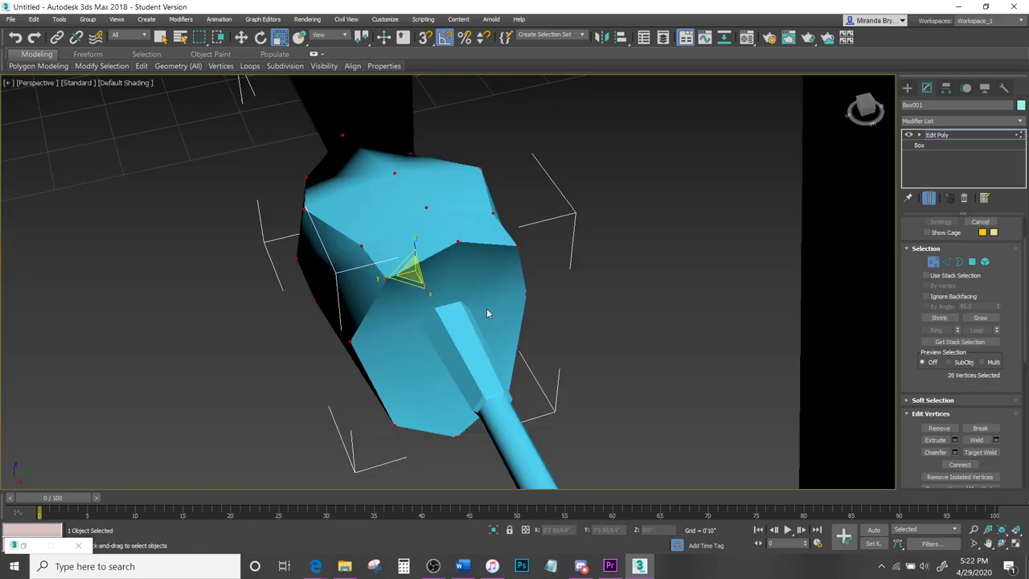
middle_click_drag(486, 309, 370, 268)
middle_click_drag(494, 319, 399, 326, "alt")
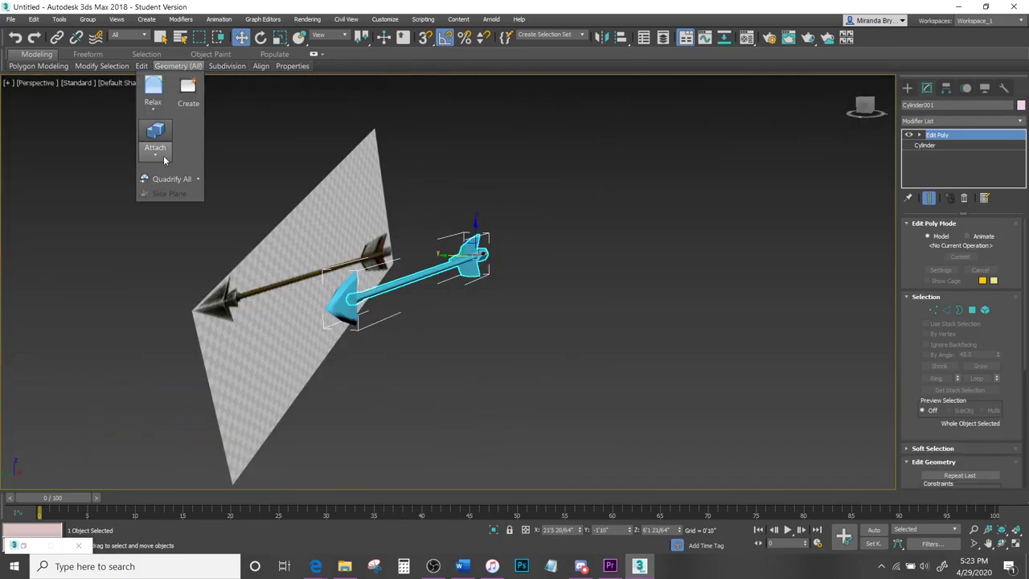
Attach the arrowhead box, Box001, to the arrow shaft.
left_click(160, 157)
left_click(136, 171)
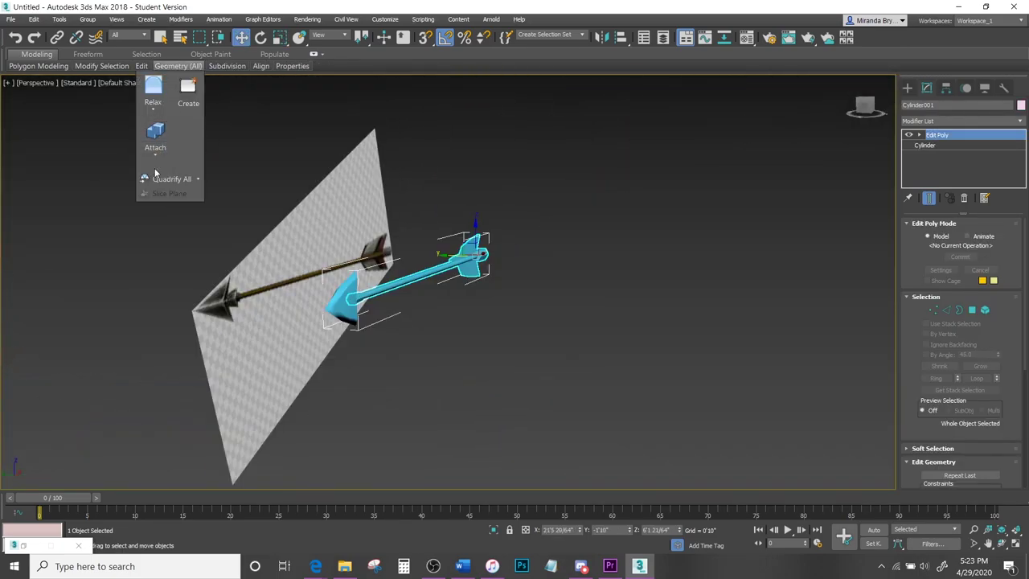
left_click(61, 95)
left_click(174, 299)
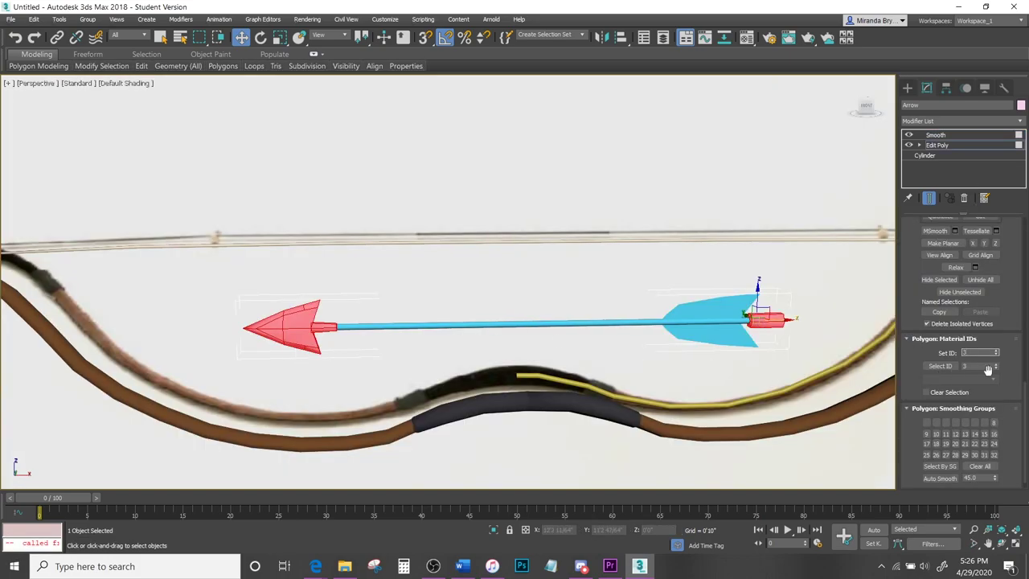
Turn the 08 - Default material into a Multi/Sub-Object with 3 sub-materials, keeping the old material as a sub-material.
scroll(983, 345, "up", 10)
scroll(974, 315, "down", 10)
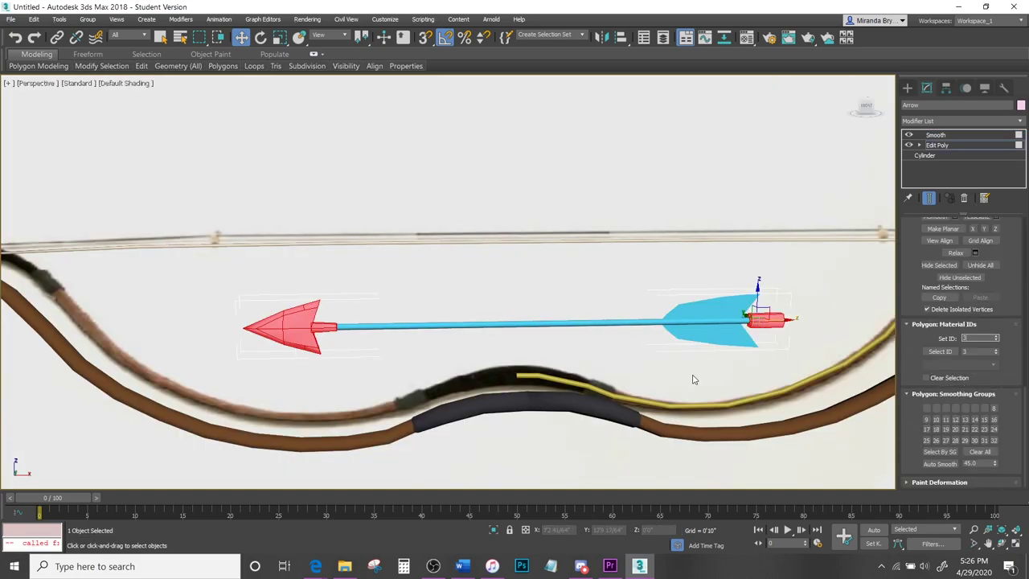
key("m")
left_click(227, 216)
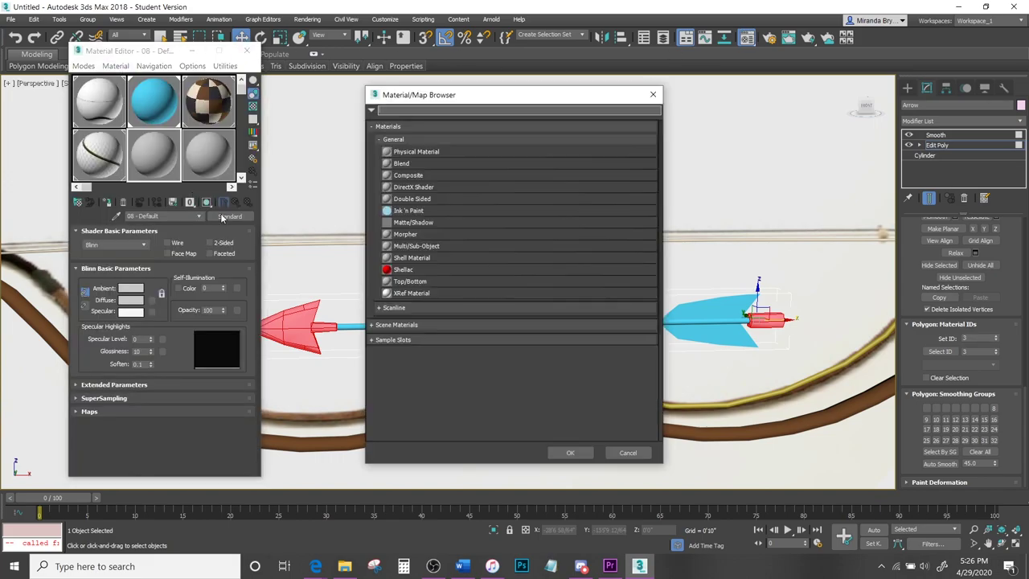
left_click(572, 455)
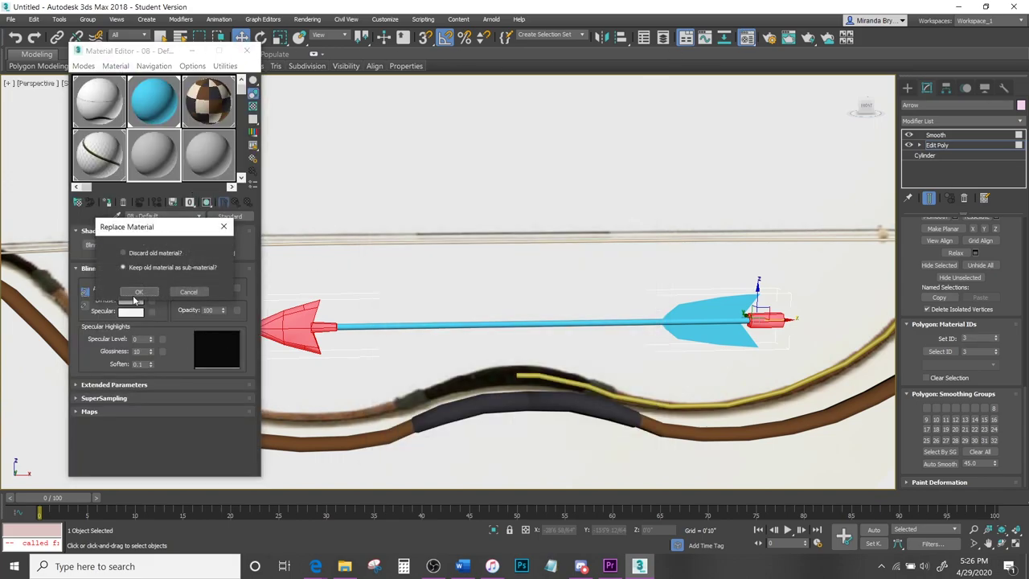
left_click(148, 292)
left_click(130, 248)
left_click(211, 263)
Copy sub-material 1 into slots 2 and 3 of the Multi/Sub-Object material.
left_click_drag(179, 287, 168, 316)
left_click(142, 297)
left_click(141, 297)
Colour sub-material 1 brown for the shaft and sub-material 2 red for the fletching.
left_click(220, 287)
left_click_drag(386, 126, 351, 126)
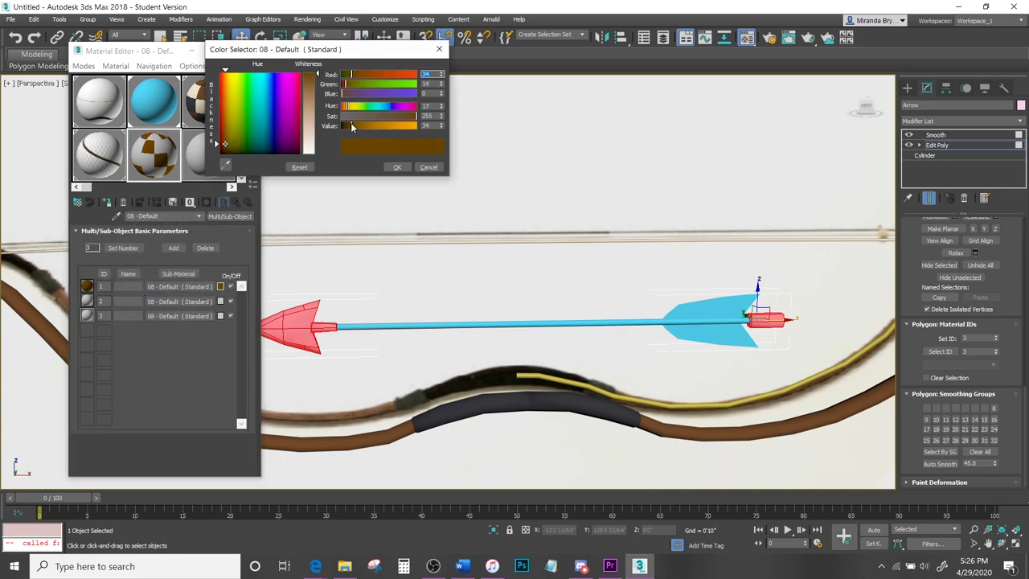
left_click(397, 166)
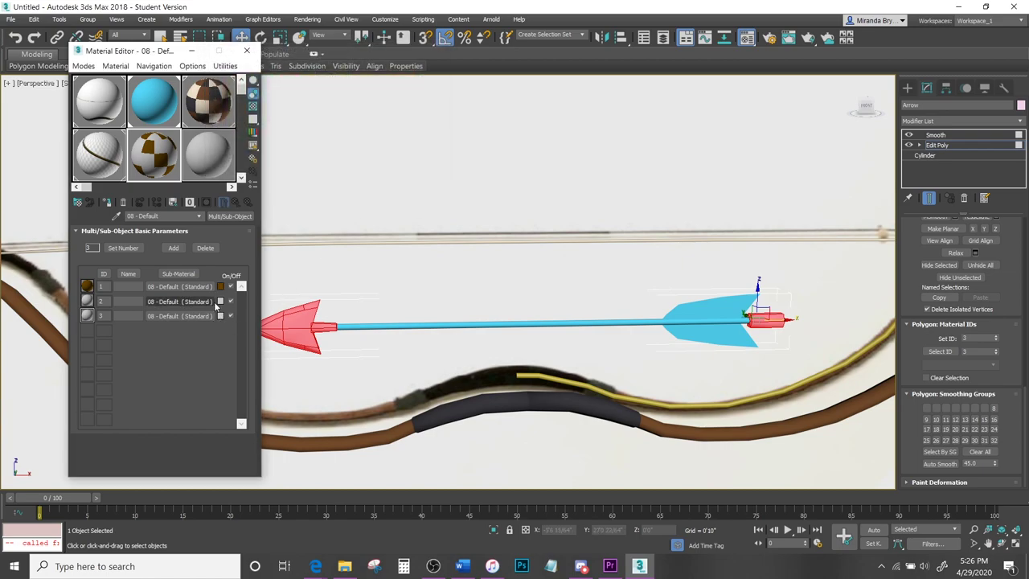
left_click(220, 301)
left_click(229, 89)
left_click(402, 166)
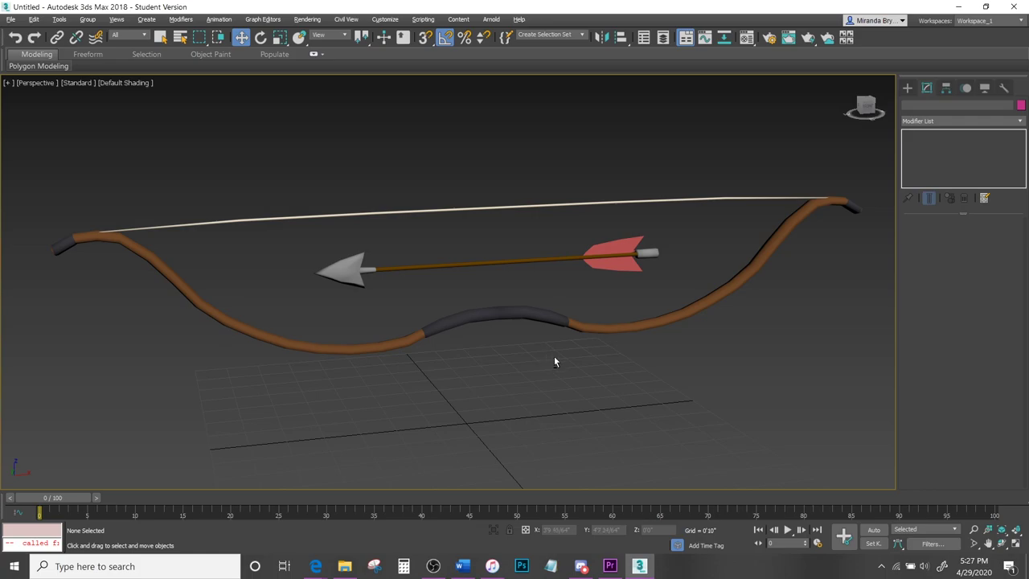
Select the bow and the arrow and rotate them together about the vertical axis.
middle_click_drag(554, 361, 586, 371, "alt")
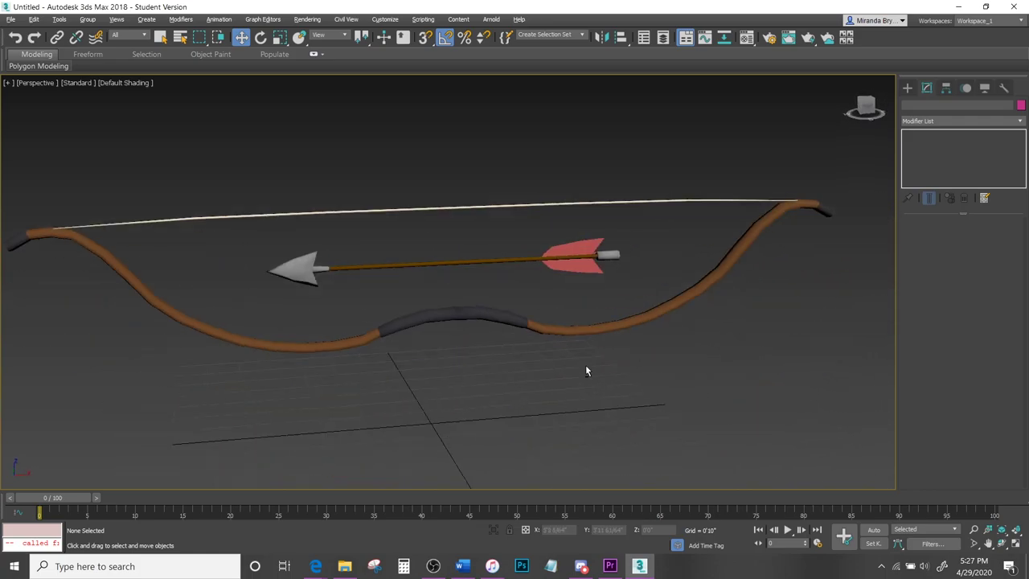
middle_click_drag(335, 331, 471, 308, "alt")
left_click_drag(533, 289, 502, 273)
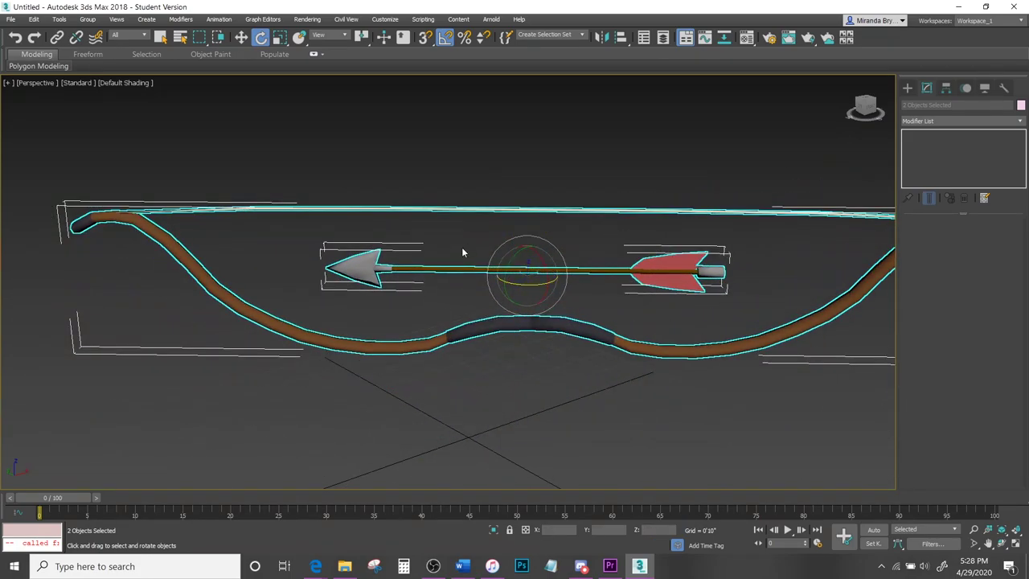